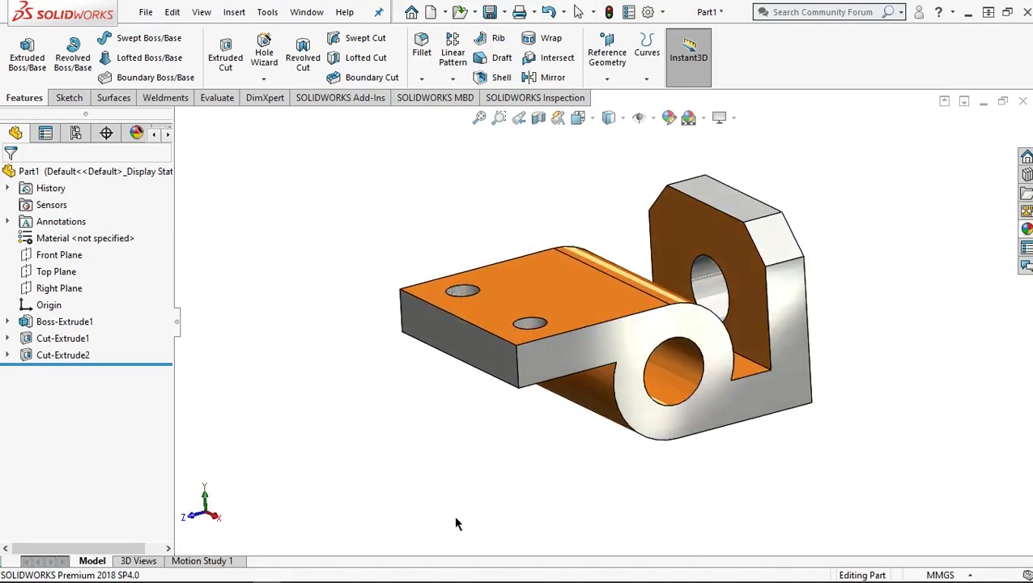
Switch to the isometric view to review the finished bracket.
key(ctrl+7)
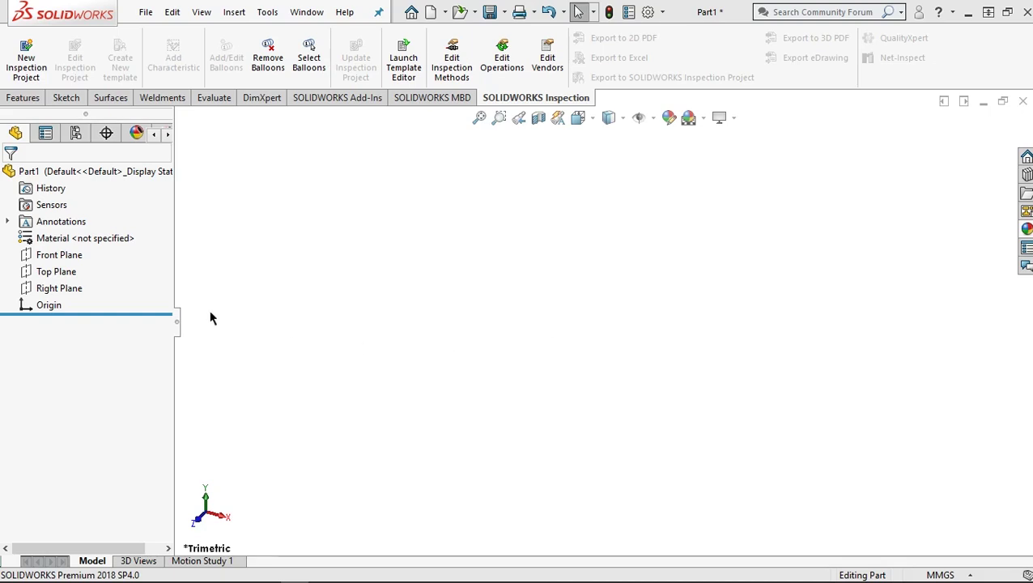
Start a sketch on the Right Plane, viewed straight on.
click(65, 256)
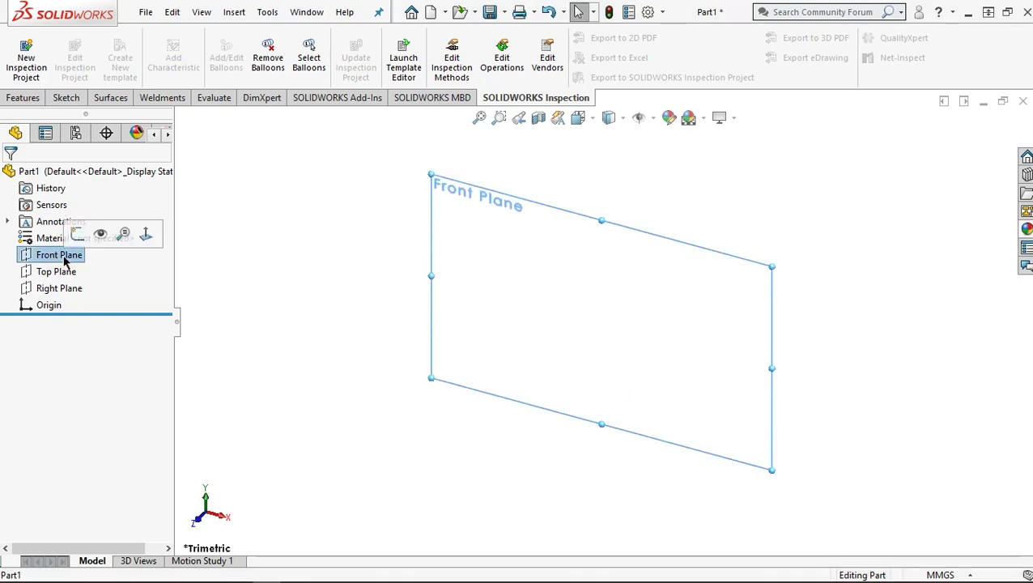
click(67, 291)
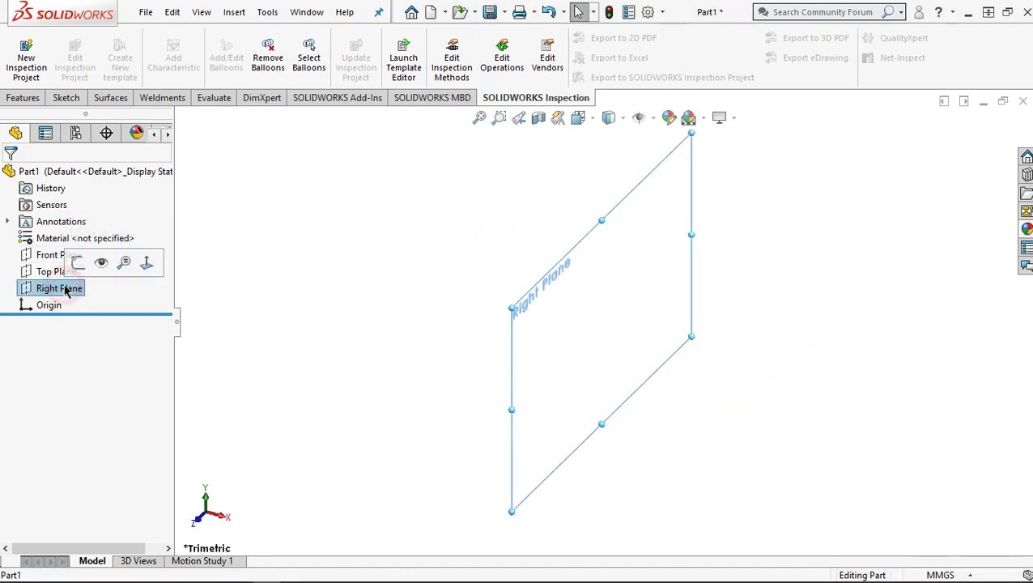
click(146, 262)
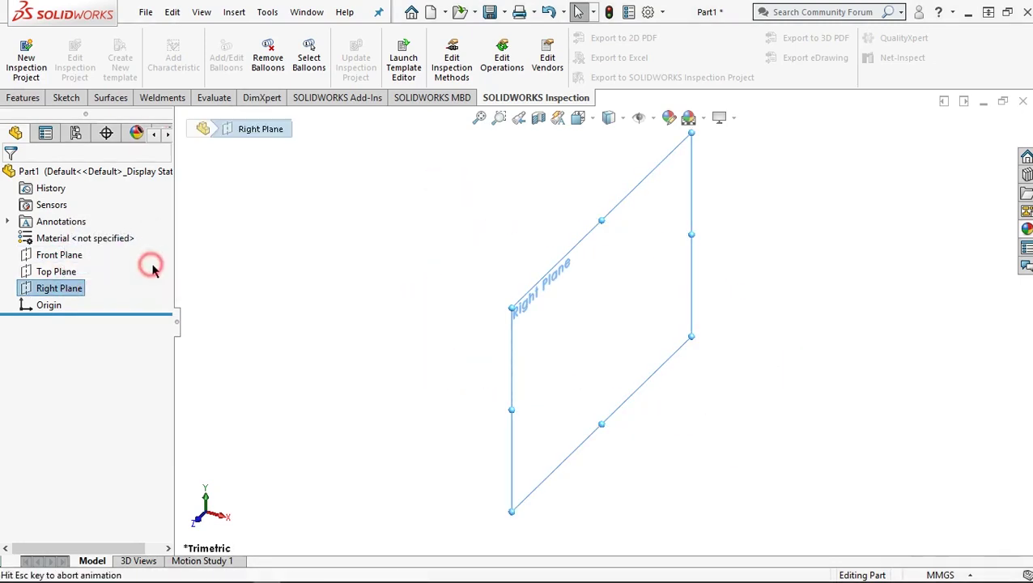
click(66, 97)
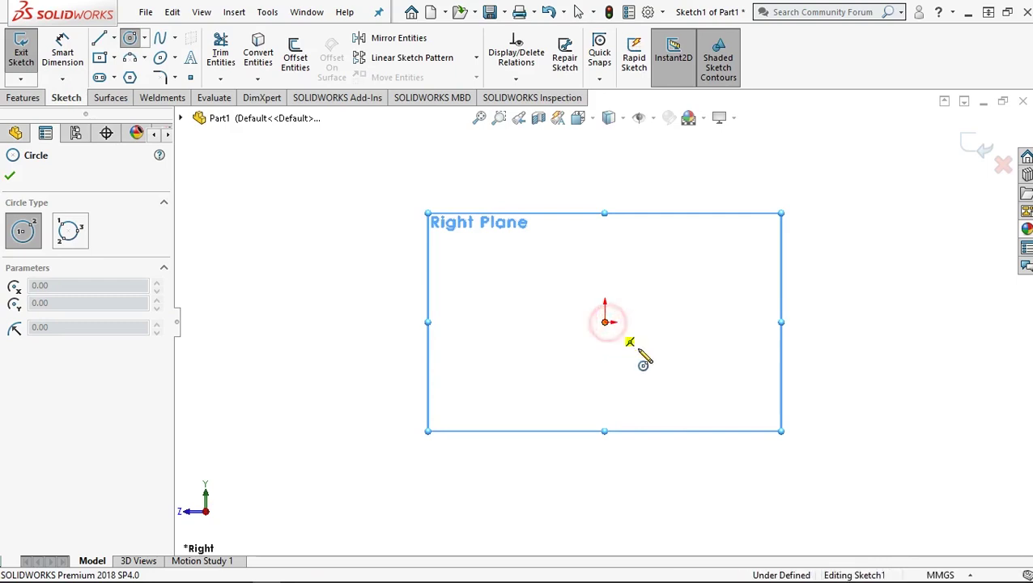
Draw a circle centred on the origin and dimension its diameter to 25.
click(604, 323)
click(666, 381)
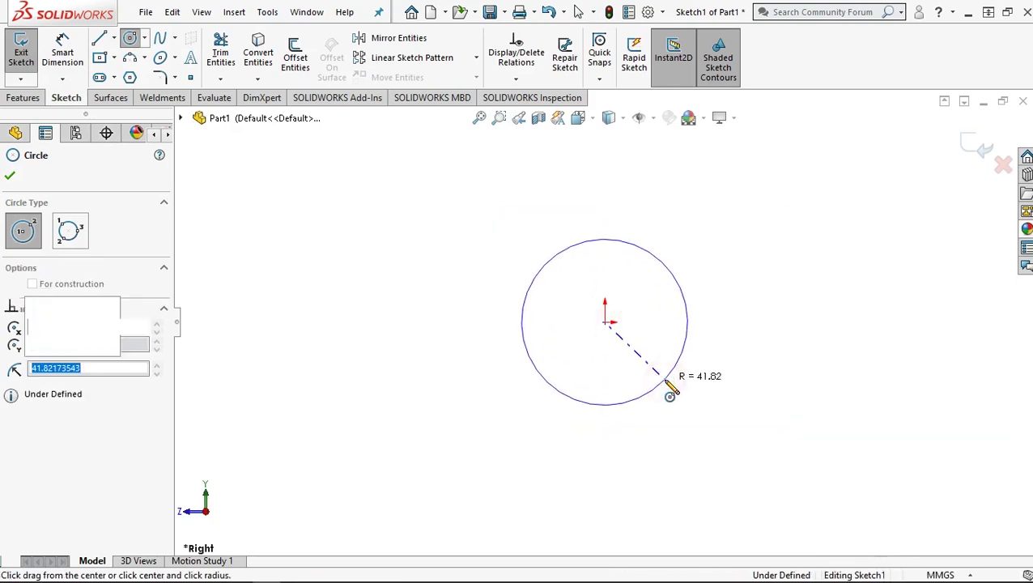
key(d)
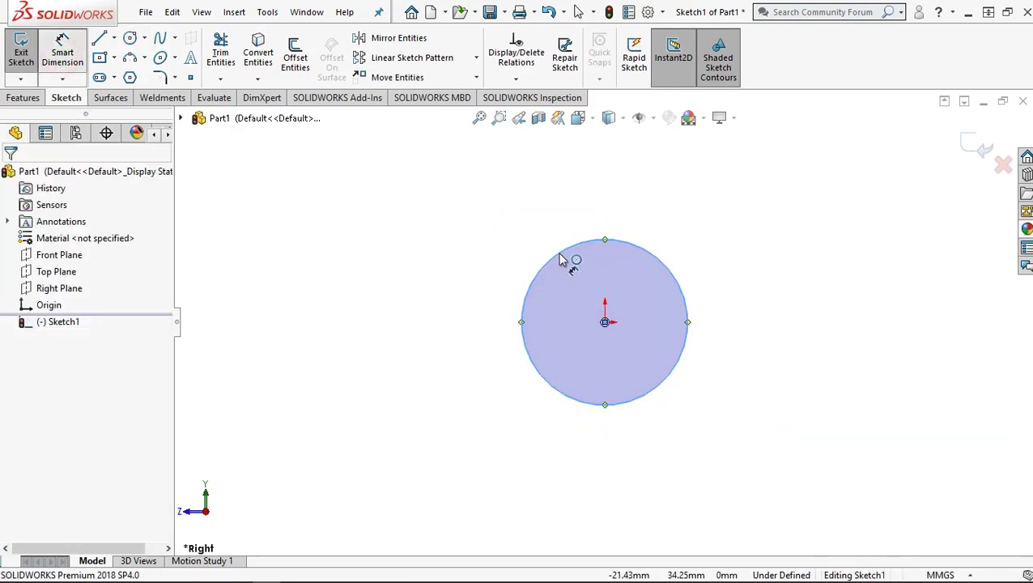
click(559, 256)
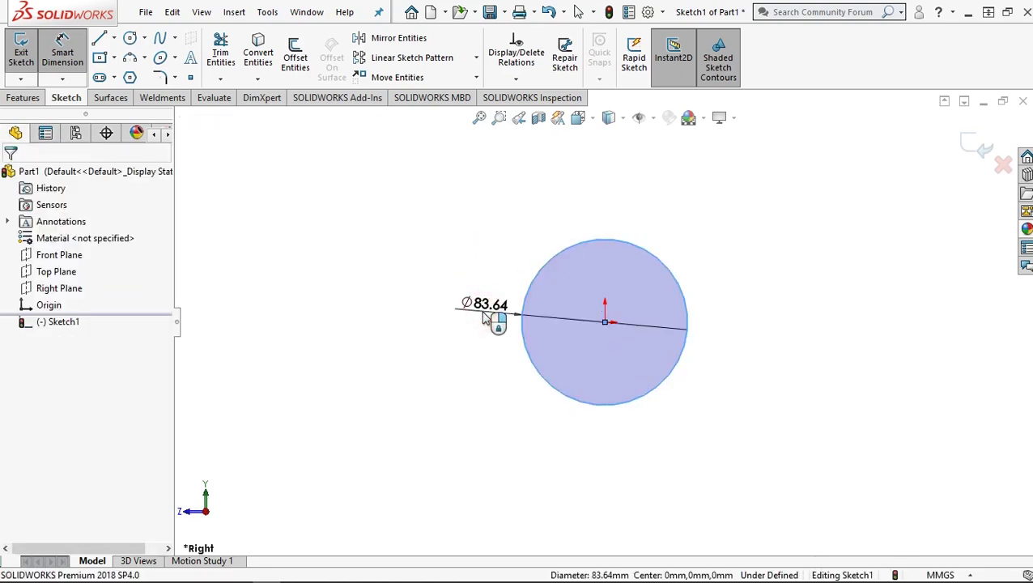
click(484, 318)
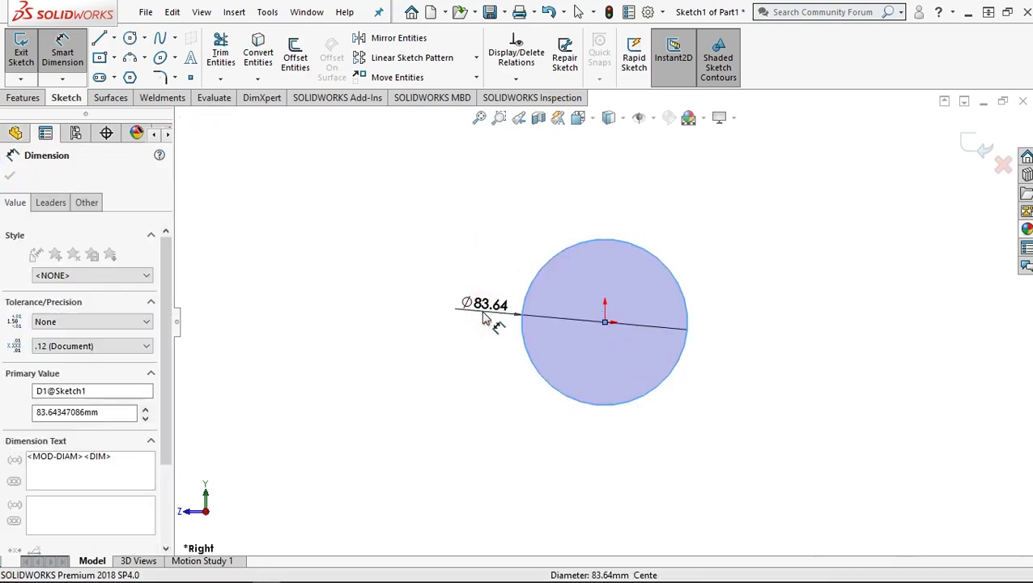
text(25)
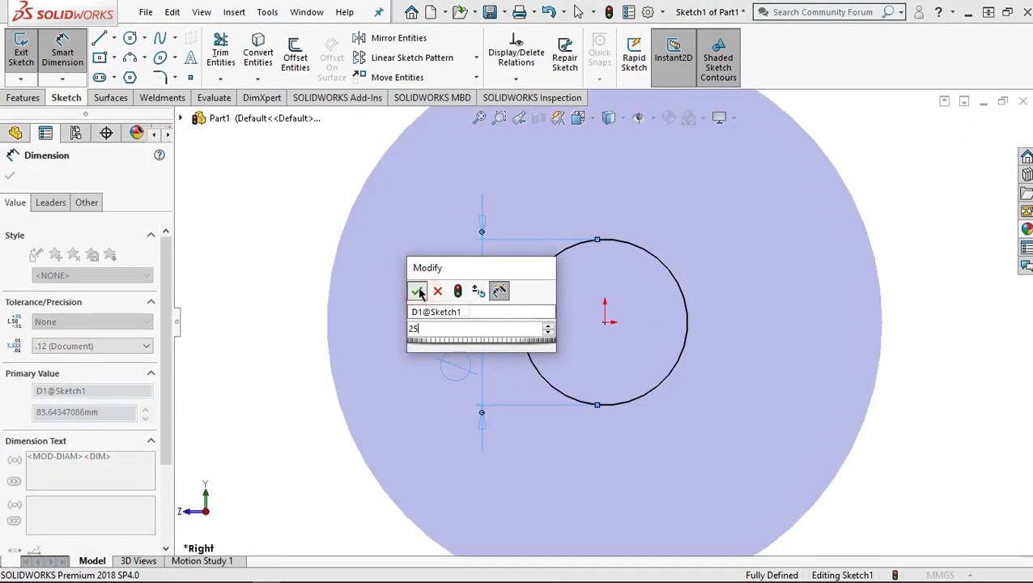
click(418, 291)
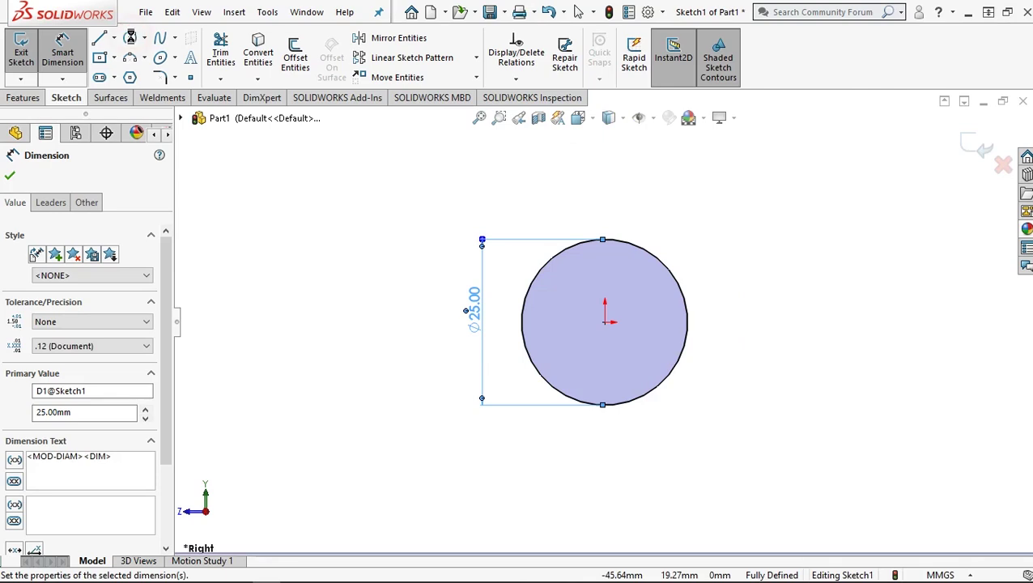
Draw a second circle at the origin and dimension its diameter to 50.
click(607, 321)
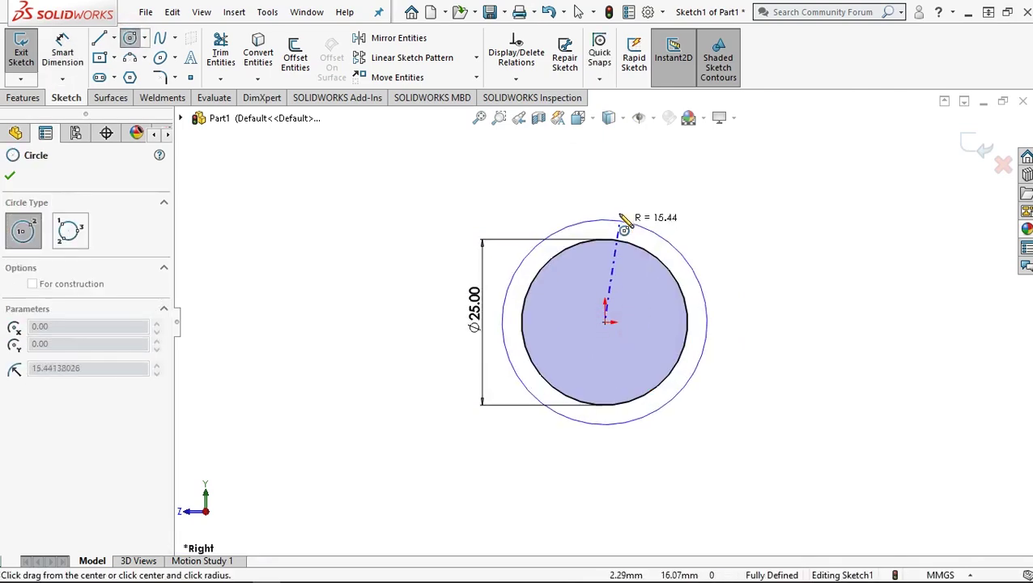
click(619, 206)
click(73, 53)
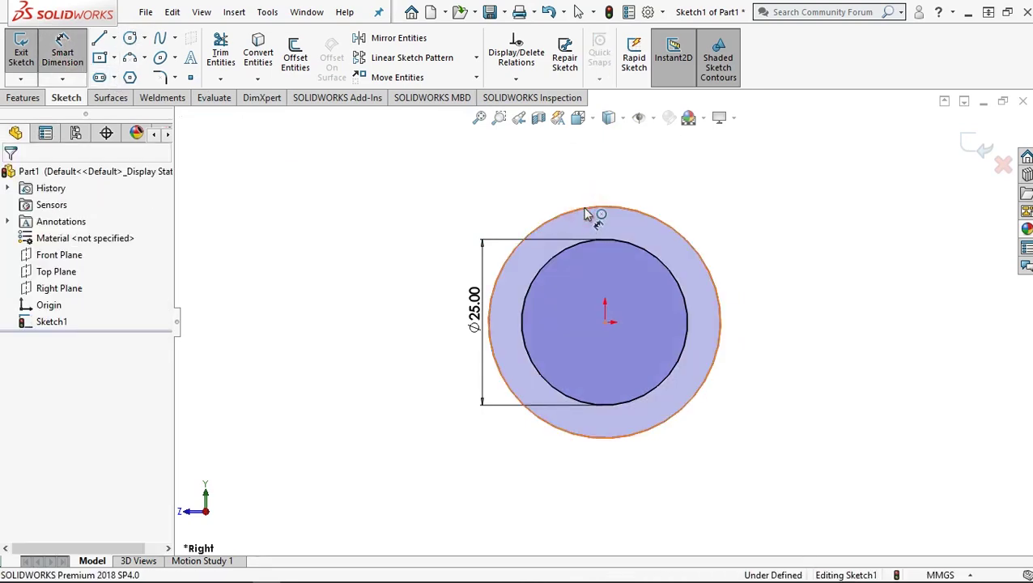
click(587, 213)
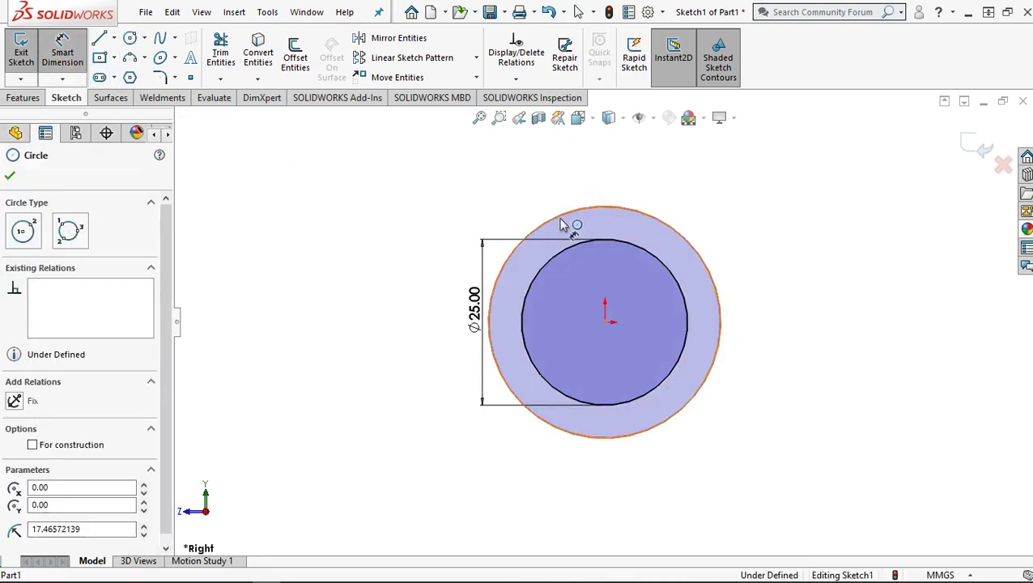
click(427, 319)
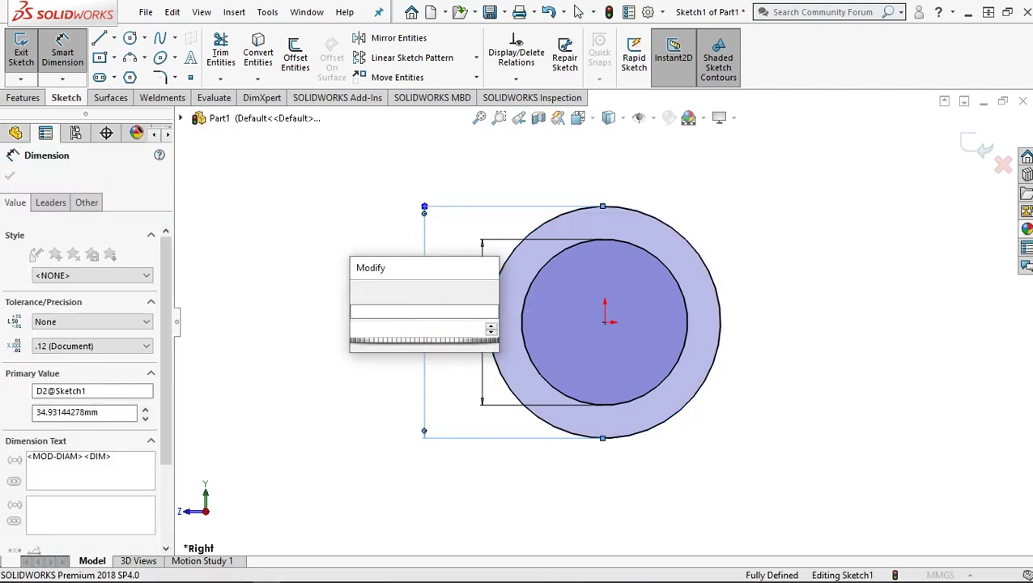
click(357, 286)
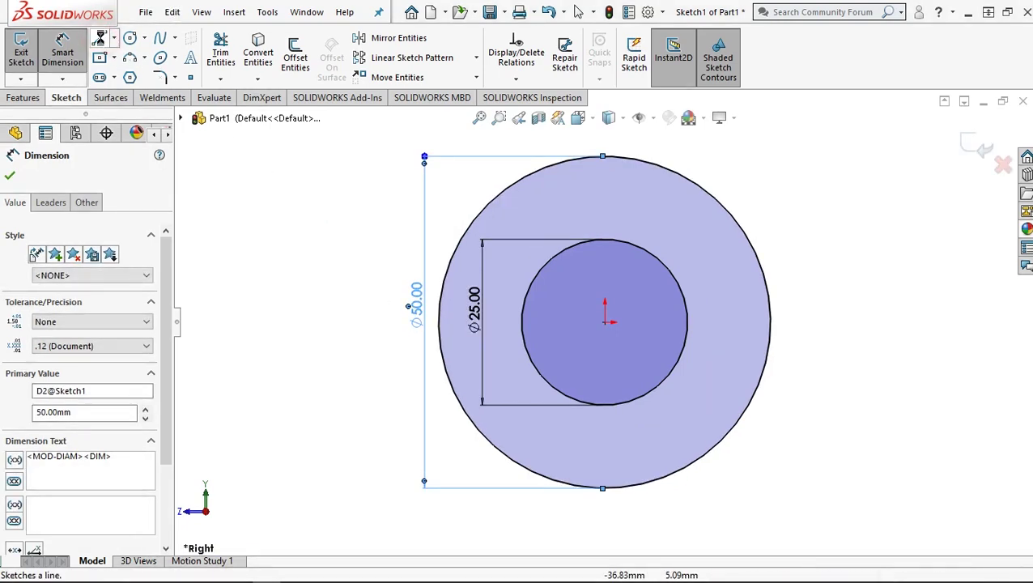
Draw a three-line arm running left from the top of the Ø50 circle and back.
click(101, 41)
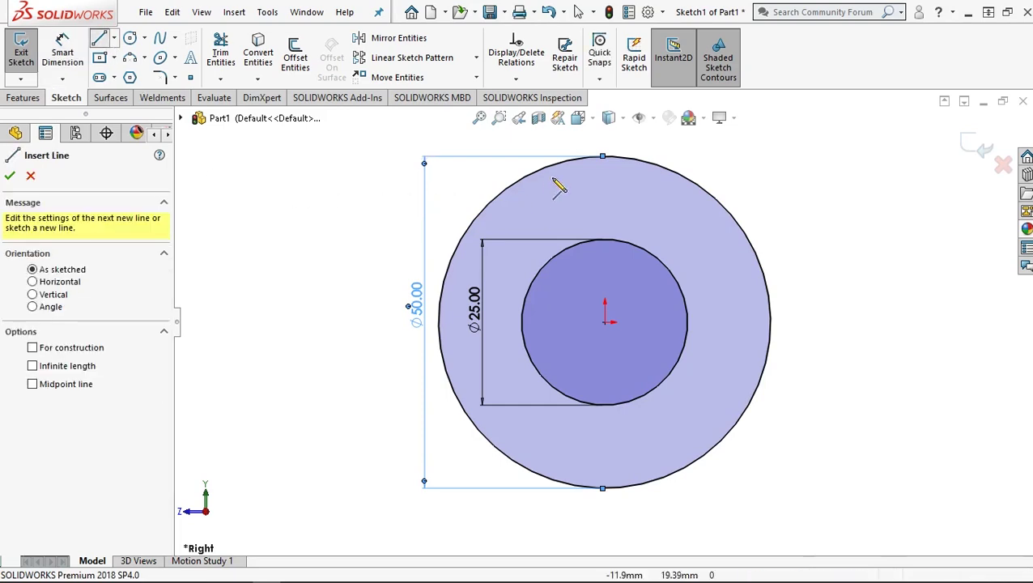
double_click(604, 156)
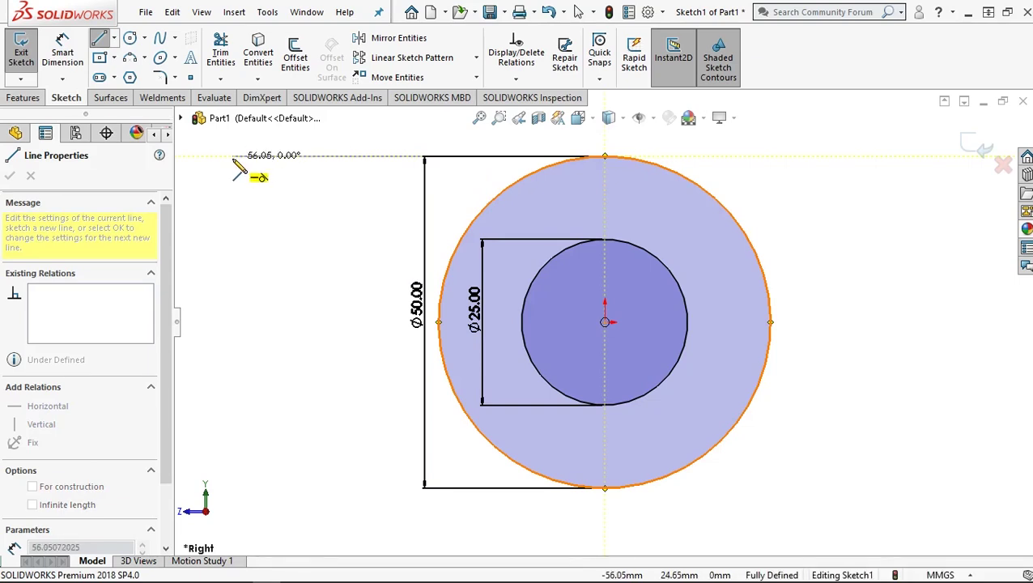
click(232, 156)
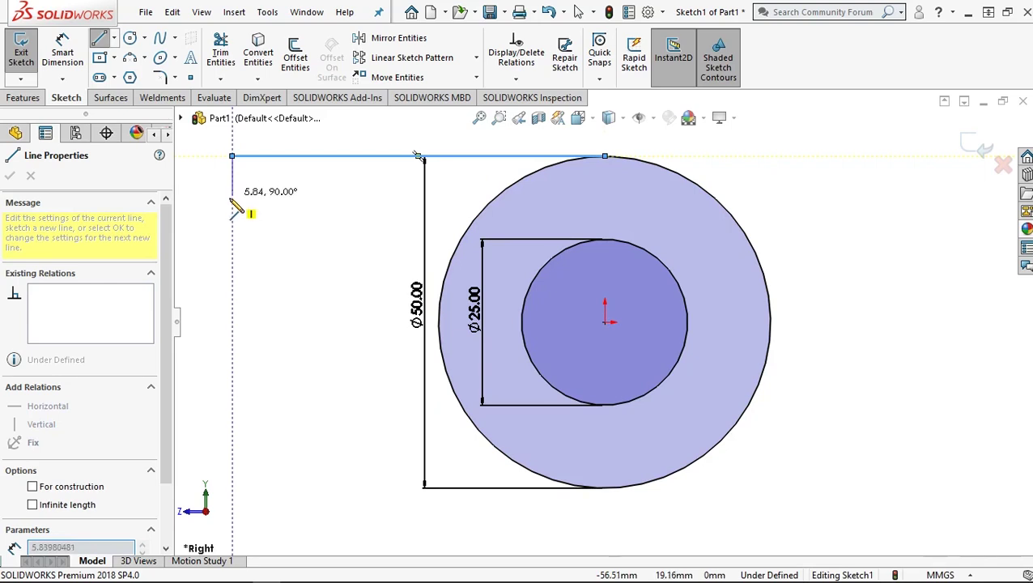
click(231, 198)
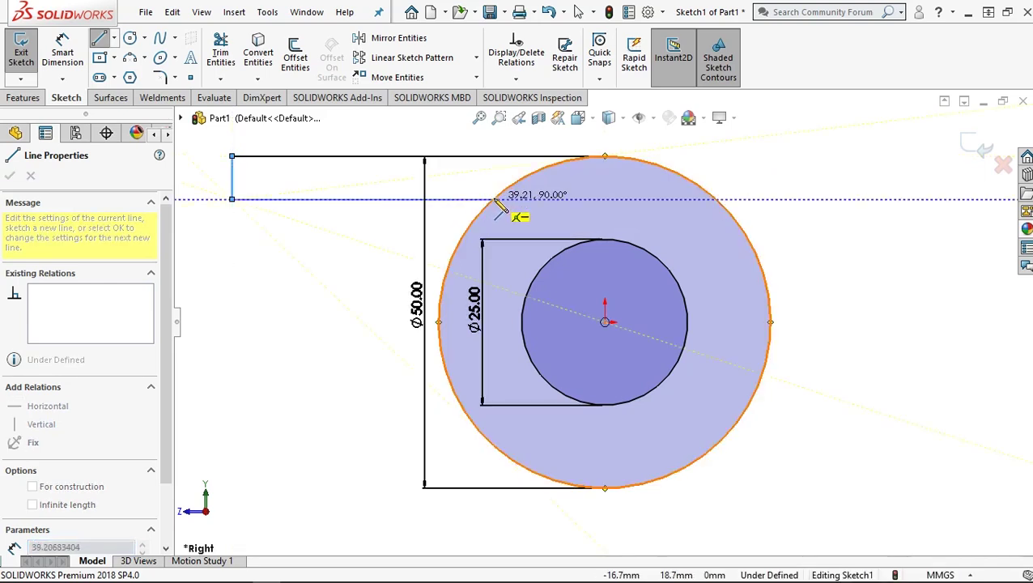
click(493, 198)
right_click(356, 266)
click(368, 262)
Dimension the arm's top edge to 64 mm and its height to 16 mm.
click(67, 53)
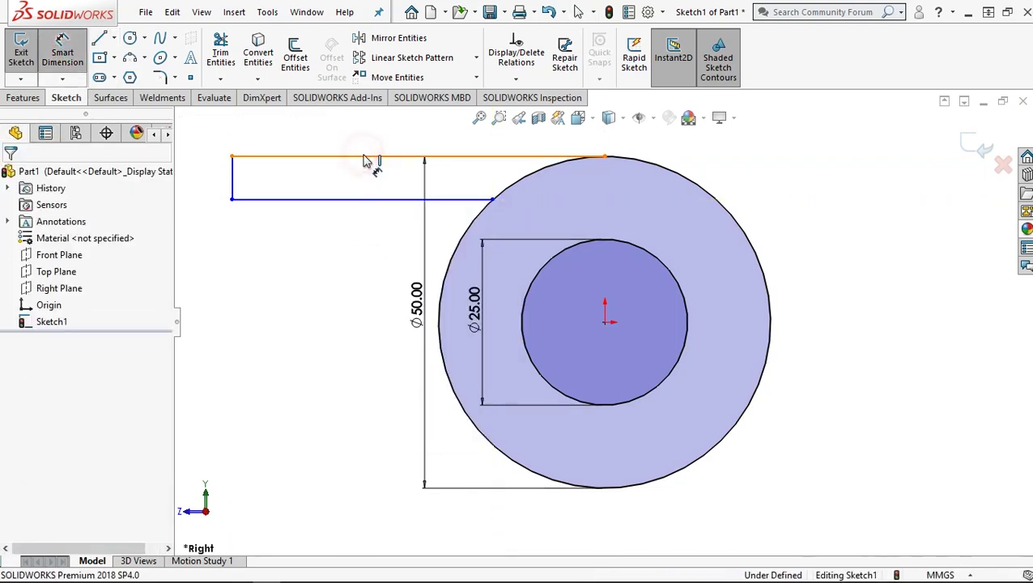
click(370, 146)
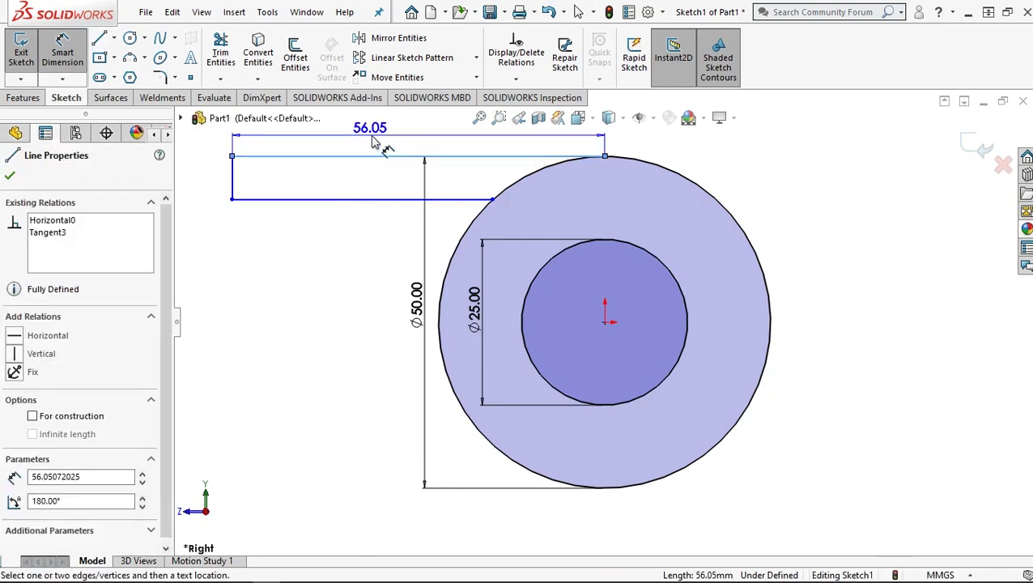
click(377, 142)
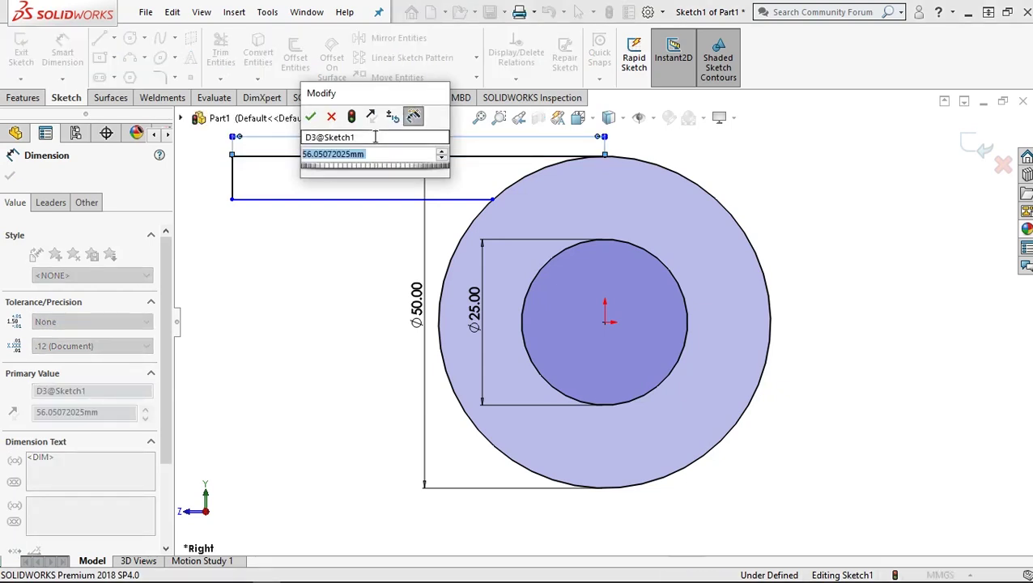
text(64)
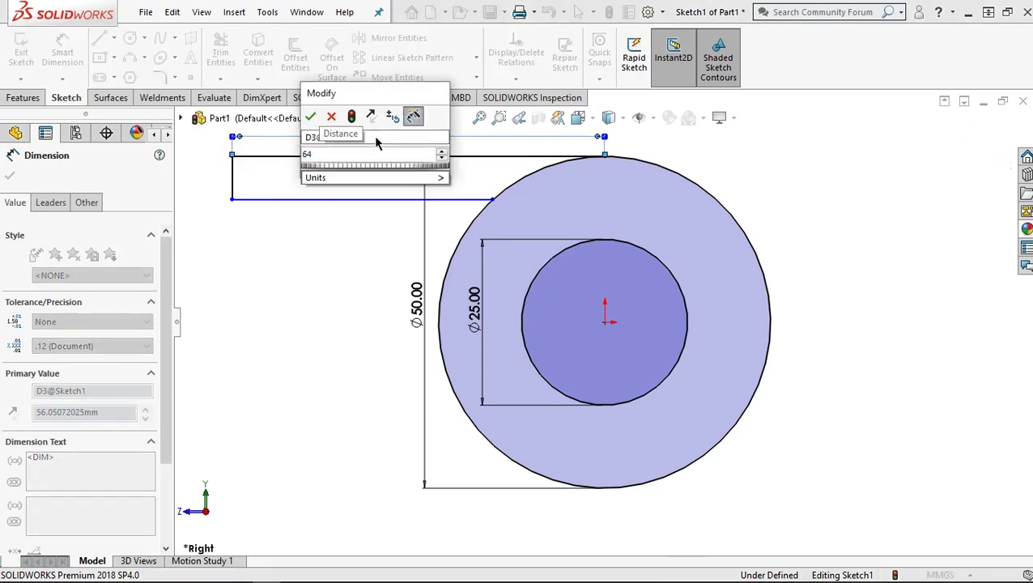
click(312, 117)
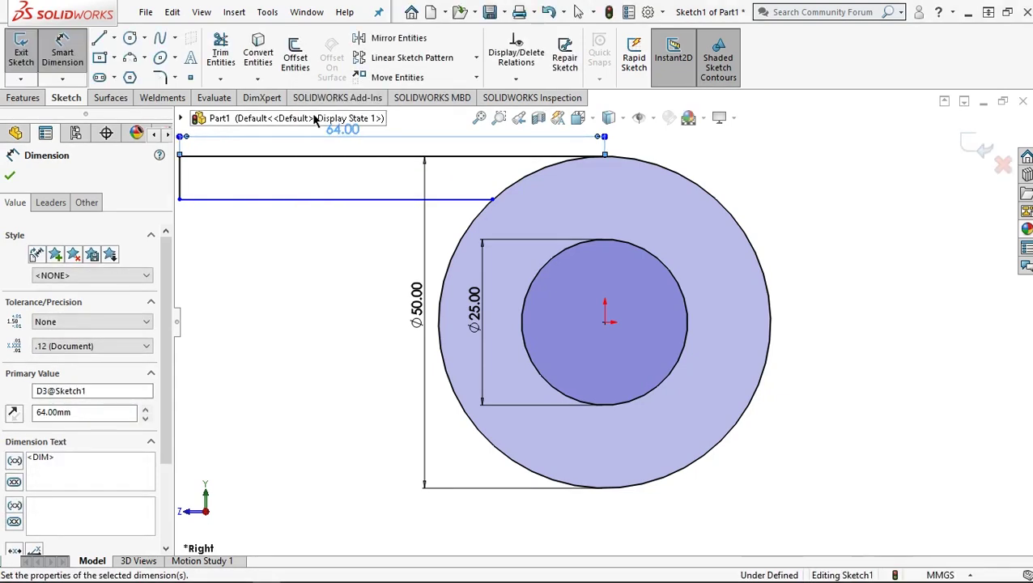
key(z)
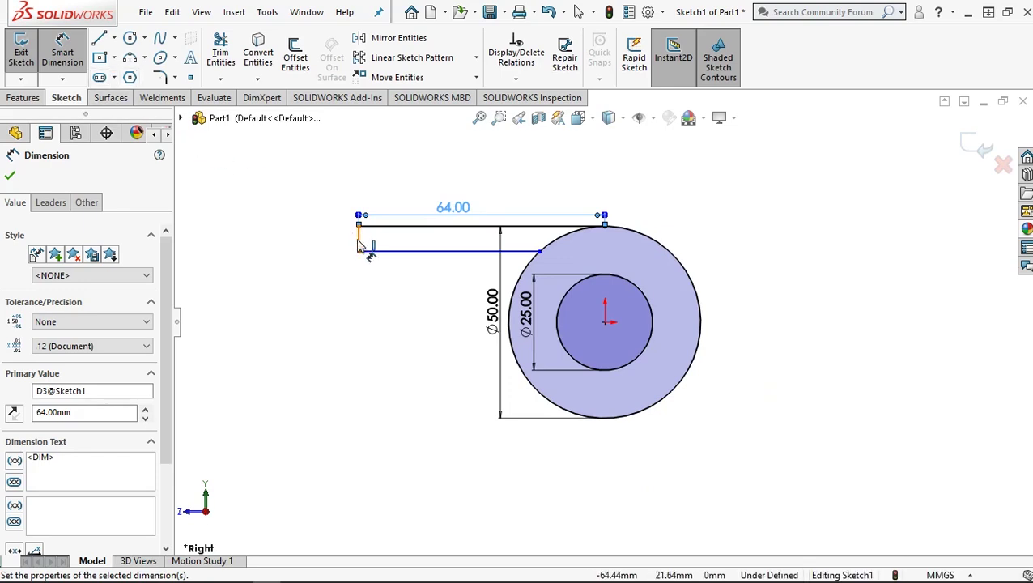
click(358, 240)
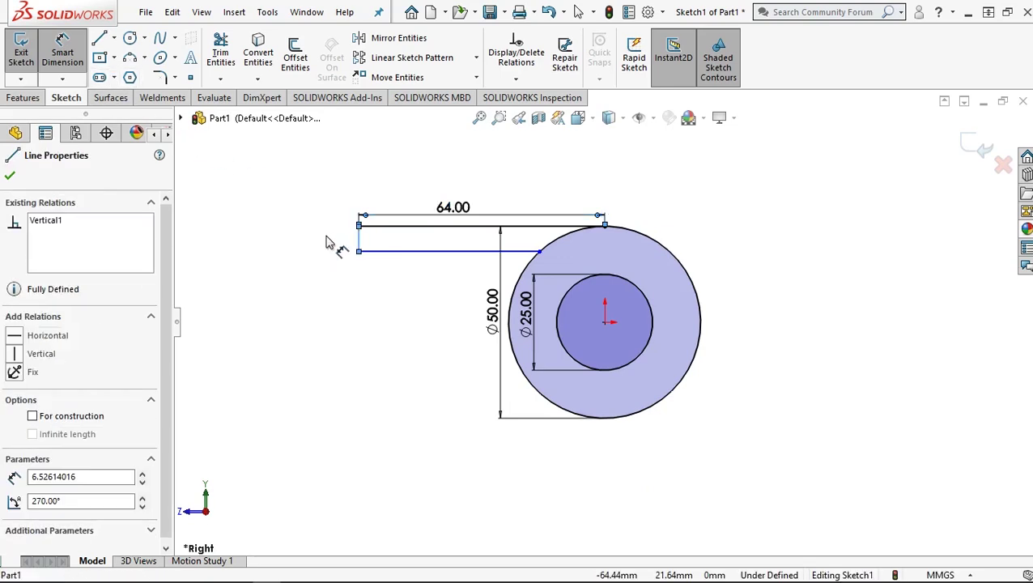
click(328, 243)
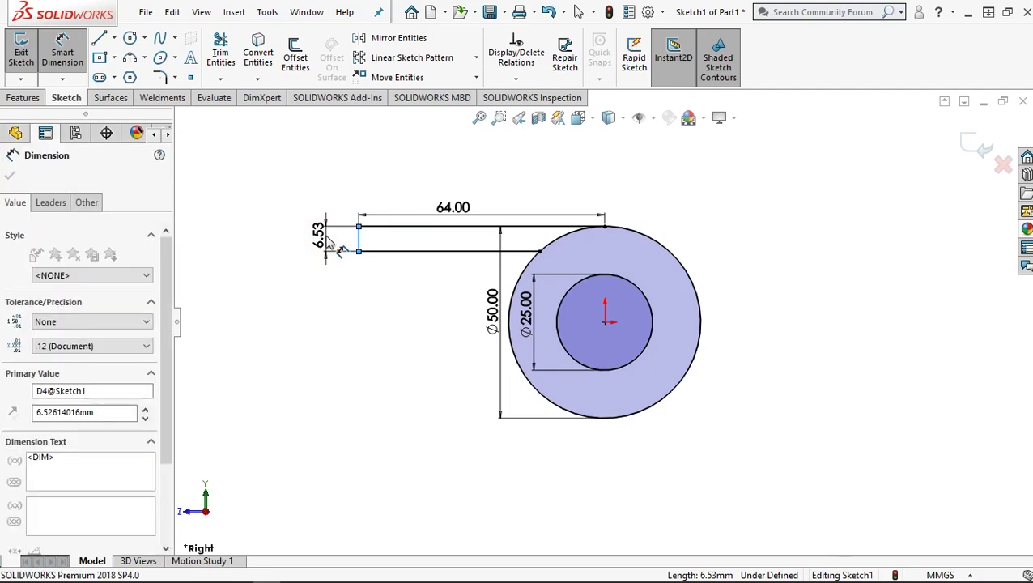
text(16)
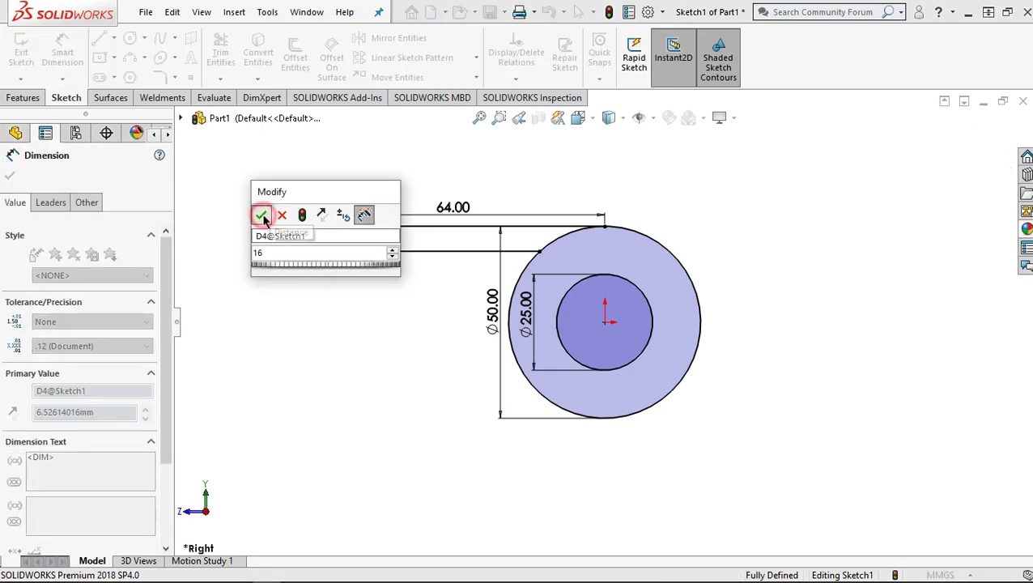
click(261, 213)
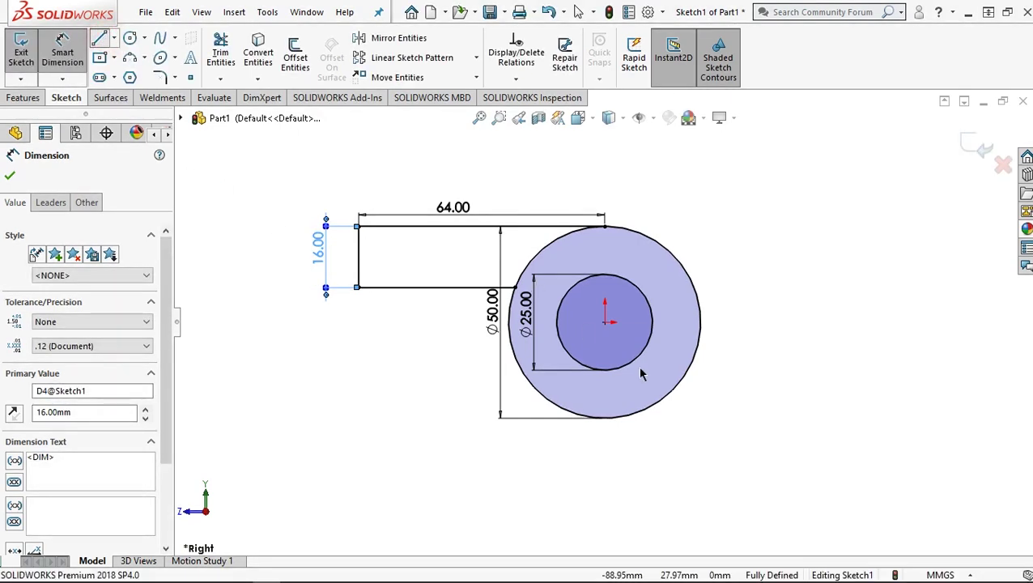
Draw an L-shaped leg of lines running right from the circle's bottom point and up.
click(606, 419)
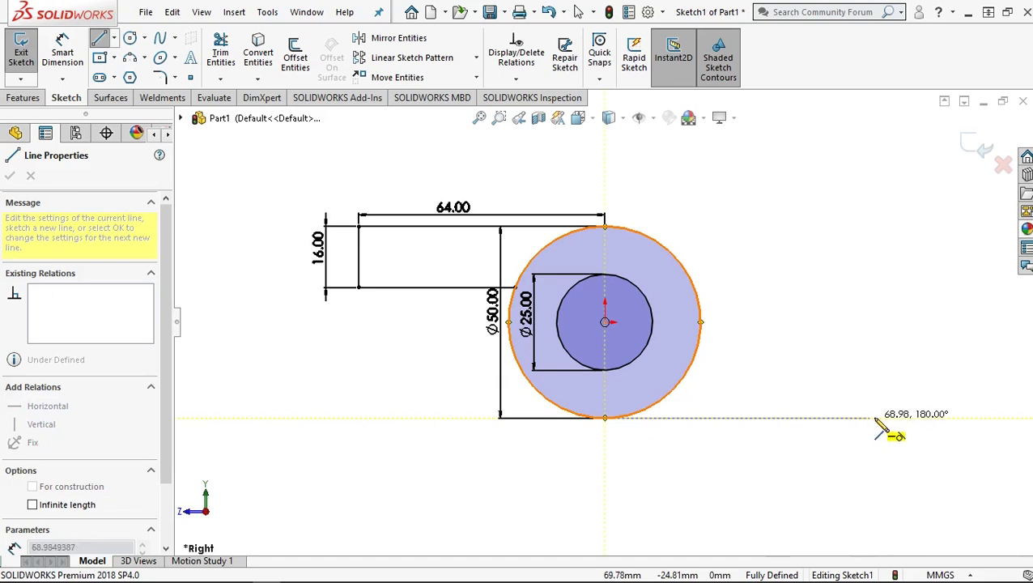
click(875, 418)
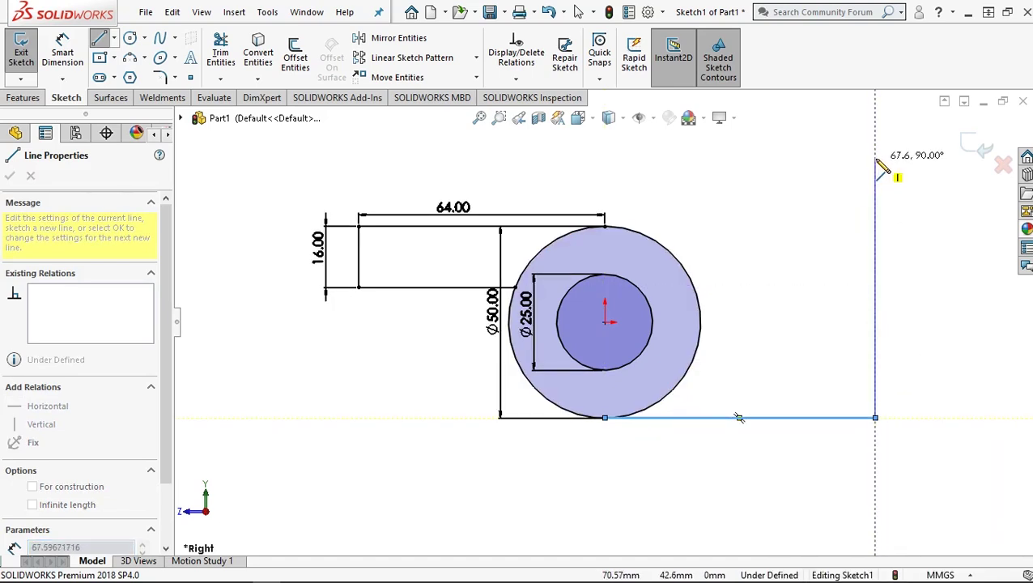
click(875, 160)
click(823, 158)
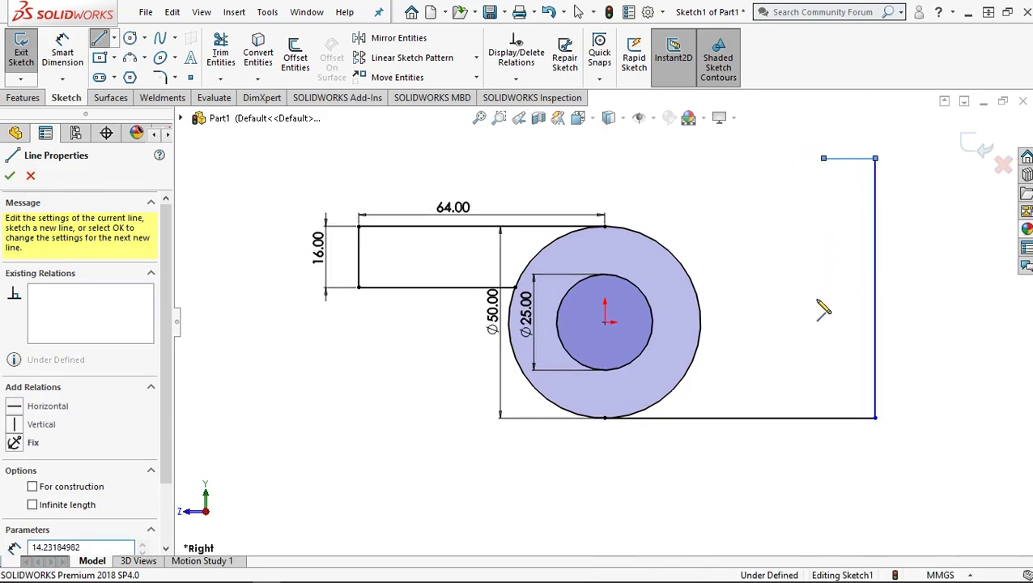
click(824, 374)
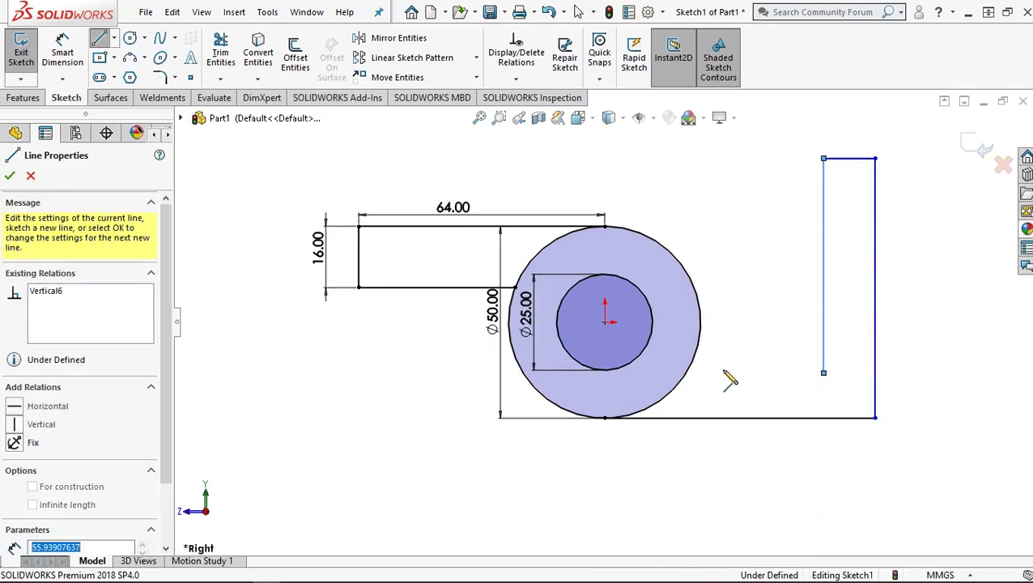
click(687, 374)
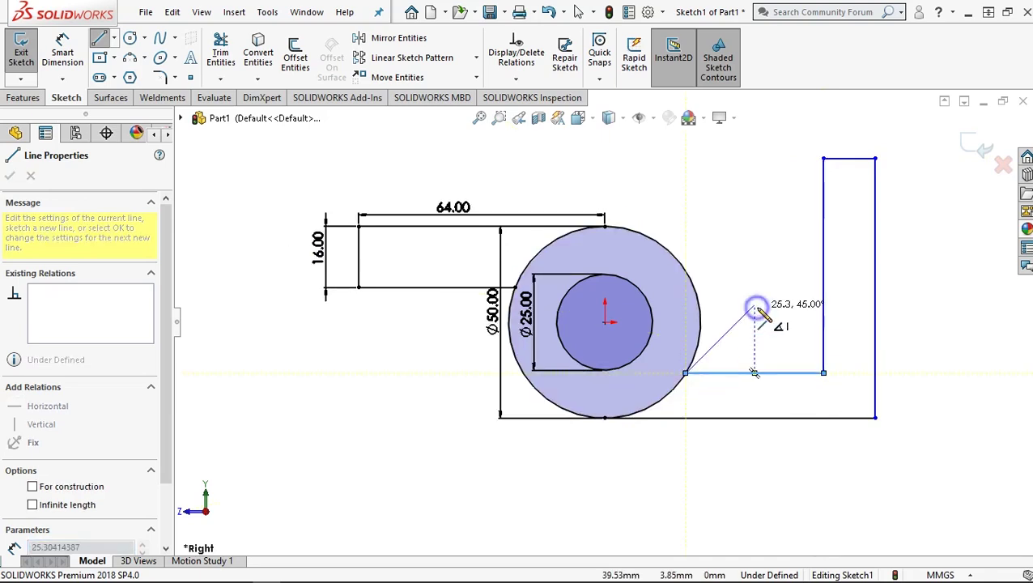
right_click(758, 310)
click(790, 320)
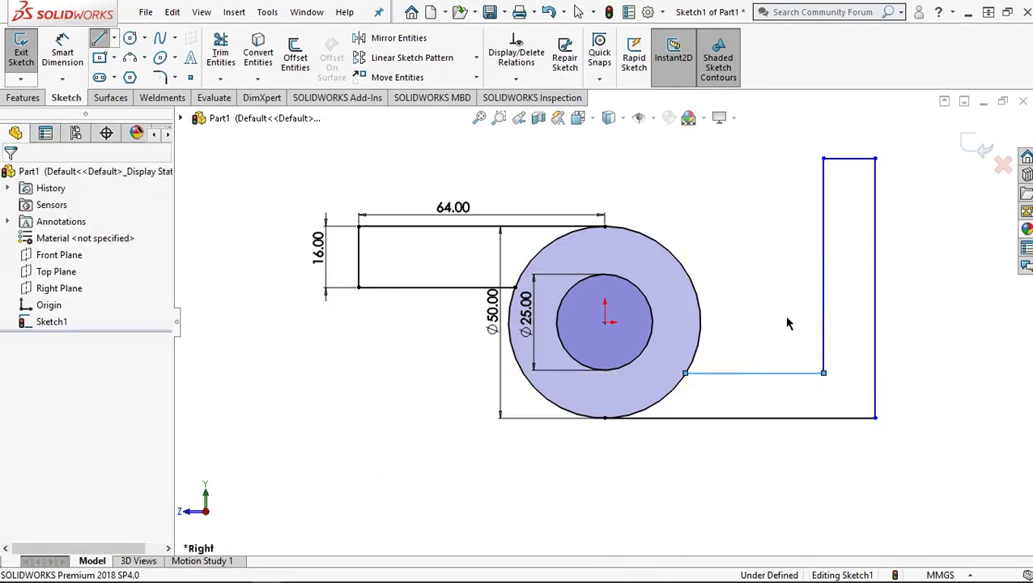
Dimension the leg's top width to 16 and add a length dimension from the circle bottom.
click(62, 51)
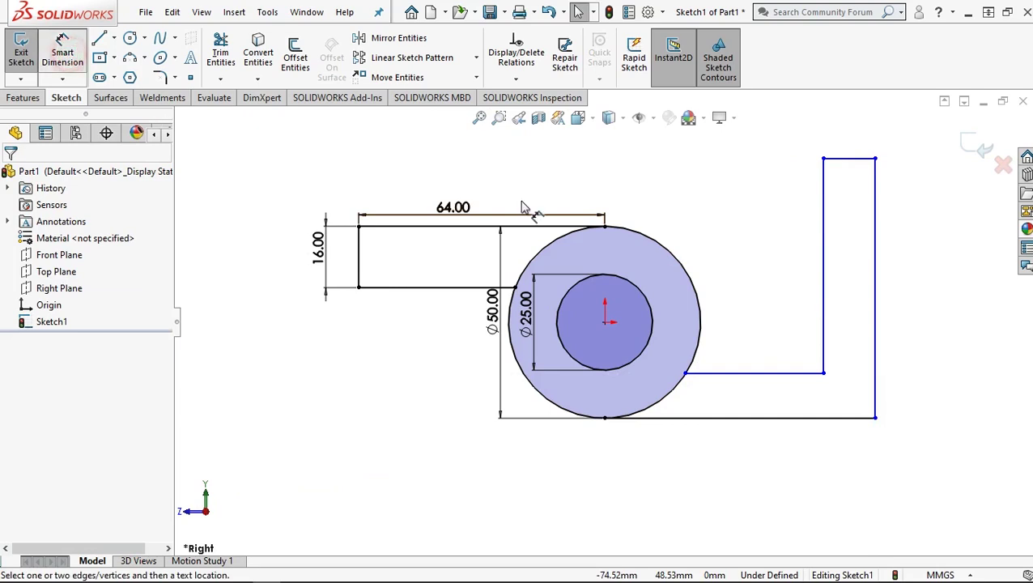
click(848, 154)
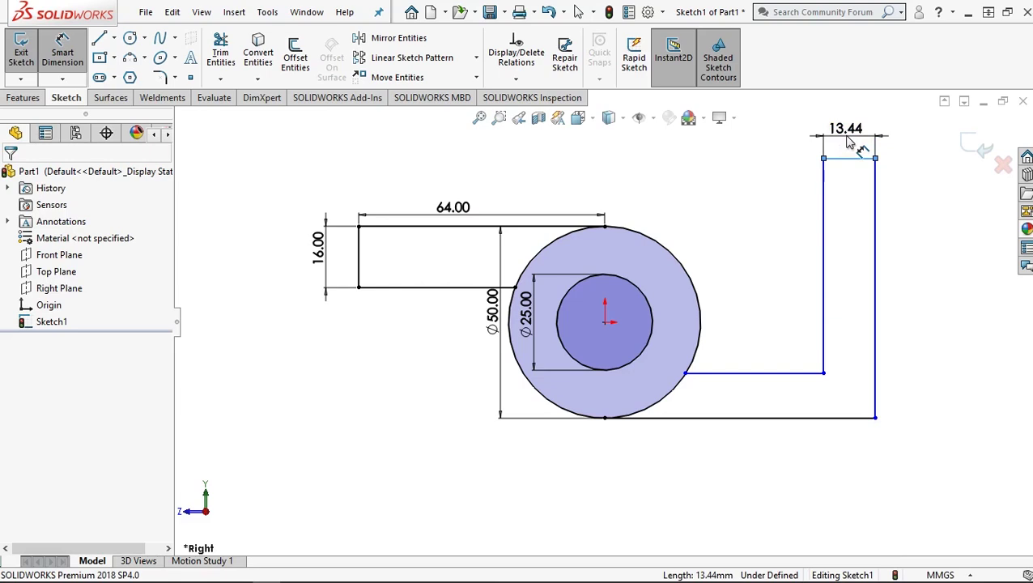
click(849, 143)
text(1)
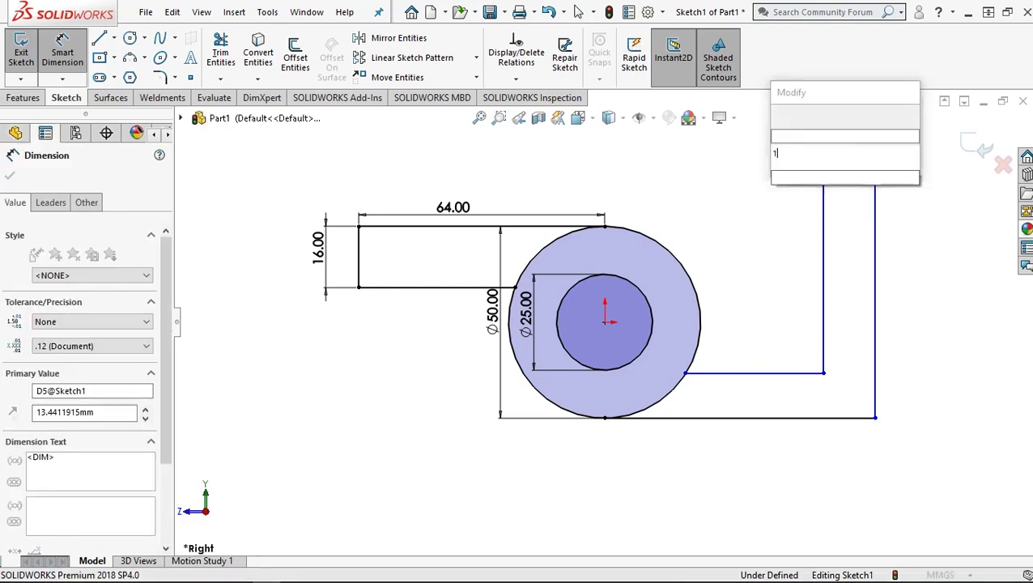
text(6)
click(781, 116)
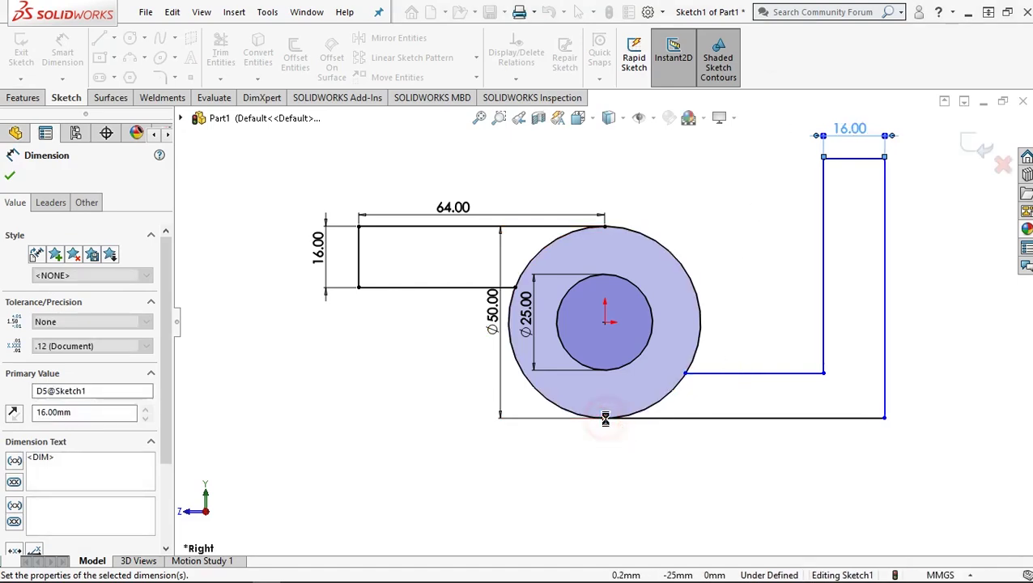
click(885, 417)
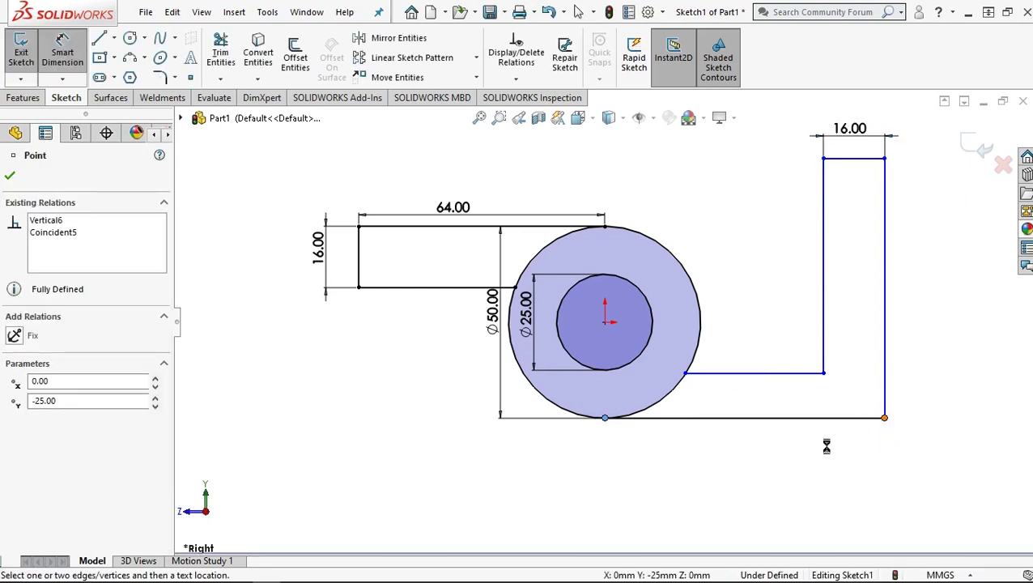
click(755, 475)
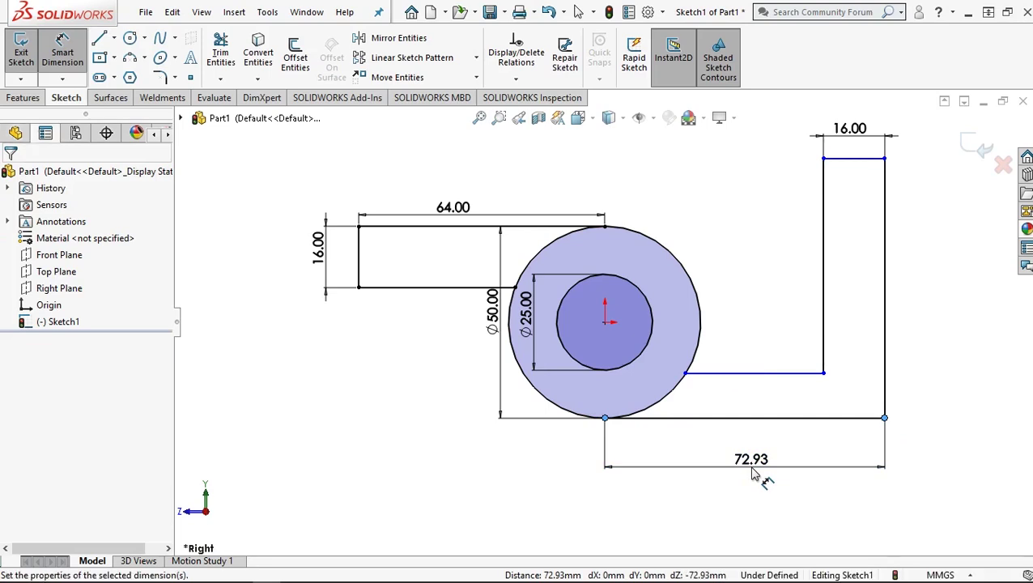
Set the leg's bottom length to 56 mm and its horizontal thickness to 16 mm.
text(56)
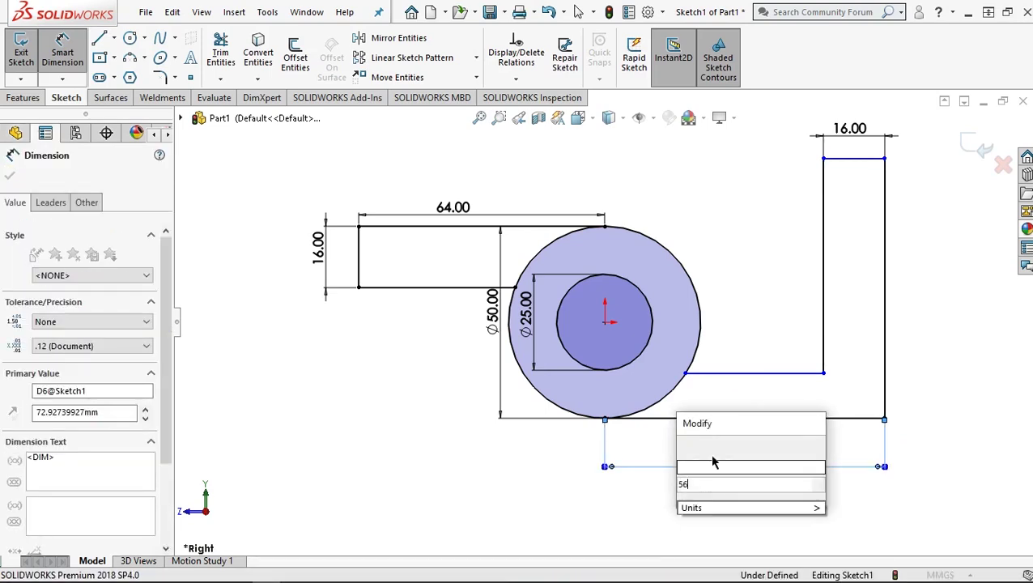
key(Escape)
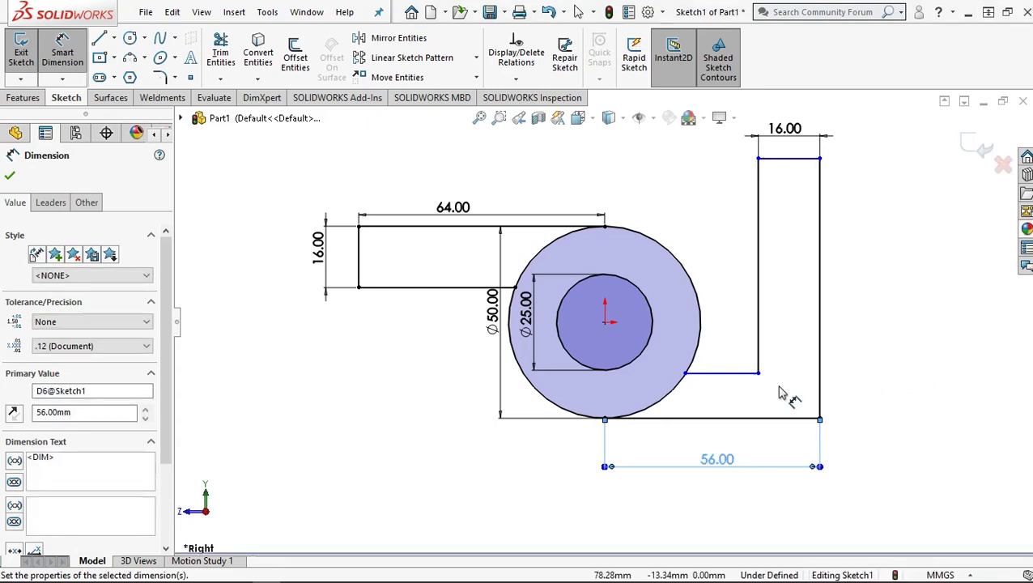
click(734, 374)
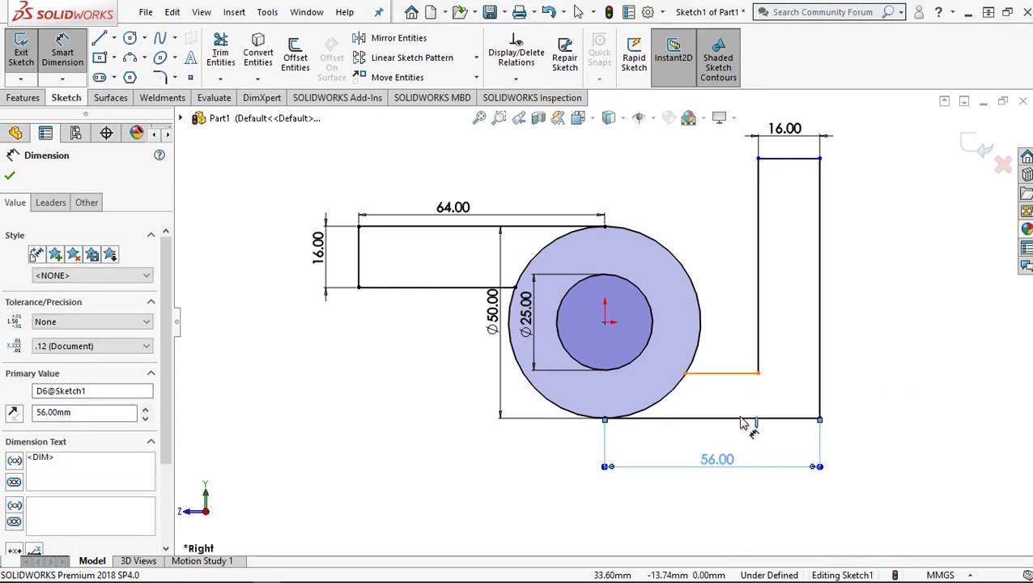
click(742, 419)
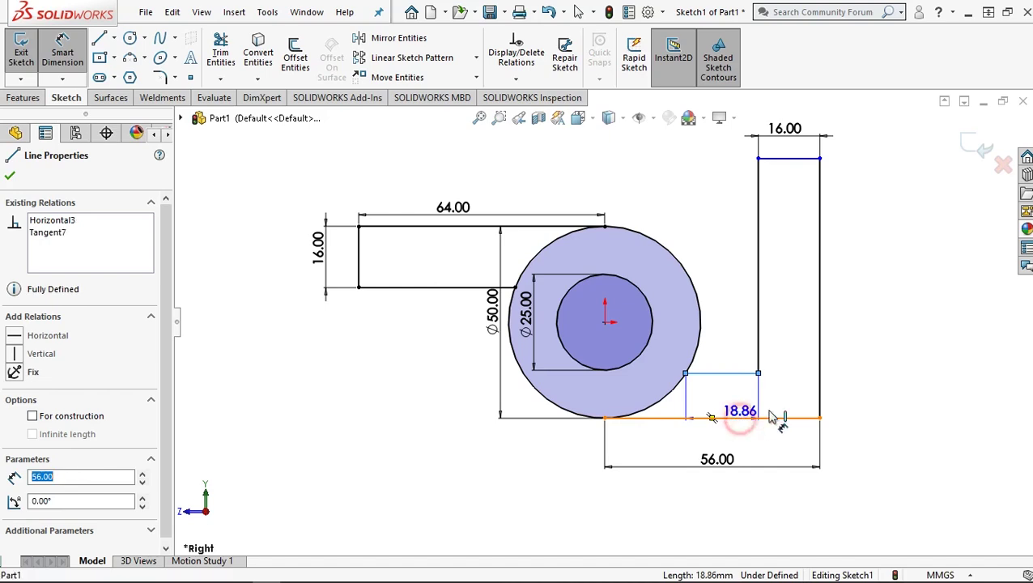
click(873, 412)
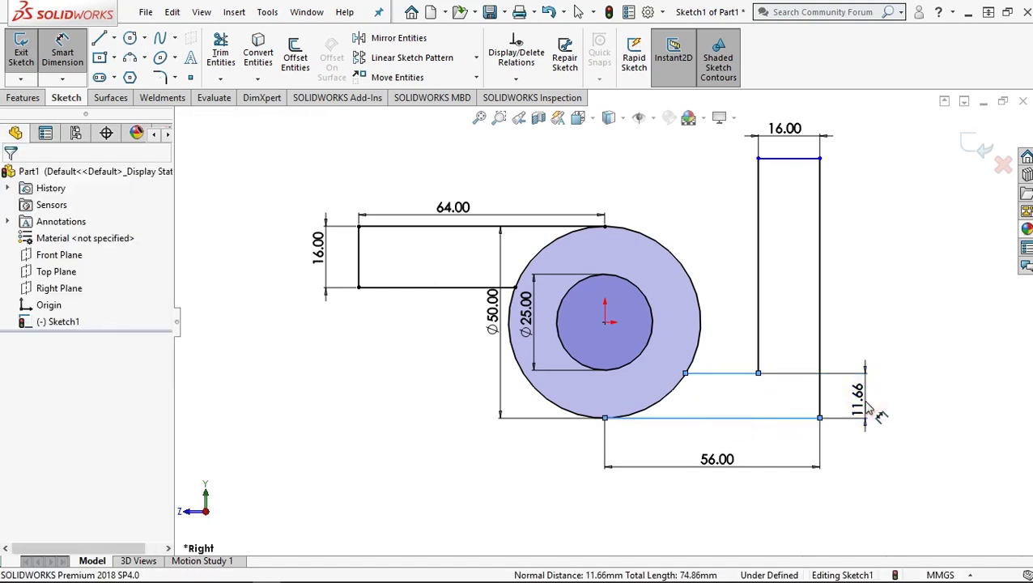
text(16)
click(801, 375)
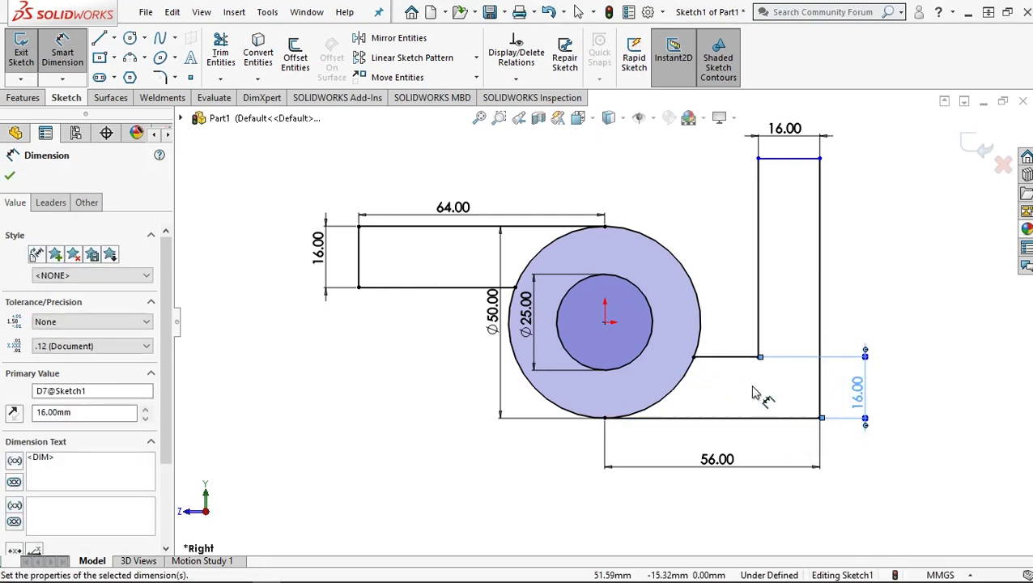
click(10, 176)
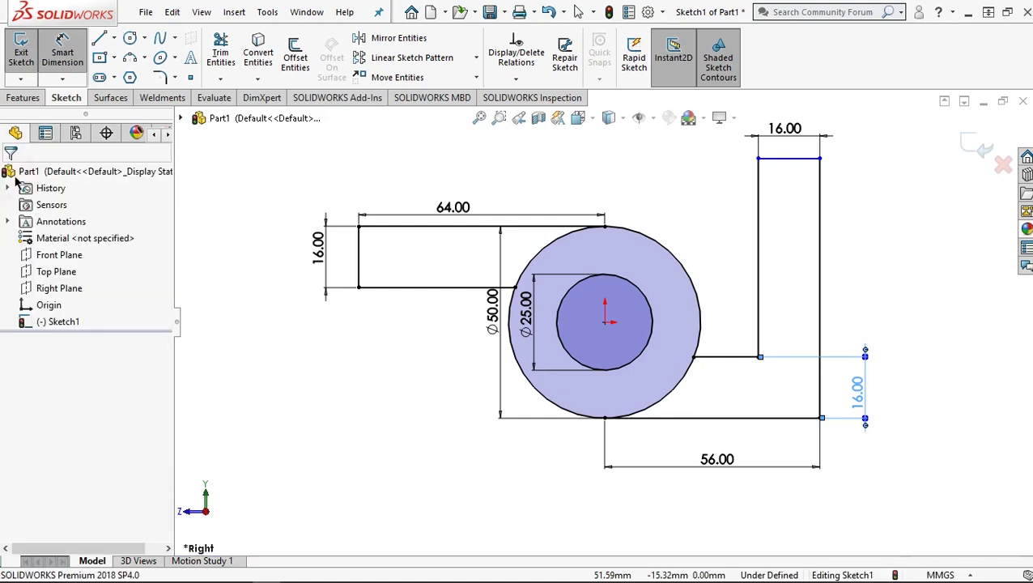
Trim the Ø50 circle's upper-left and lower-right arcs inside the arms.
click(225, 52)
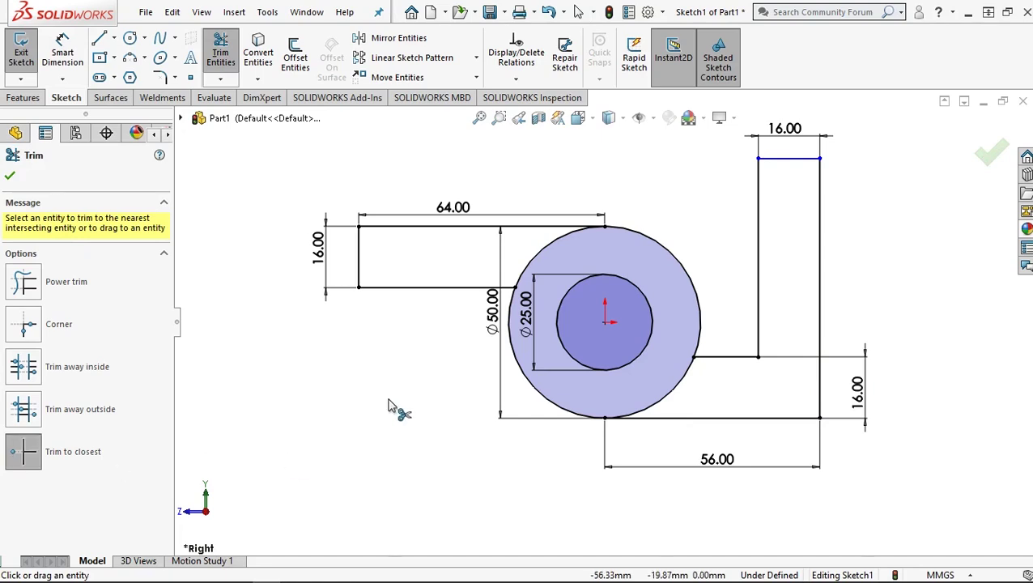
click(554, 245)
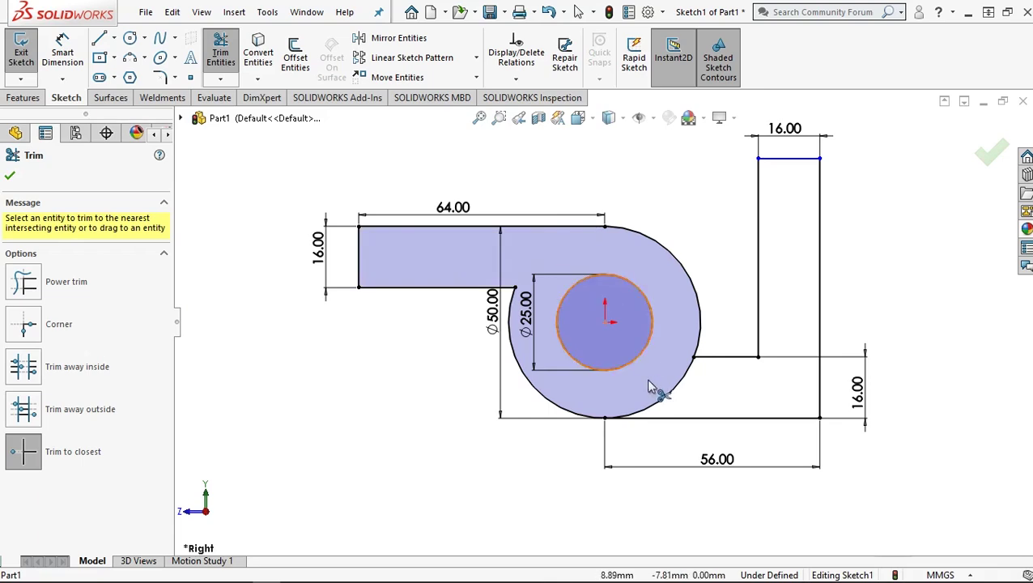
drag(676, 395, 686, 404)
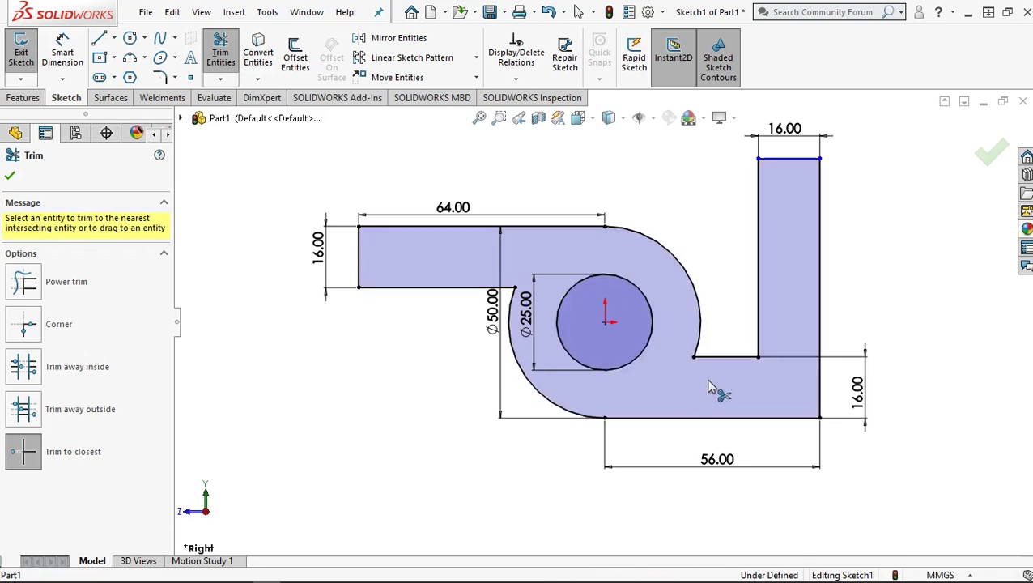
key(z)
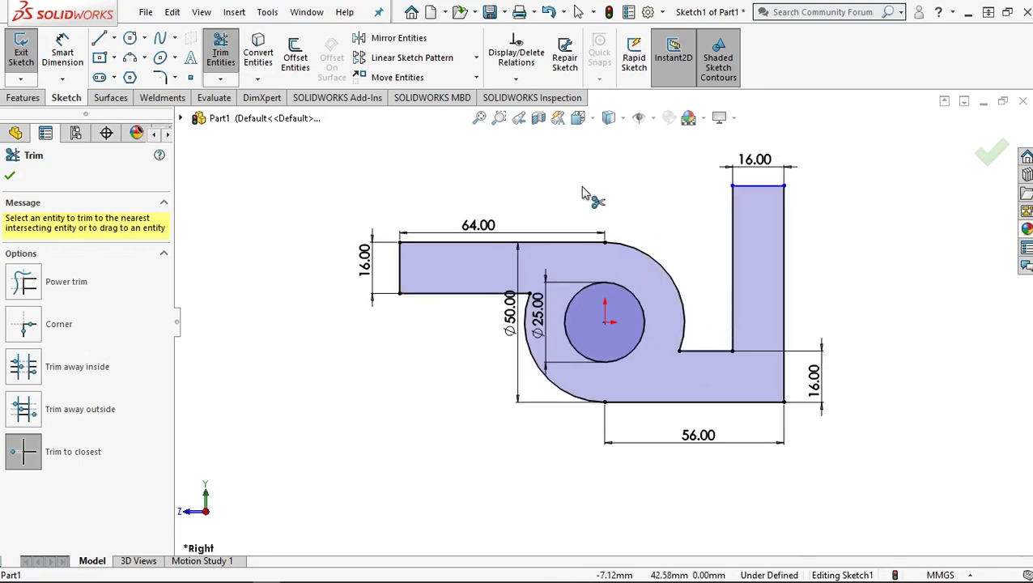
click(10, 176)
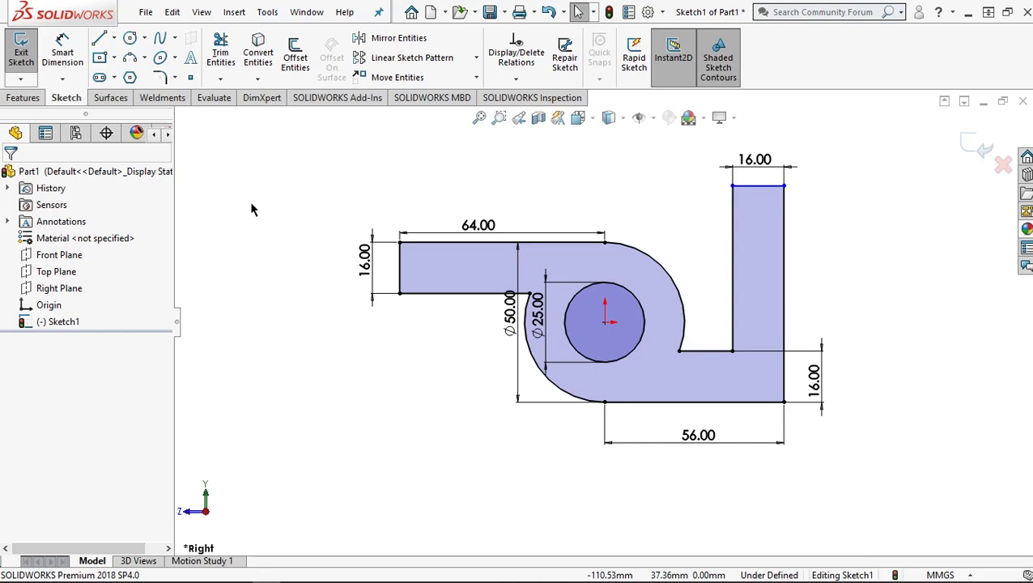
Extrude the profile 76 mm with Mid Plane to create Boss-Extrude1.
click(25, 98)
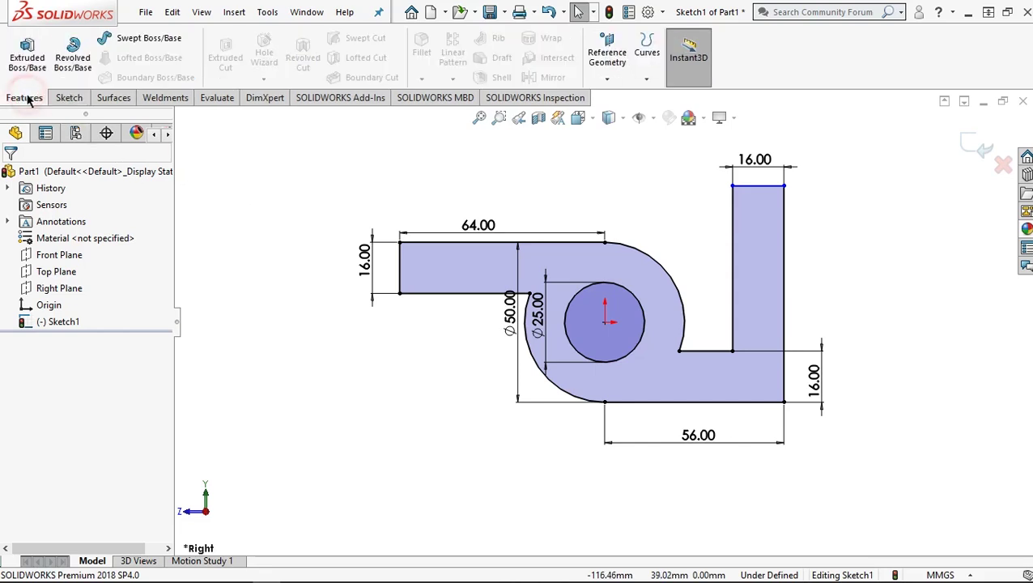
click(31, 52)
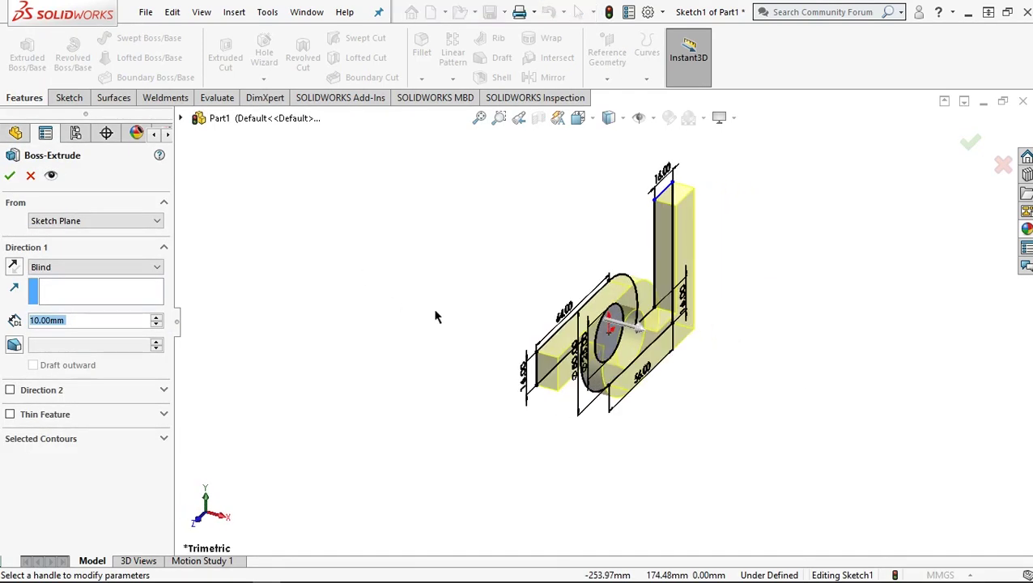
click(73, 267)
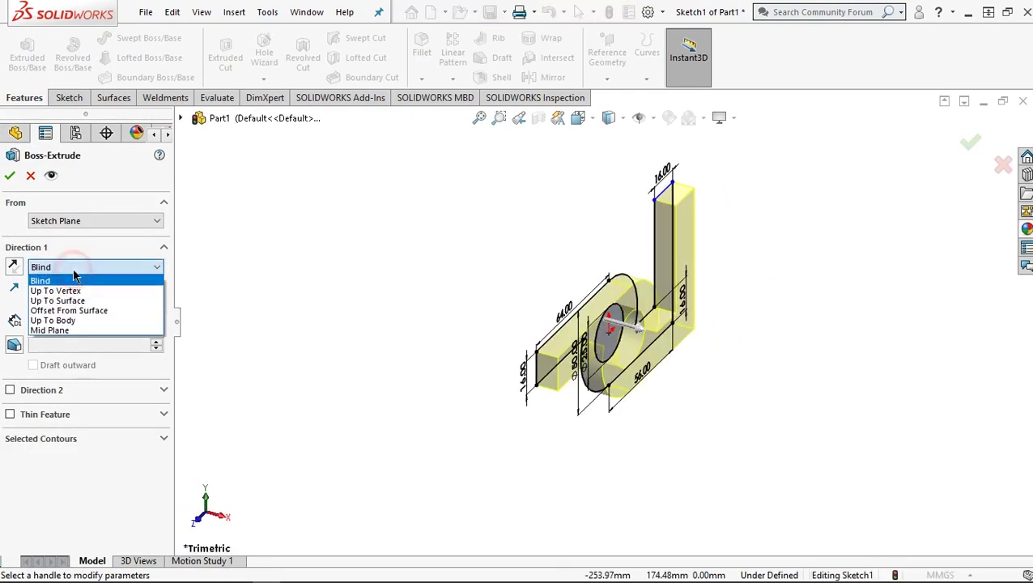
click(56, 331)
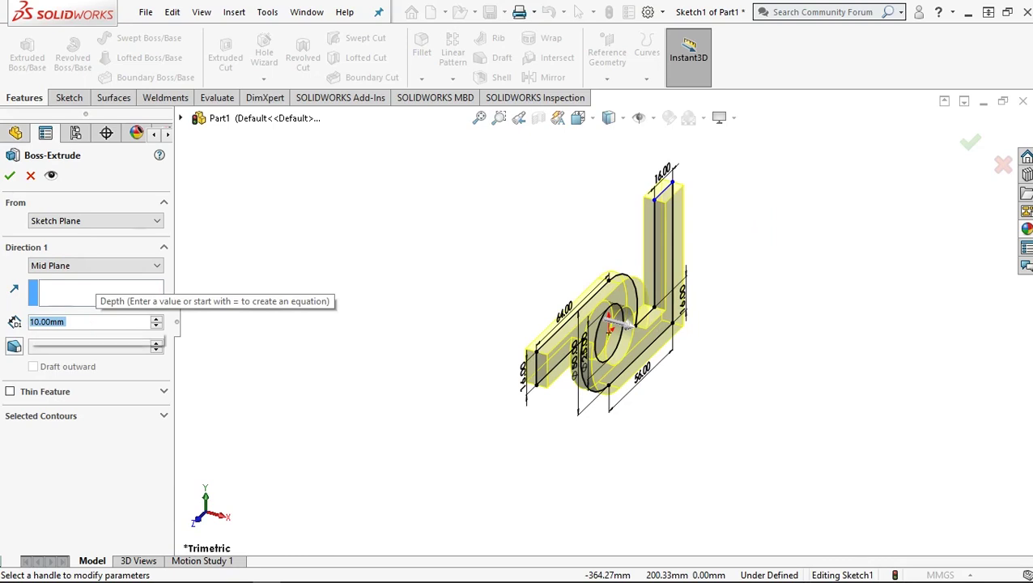
text(76)
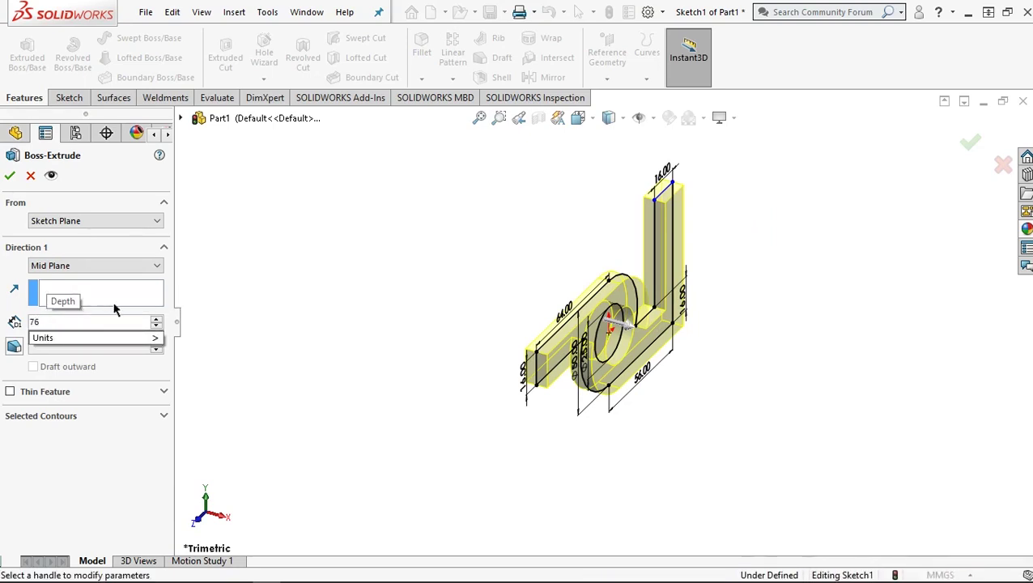
text(f)
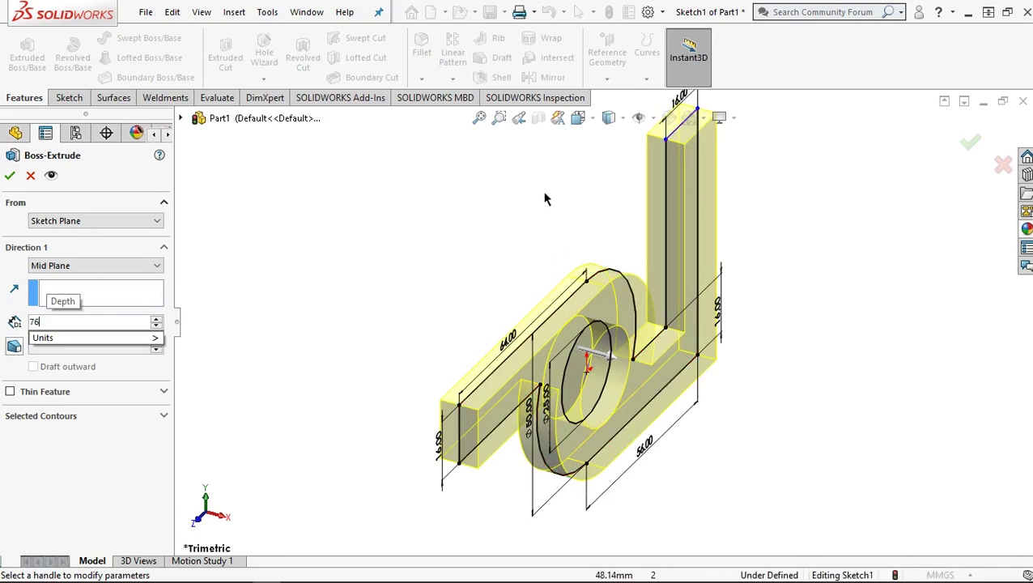
key(Return)
click(11, 176)
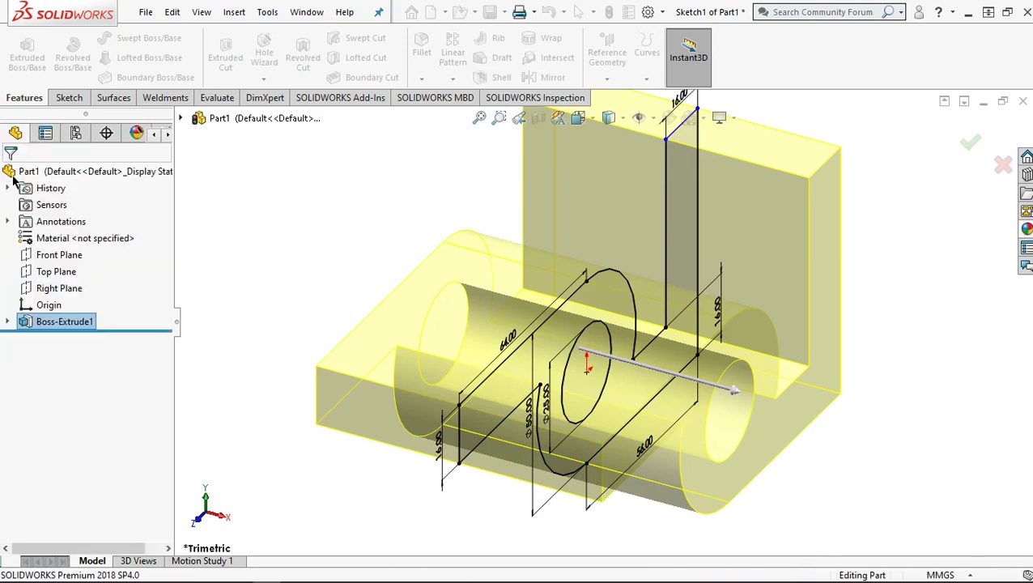
Zoom to fit and view the bracket's top face straight on.
key(f)
click(373, 243)
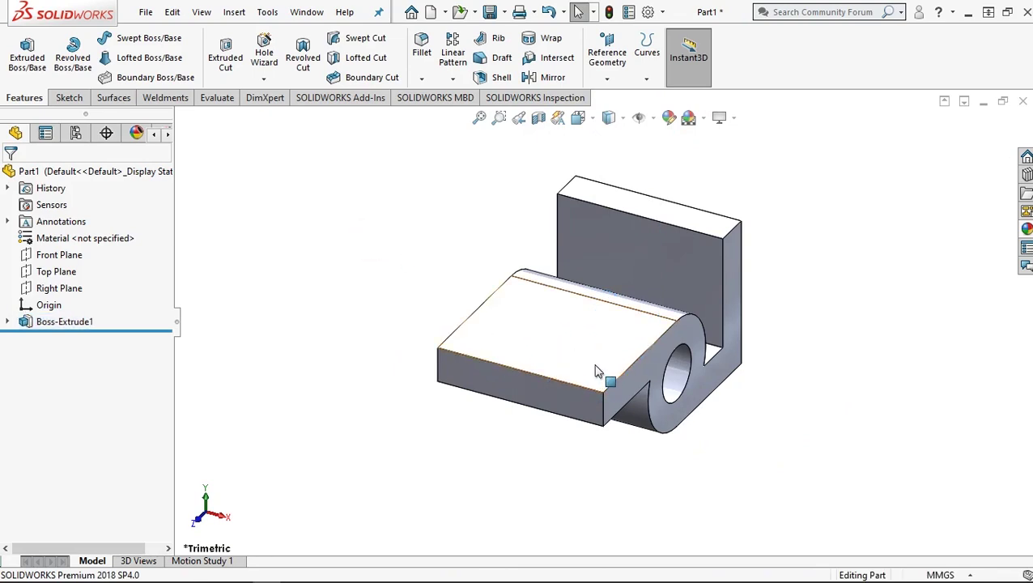
click(573, 332)
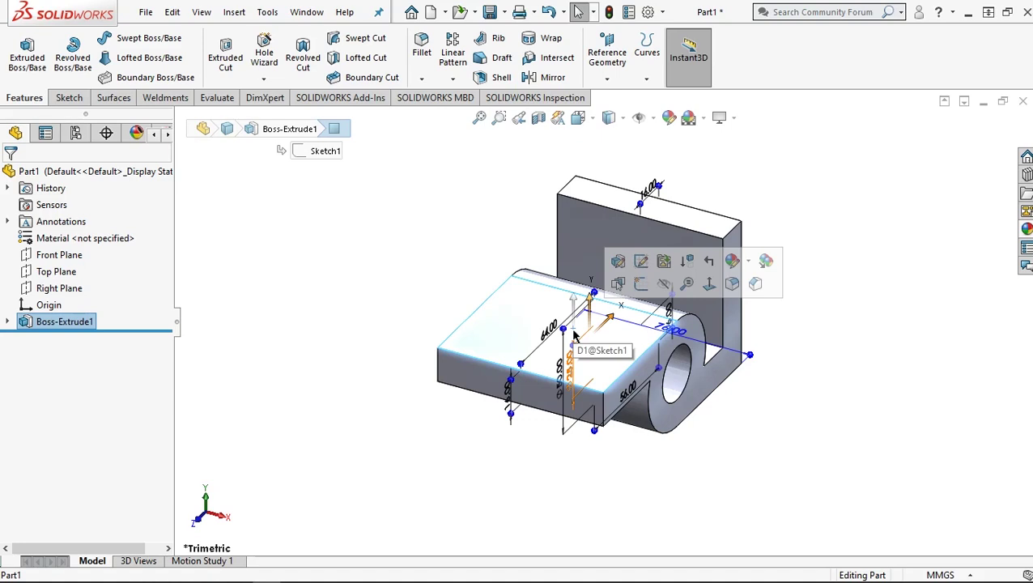
click(712, 284)
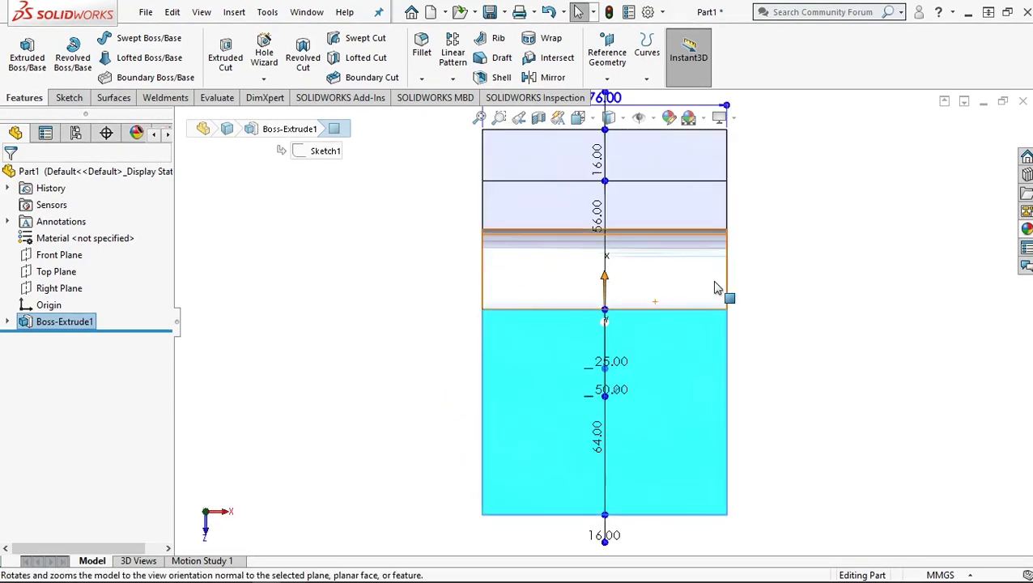
click(71, 97)
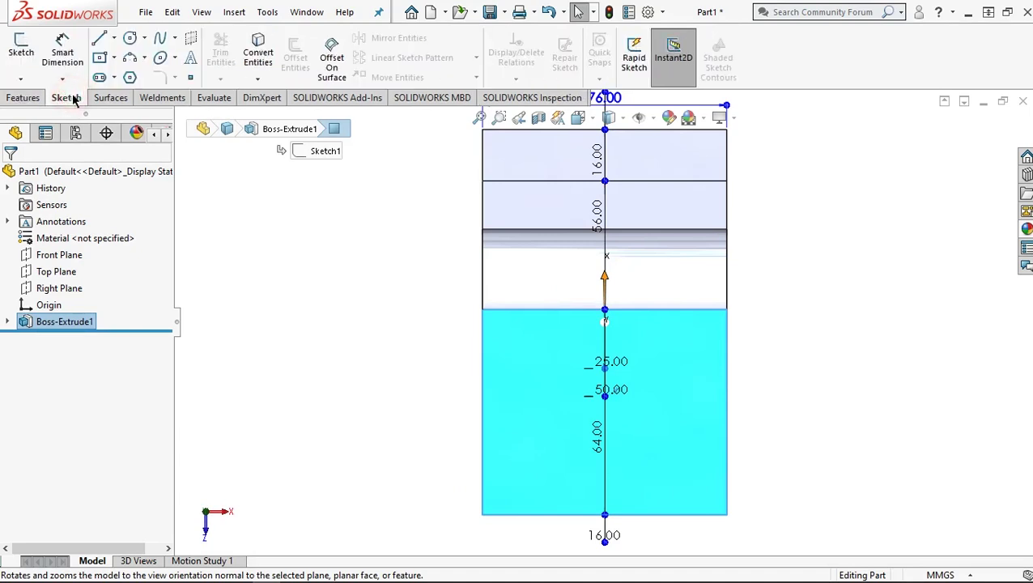
Draw a vertical centerline up from the midpoint of the top face's bottom edge.
click(114, 39)
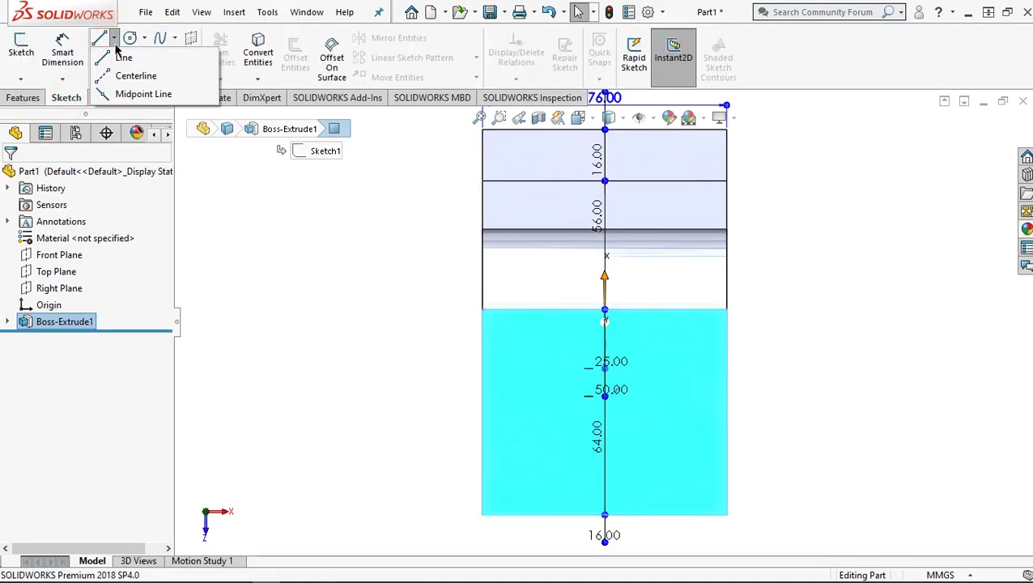
click(121, 57)
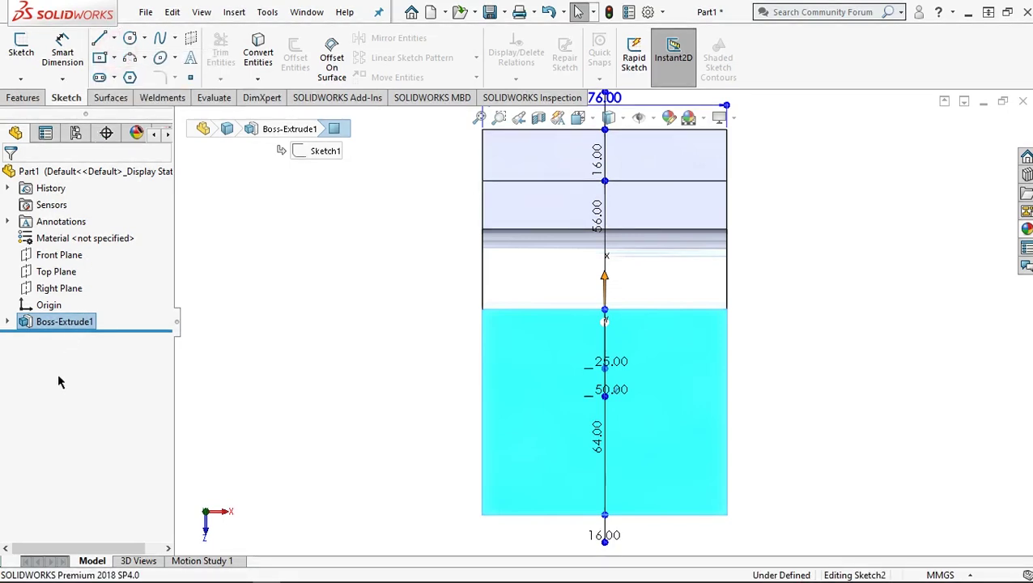
click(33, 347)
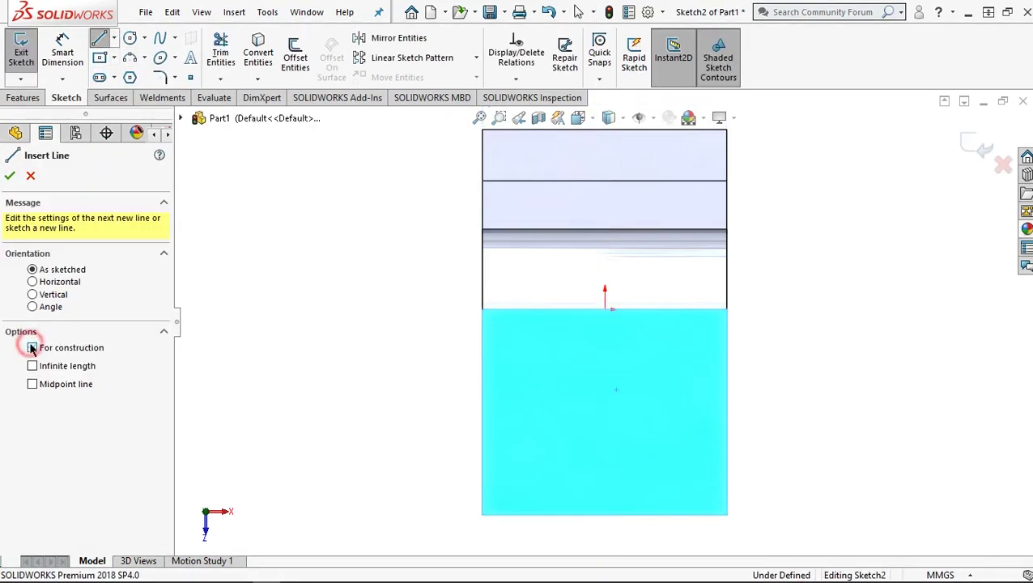
click(603, 515)
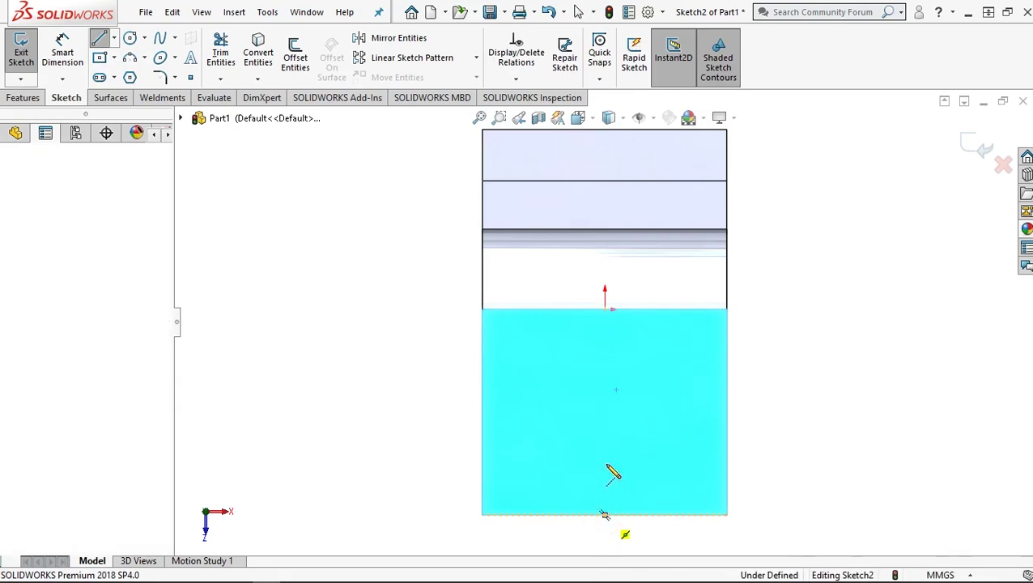
click(605, 408)
right_click(628, 388)
click(664, 403)
key(Escape)
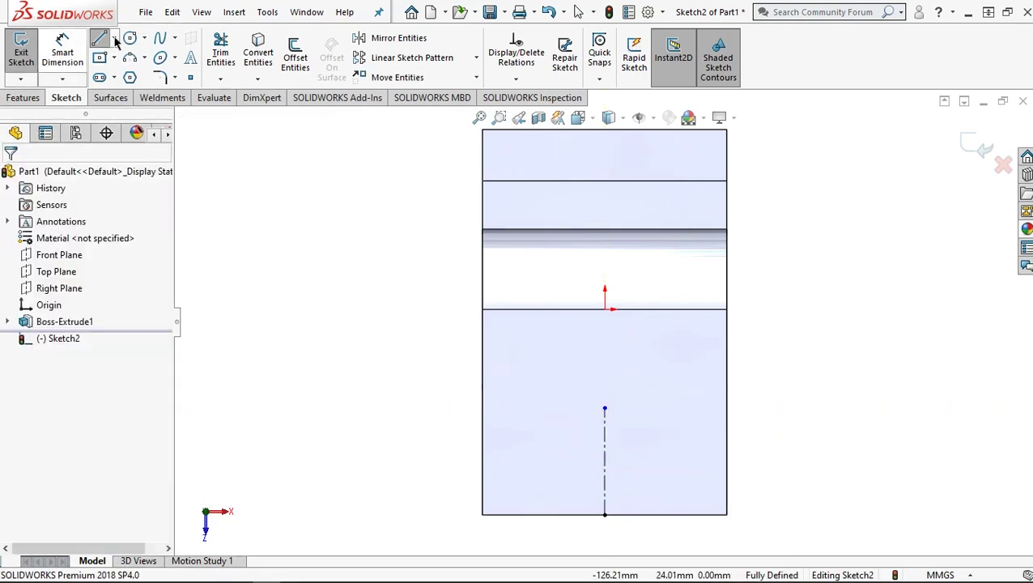
click(131, 38)
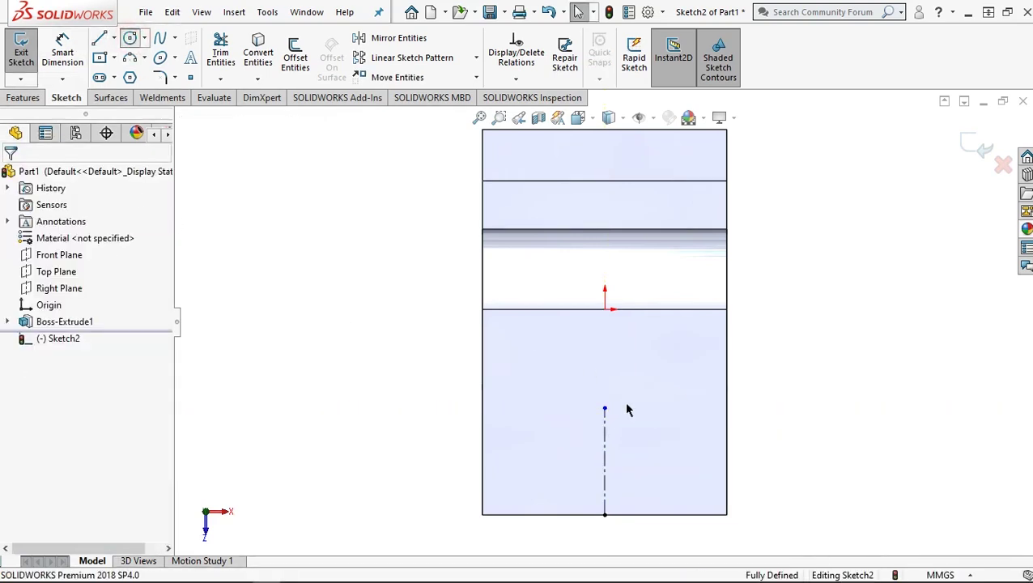
Draw a circle left of the centerline near the bottom edge and give it a 12 mm diameter.
click(535, 462)
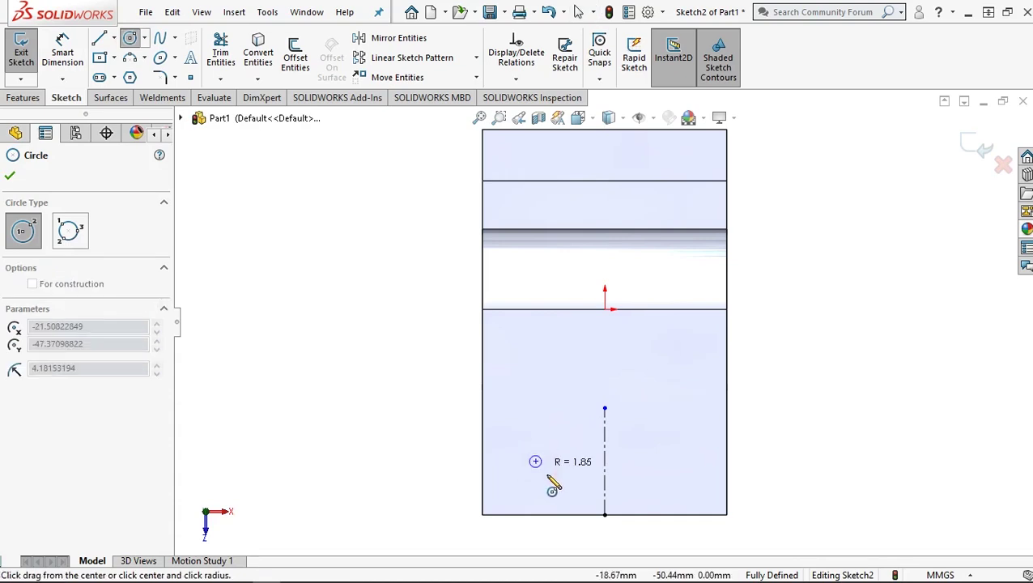
click(554, 479)
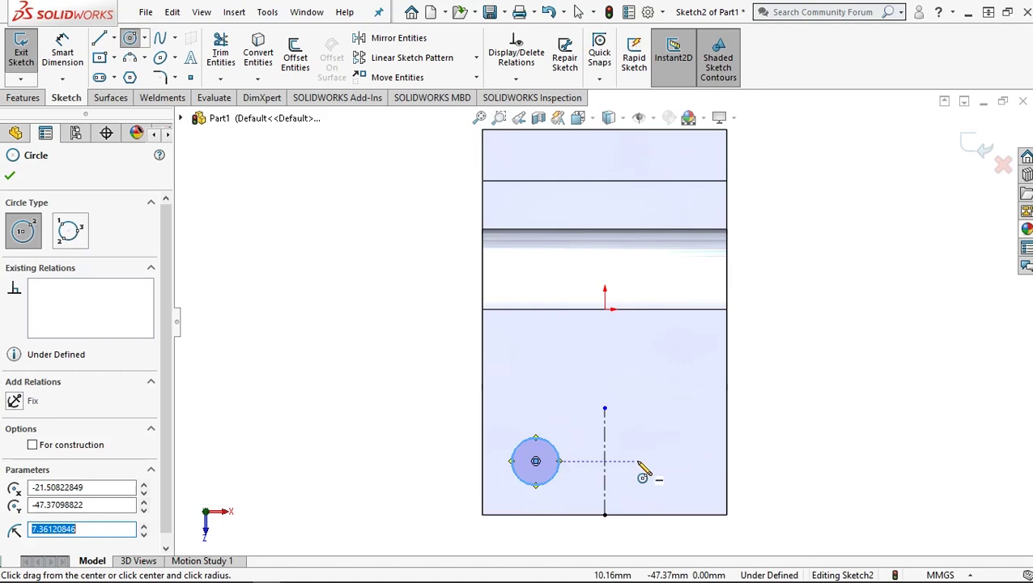
click(62, 50)
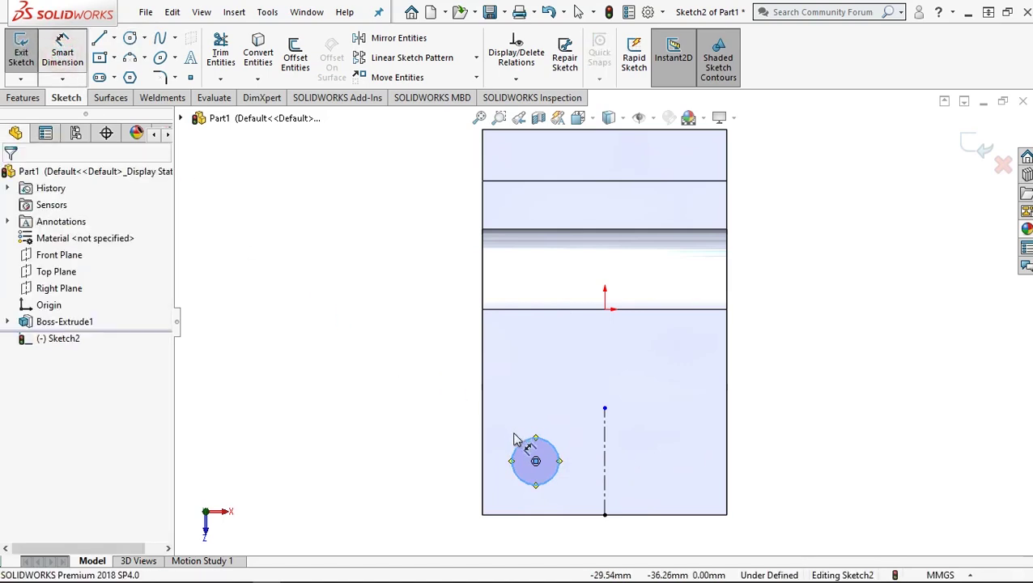
click(459, 461)
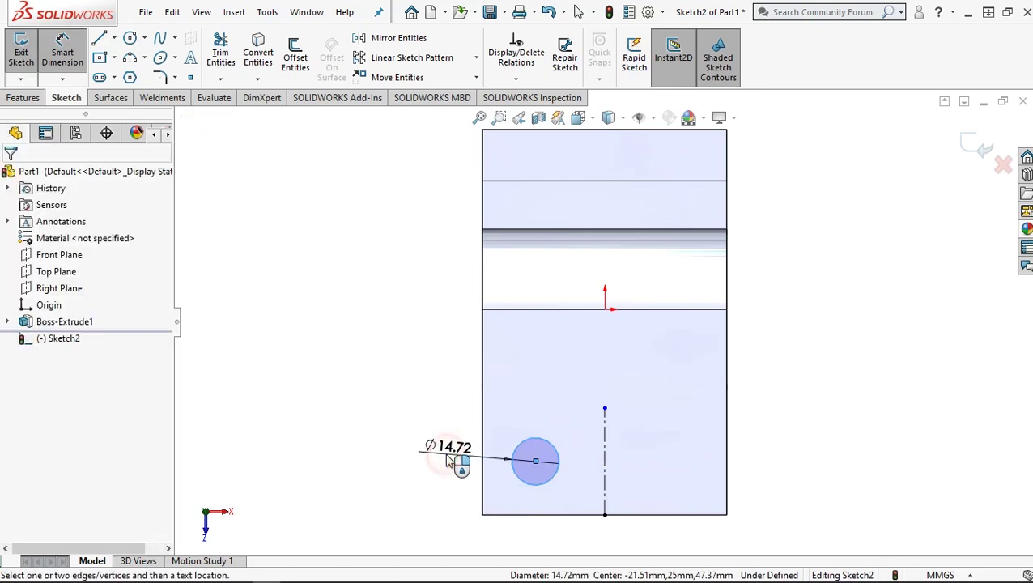
click(450, 460)
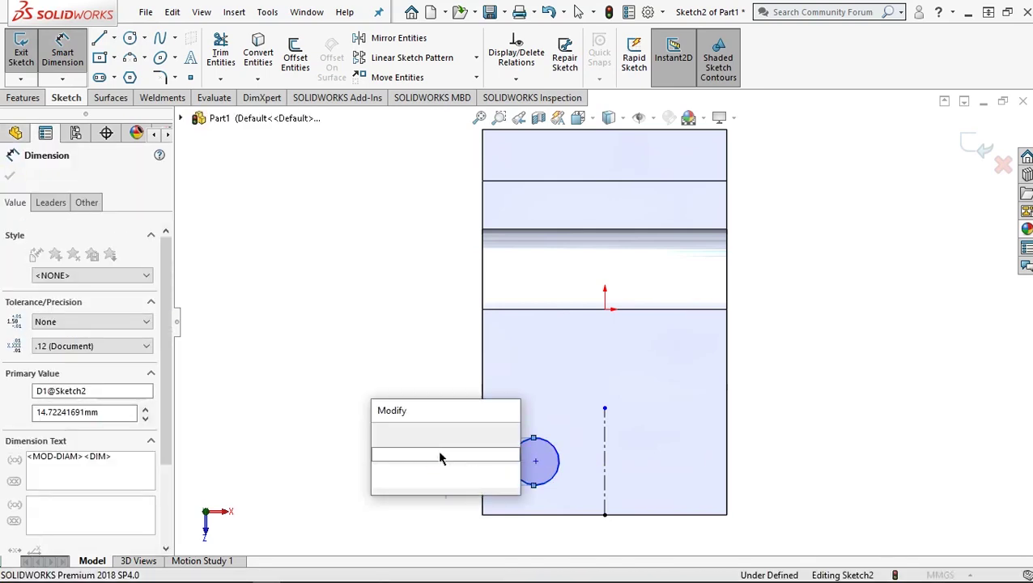
text(12)
click(382, 435)
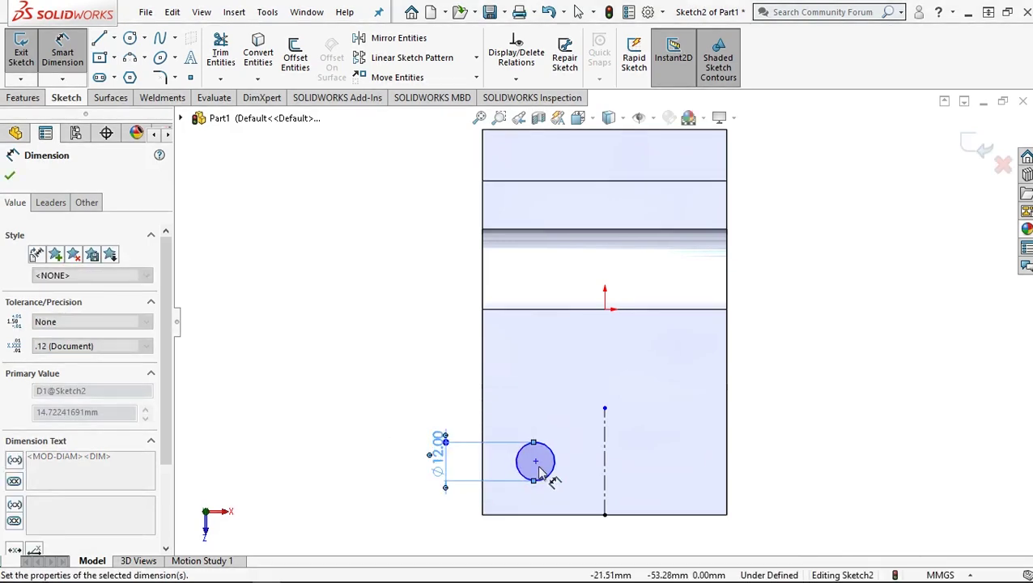
click(544, 522)
Dimension the circle's centre 16 mm above the bottom edge.
click(543, 514)
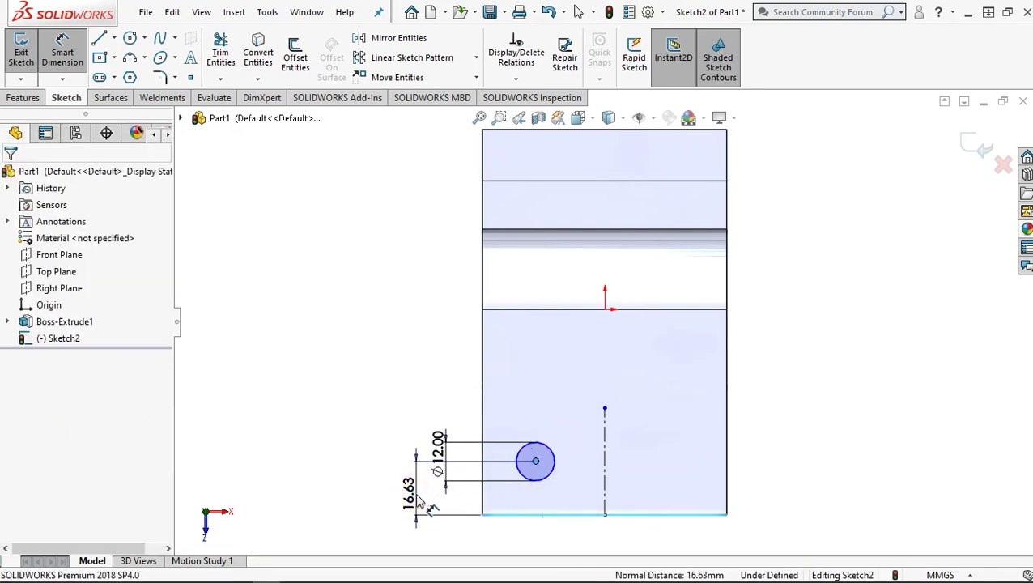
click(419, 500)
text(16)
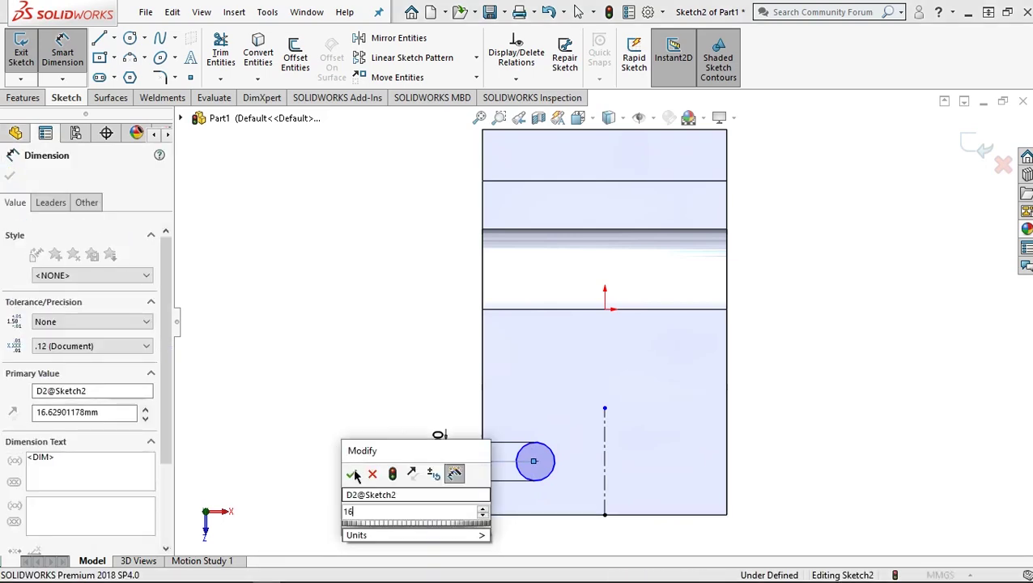
click(350, 471)
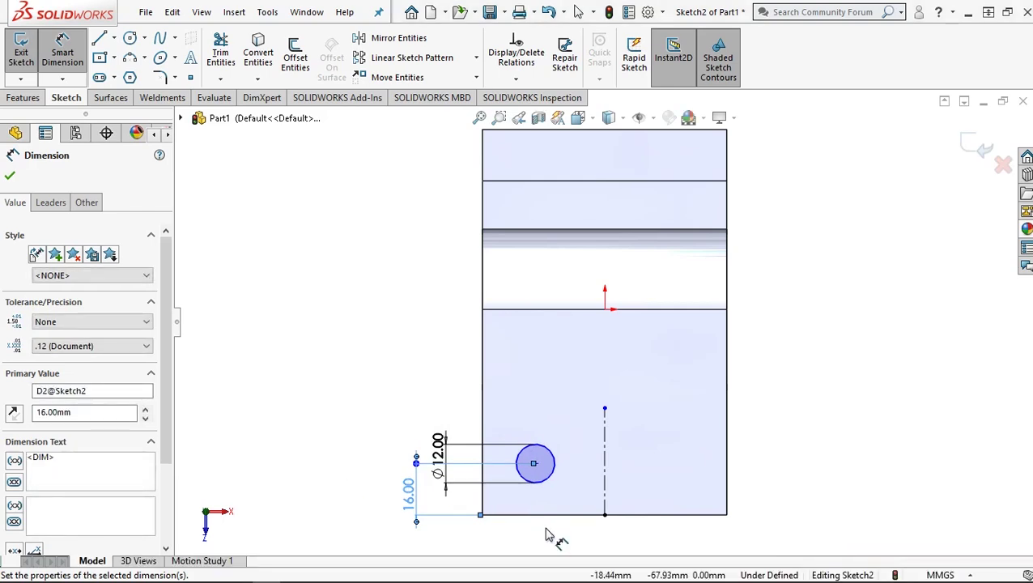
scroll(555, 534, down, 1)
scroll(574, 486, down, 1)
scroll(574, 478, down, 1)
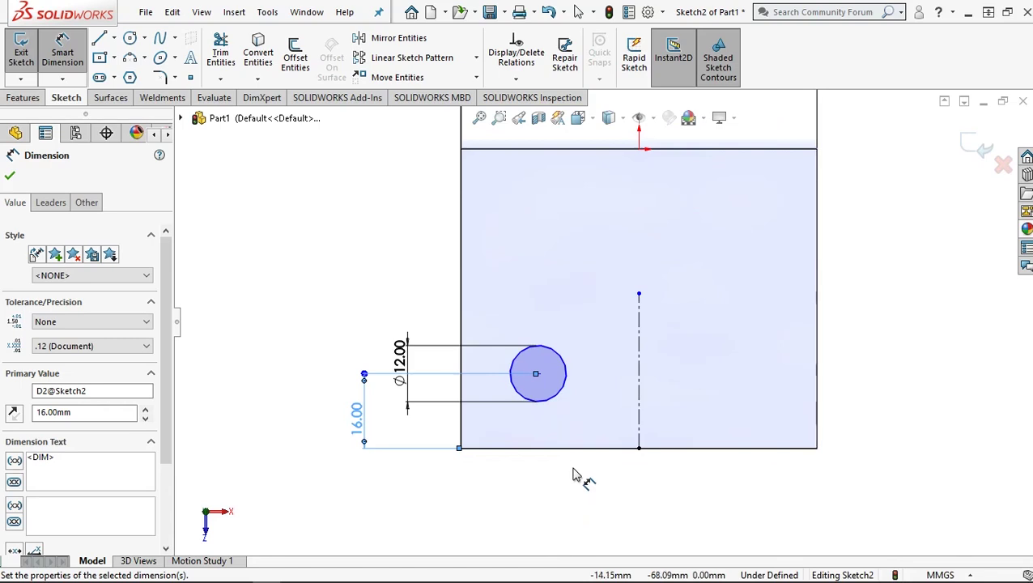
Dimension the centre's offset from the centerline as 76/2, then change it to 22 mm.
click(536, 374)
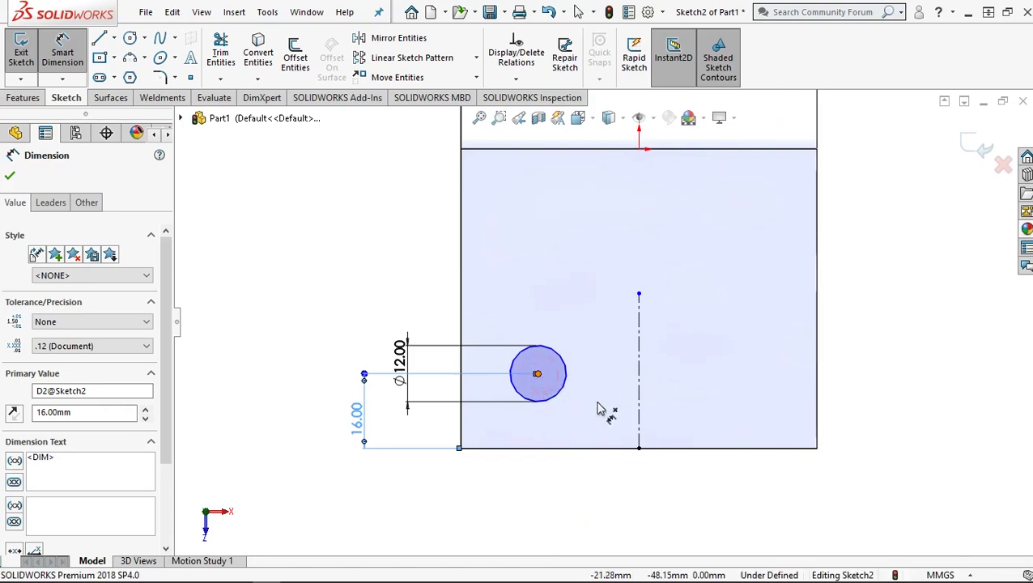
click(640, 378)
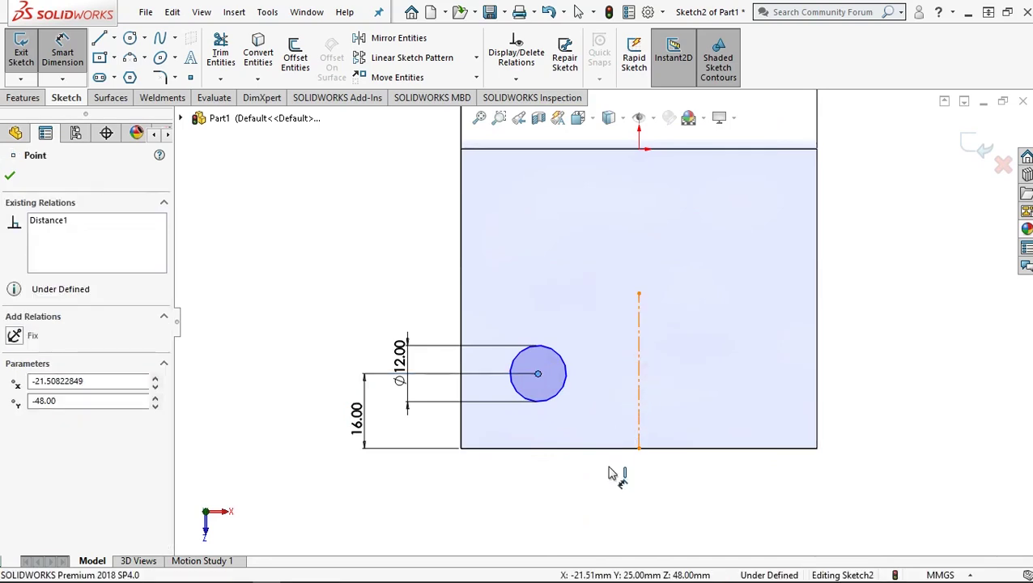
click(603, 508)
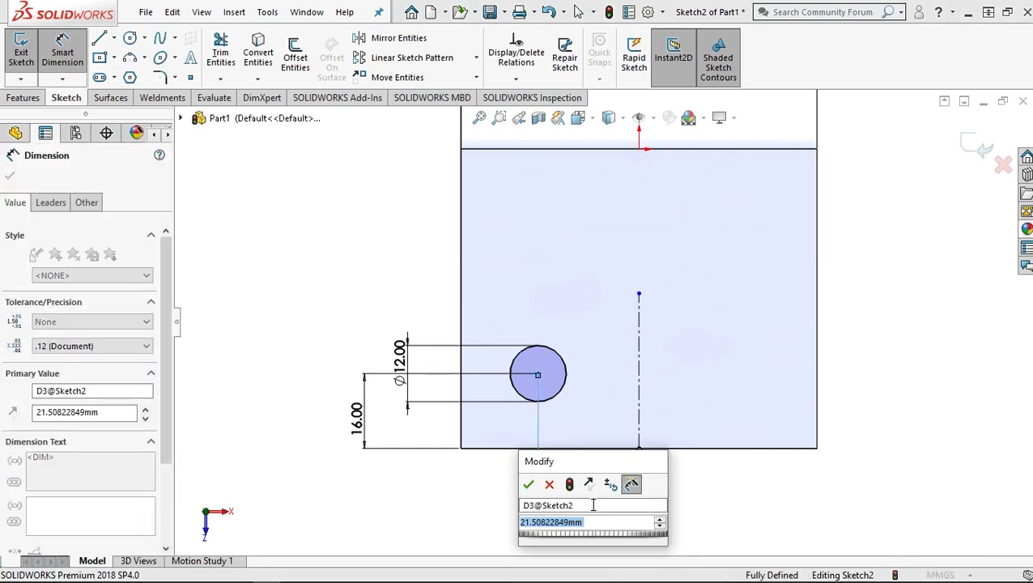
text(76/)
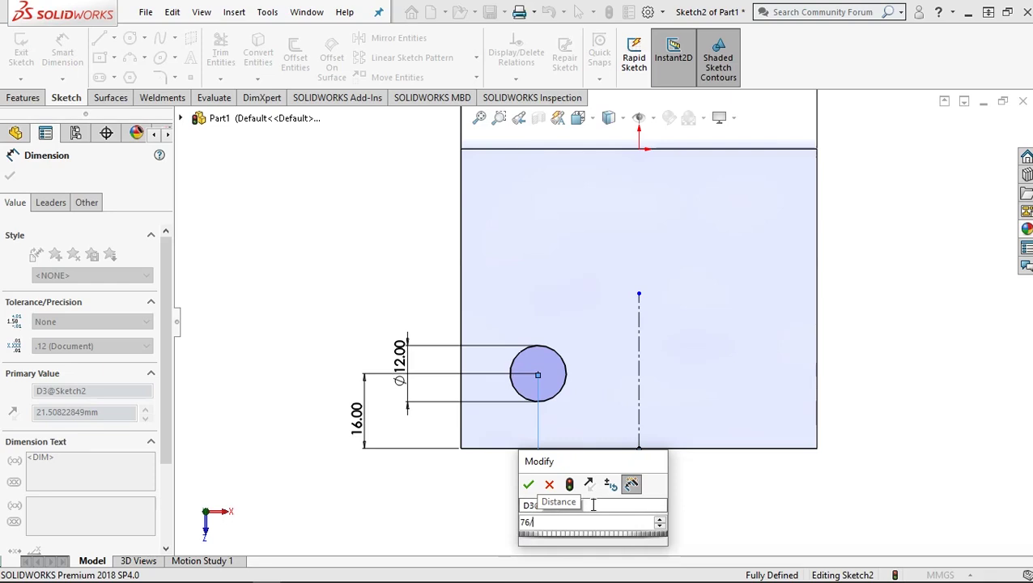
text(2)
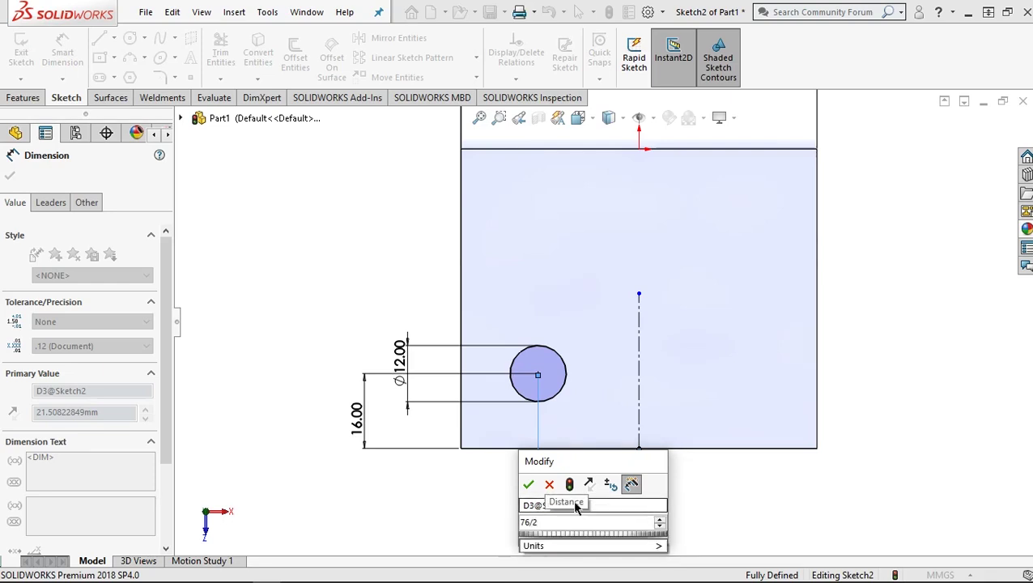
click(528, 484)
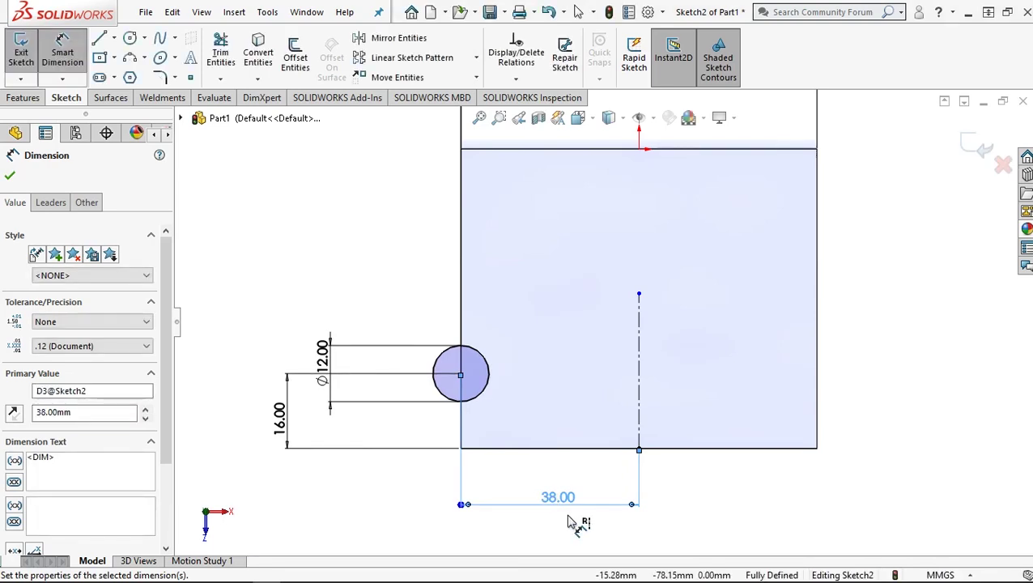
scroll(569, 522, down, 1)
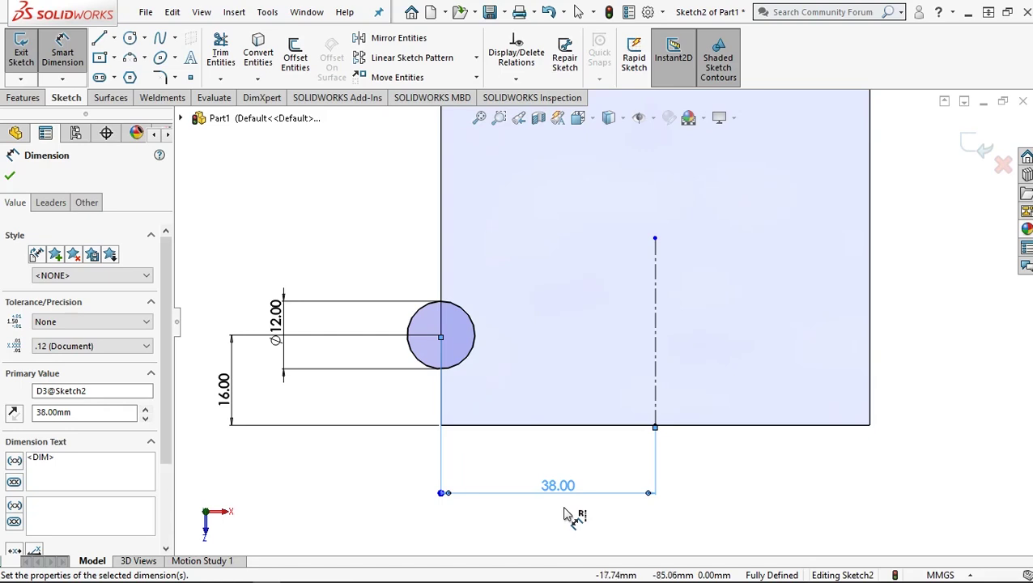
scroll(567, 516, up, 1)
scroll(567, 515, up, 1)
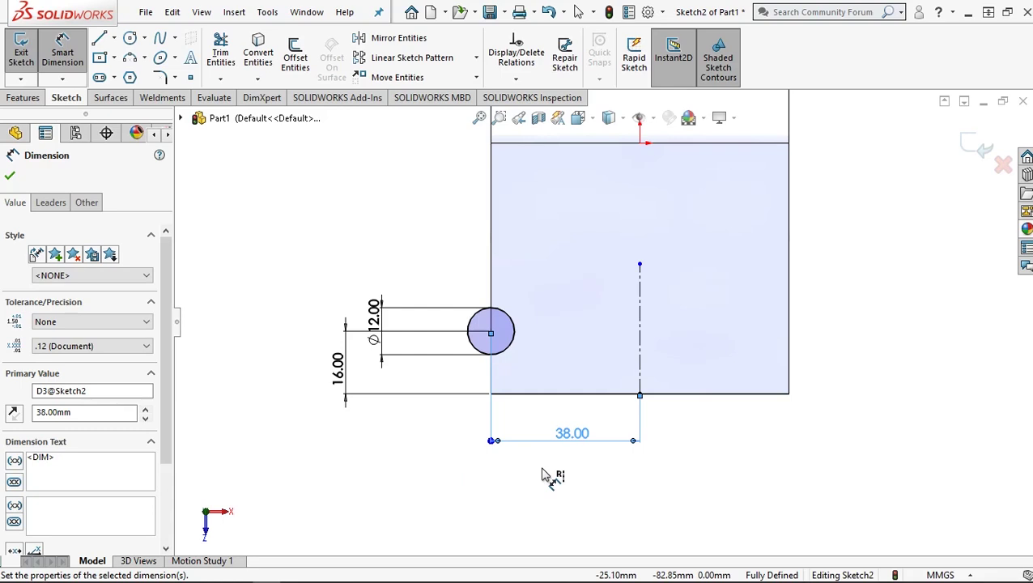
double_click(577, 434)
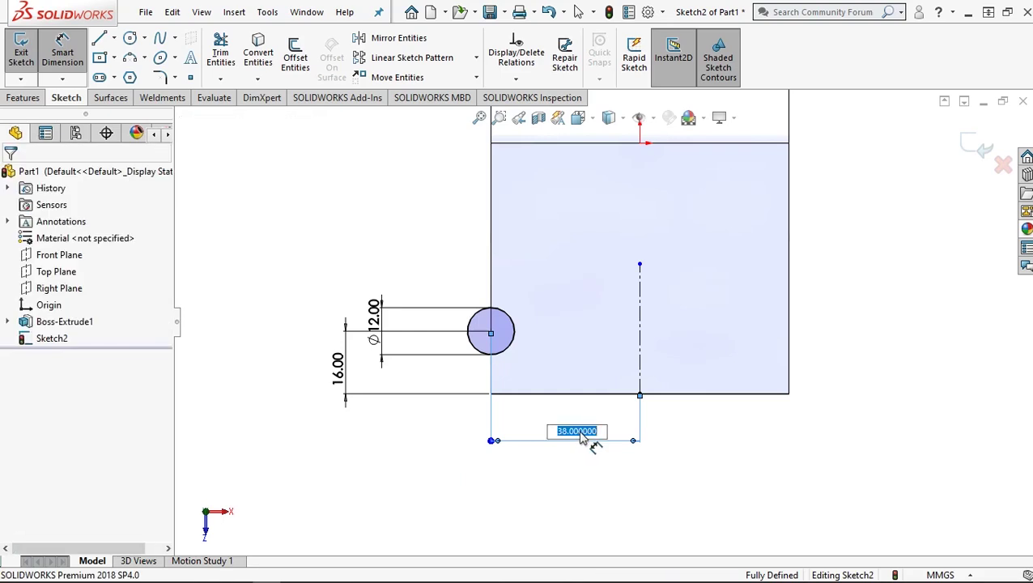
text(22)
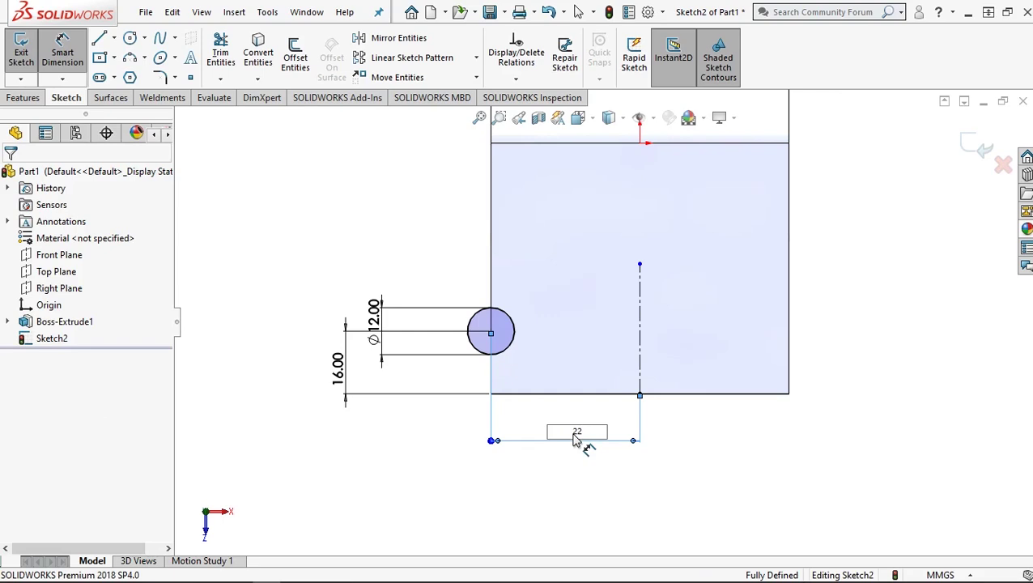
key(Return)
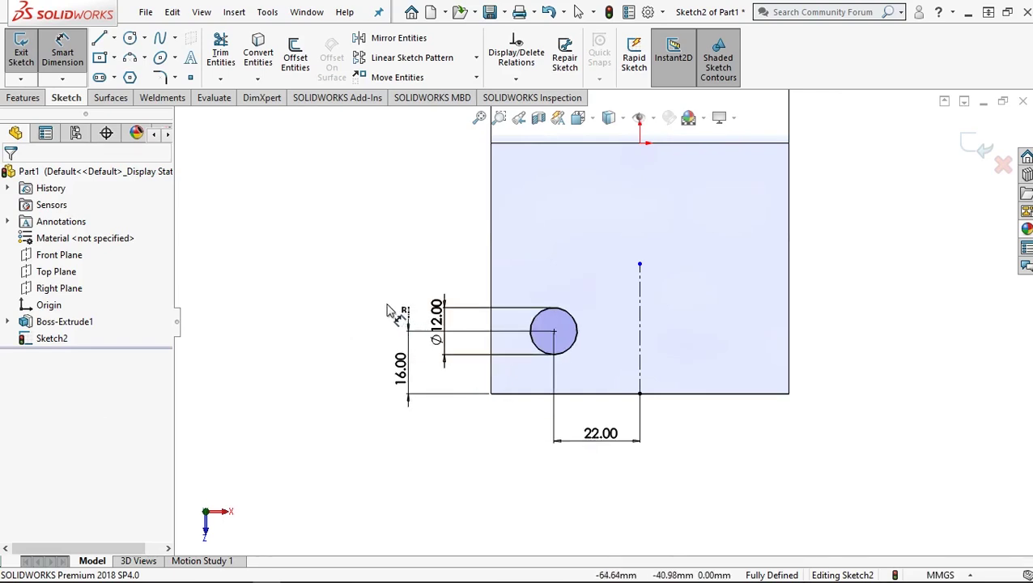
Mirror the Ø12 mm circle across the vertical centerline to the right side.
click(419, 38)
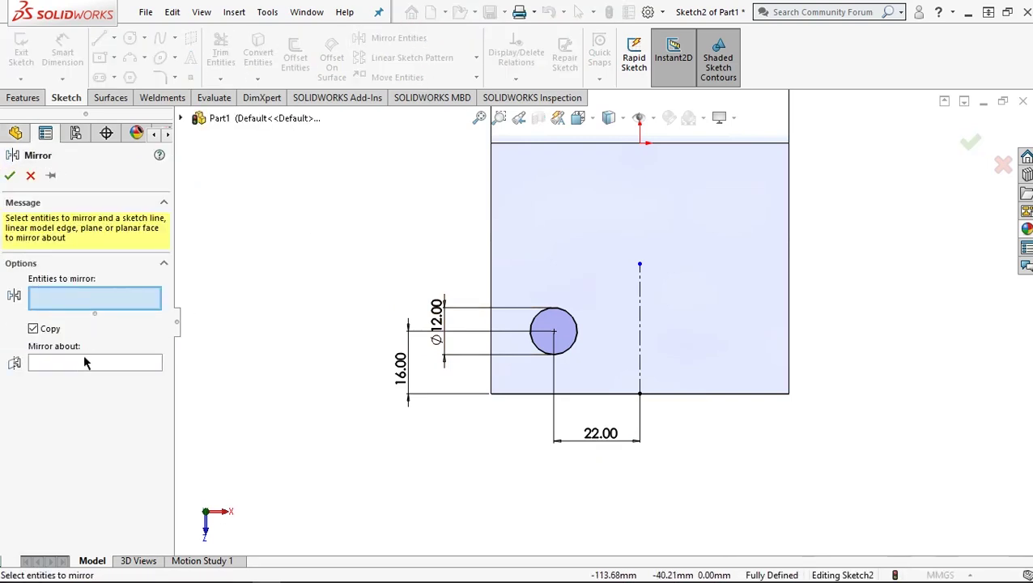
click(85, 362)
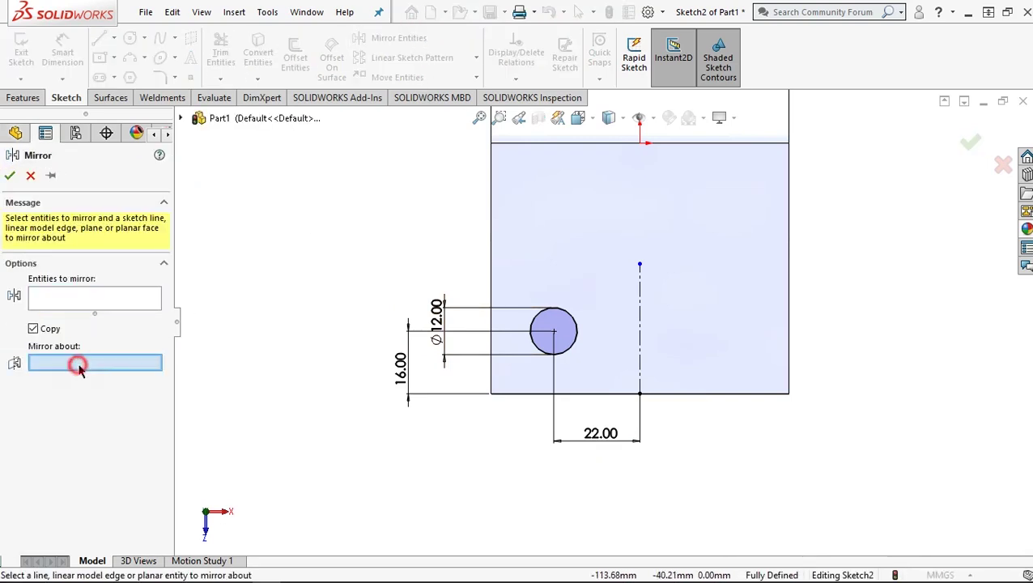
click(641, 332)
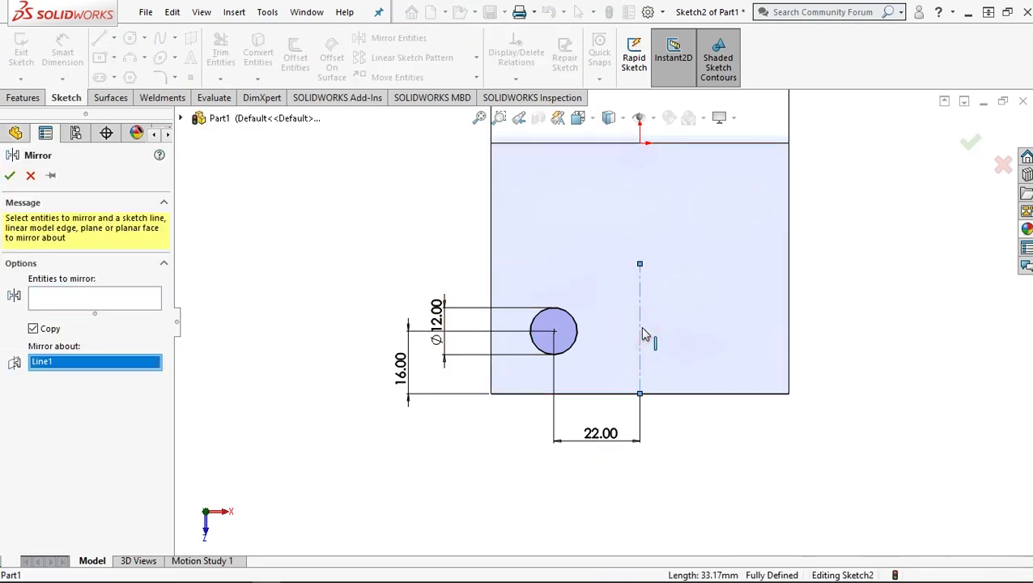
click(103, 297)
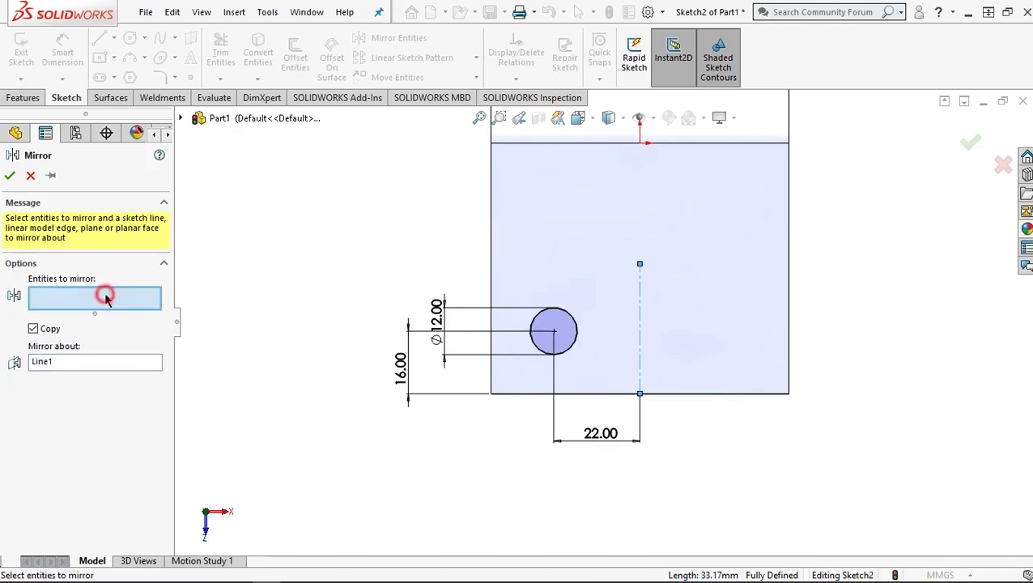
click(576, 333)
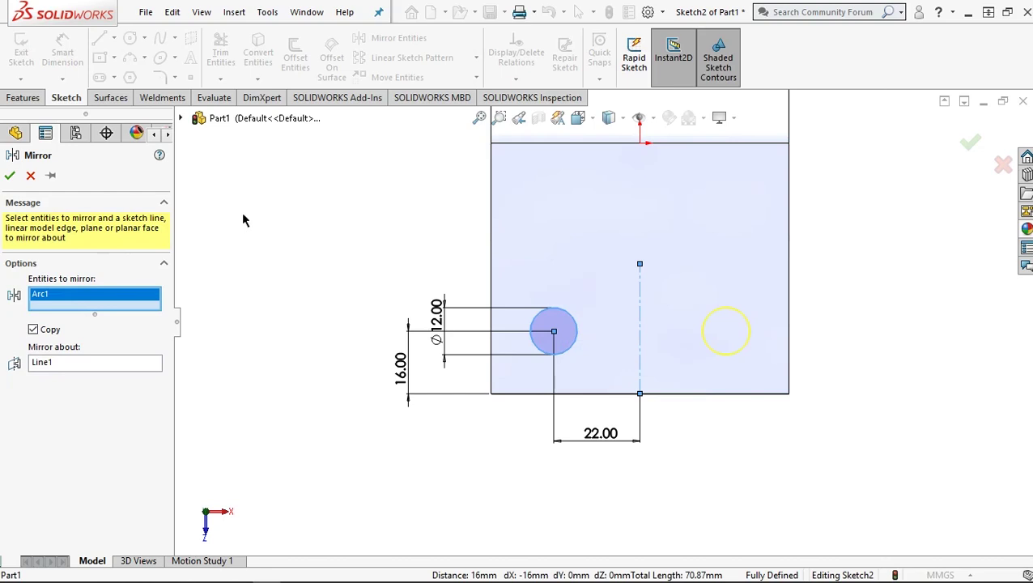
click(10, 176)
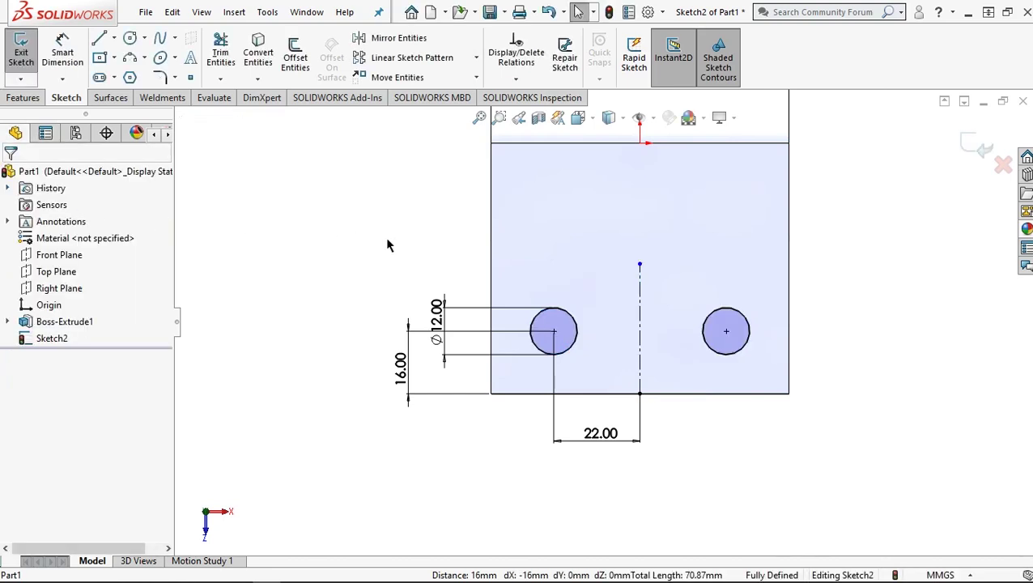
Extrude-cut both circles Through All to make two holes in the flange.
click(23, 97)
click(227, 57)
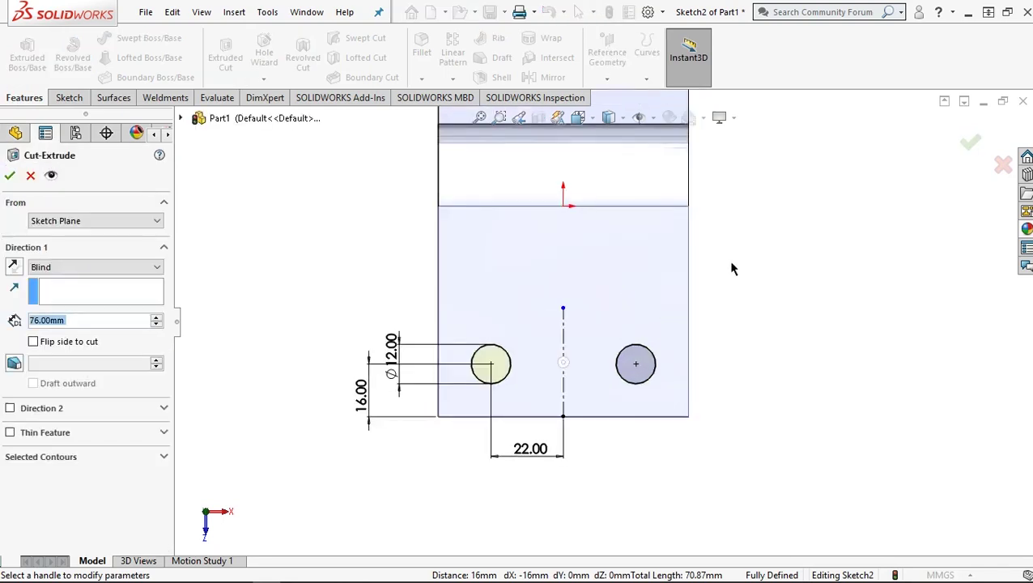
click(115, 267)
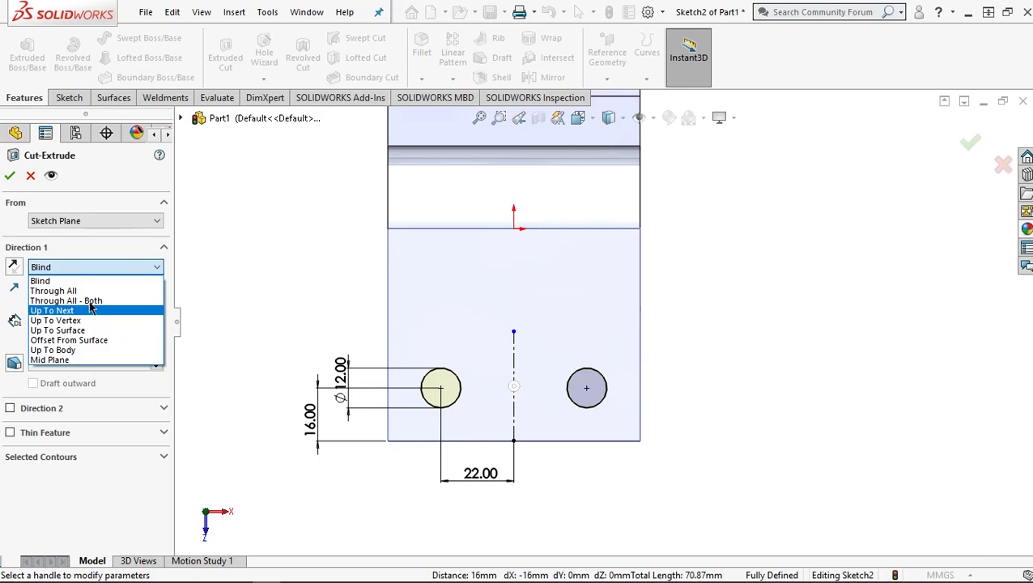
click(91, 291)
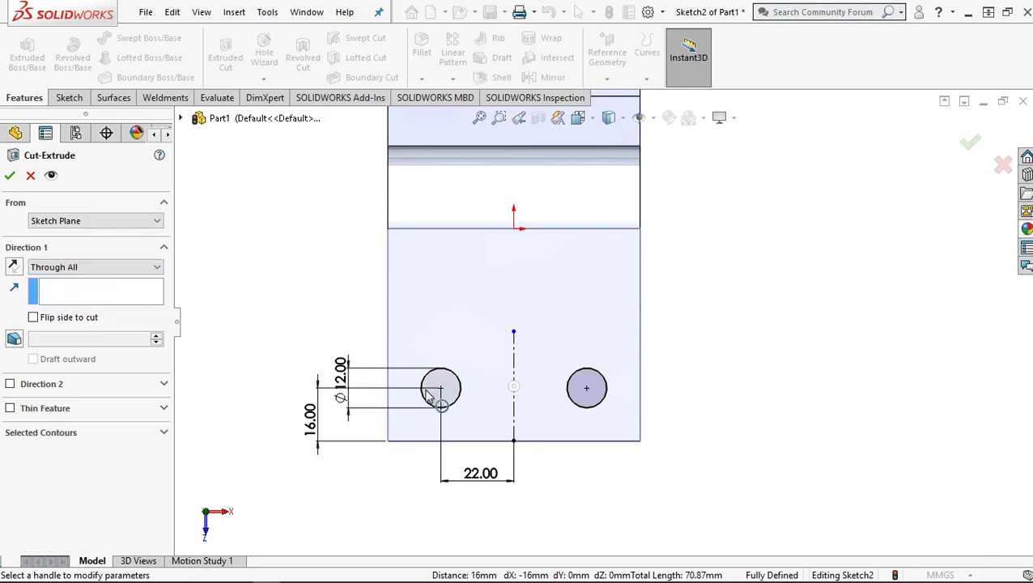
middle_drag(421, 385, 390, 318)
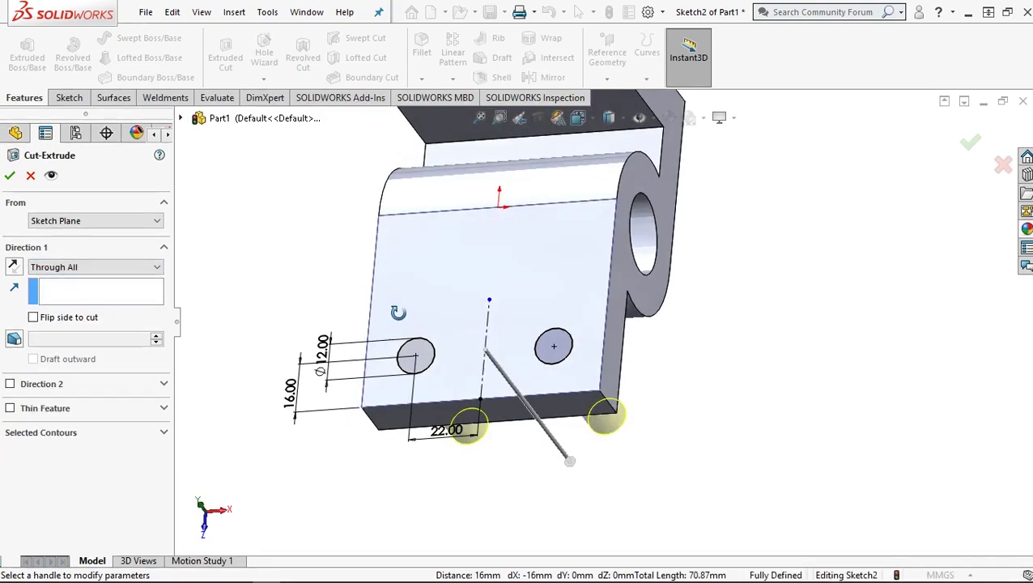
click(11, 176)
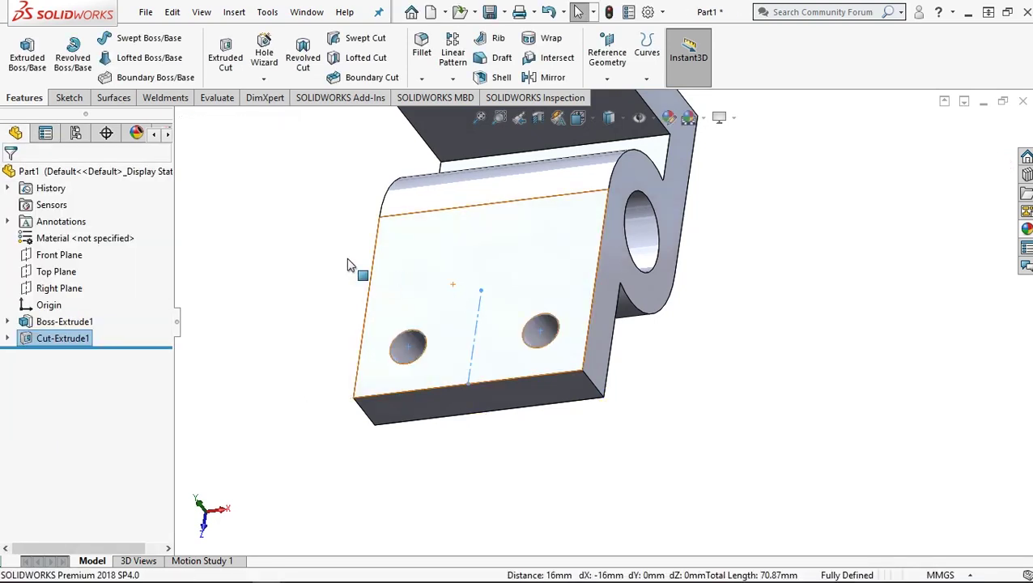
middle_drag(350, 266, 395, 239)
mouse_move(595, 270)
middle_down()
mouse_move(577, 191)
mouse_move(579, 234)
middle_up()
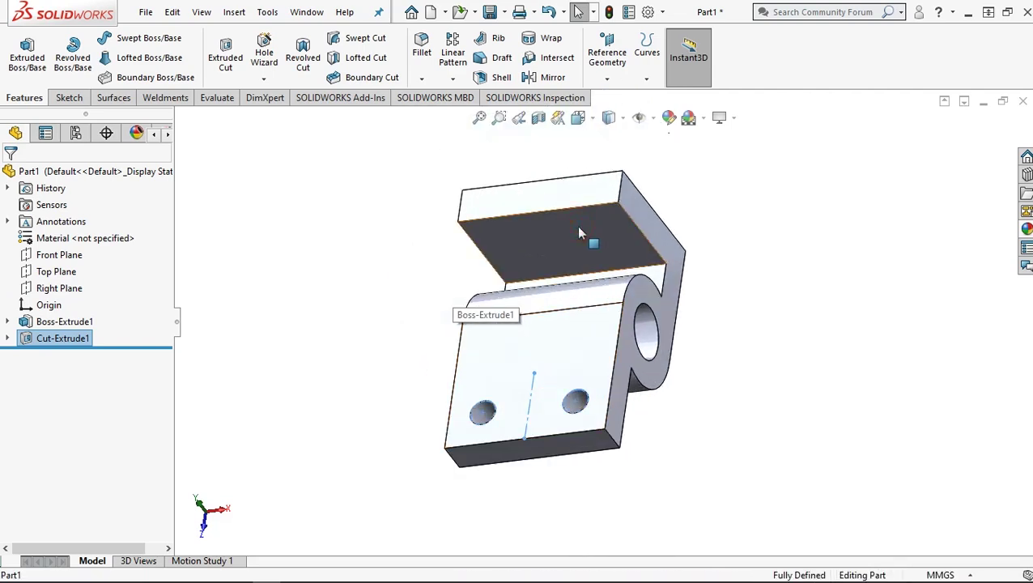
Start a line sketch on the bracket's top face, viewed normal to it and zoomed in.
click(579, 234)
click(715, 186)
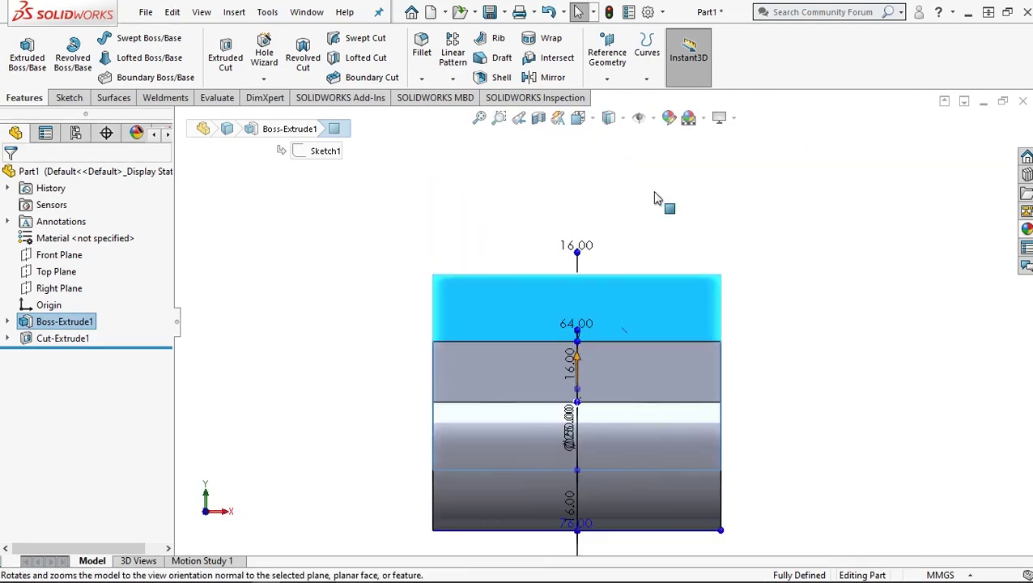
scroll(715, 285, down, 1)
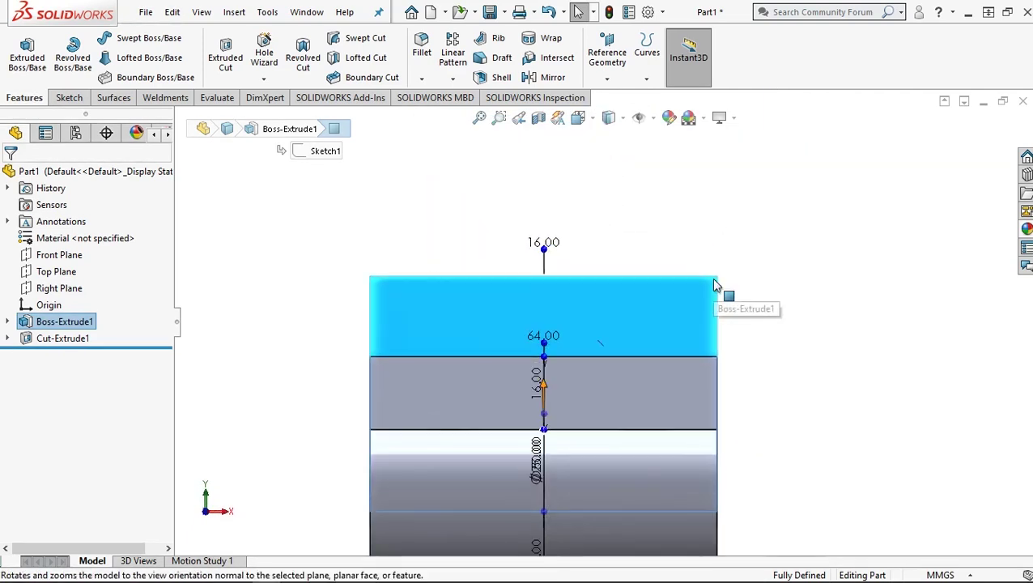
click(67, 97)
click(99, 38)
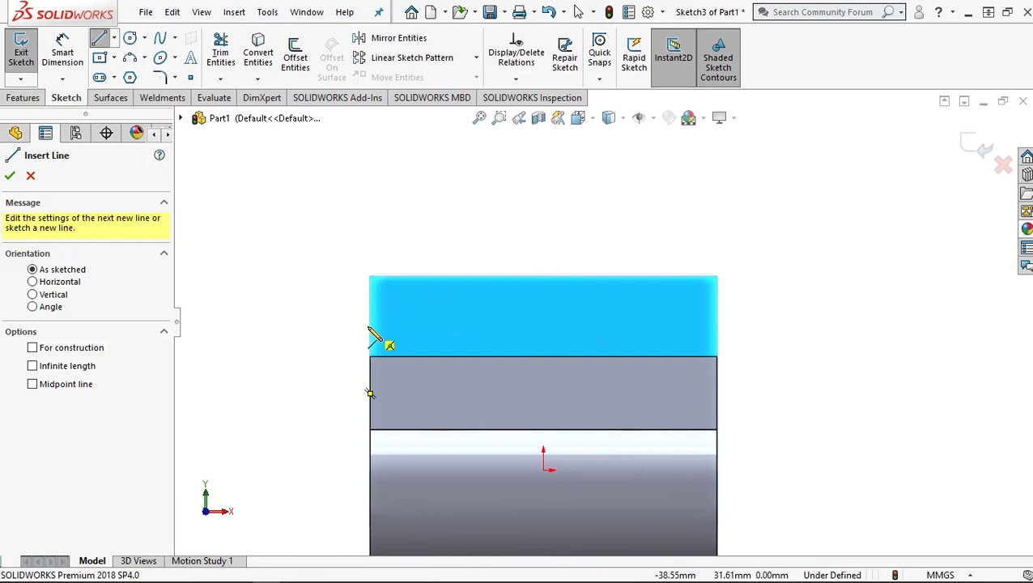
Draw a closed triangle of lines at the face's top-left corner.
click(369, 331)
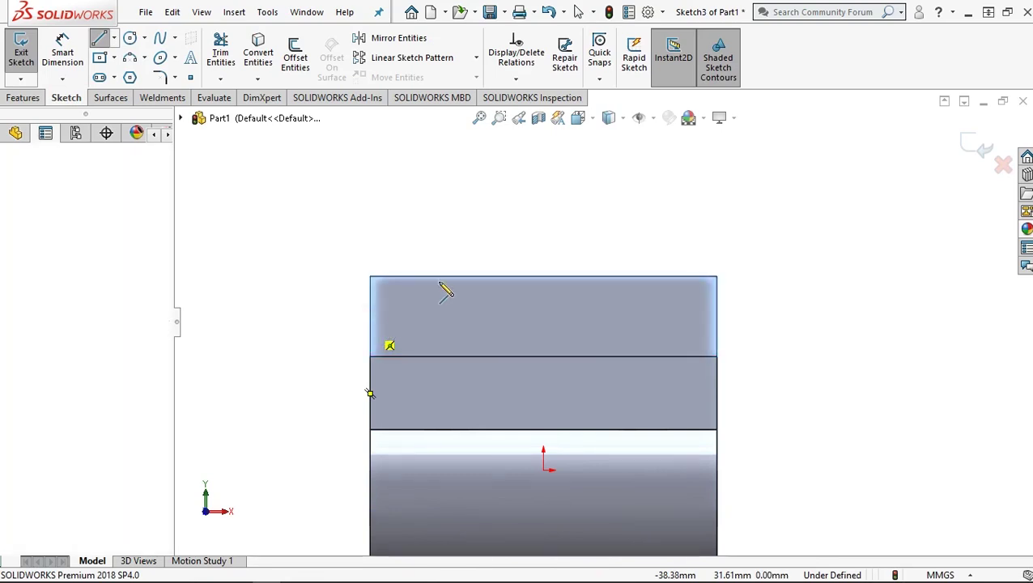
click(449, 276)
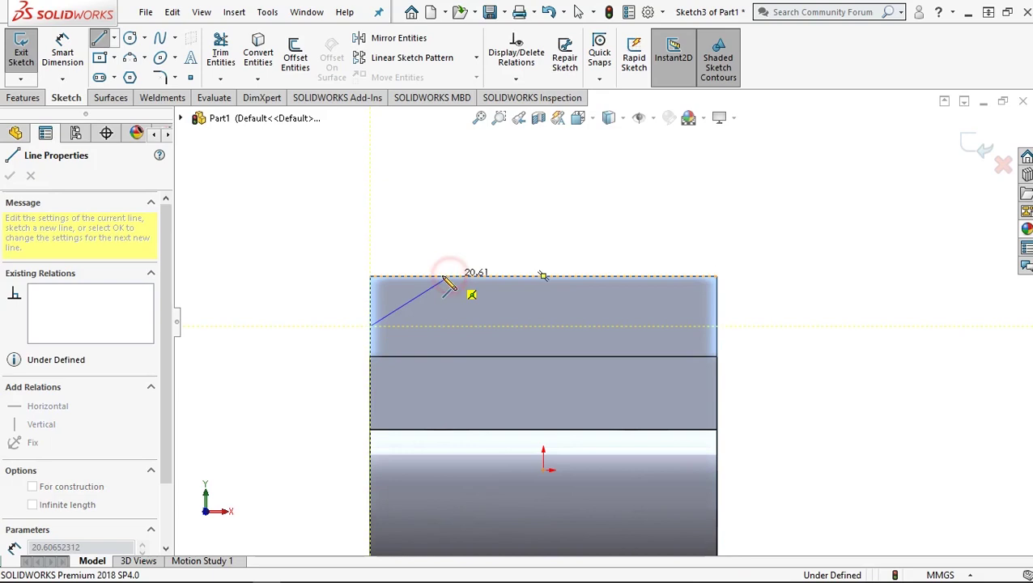
click(370, 276)
click(370, 326)
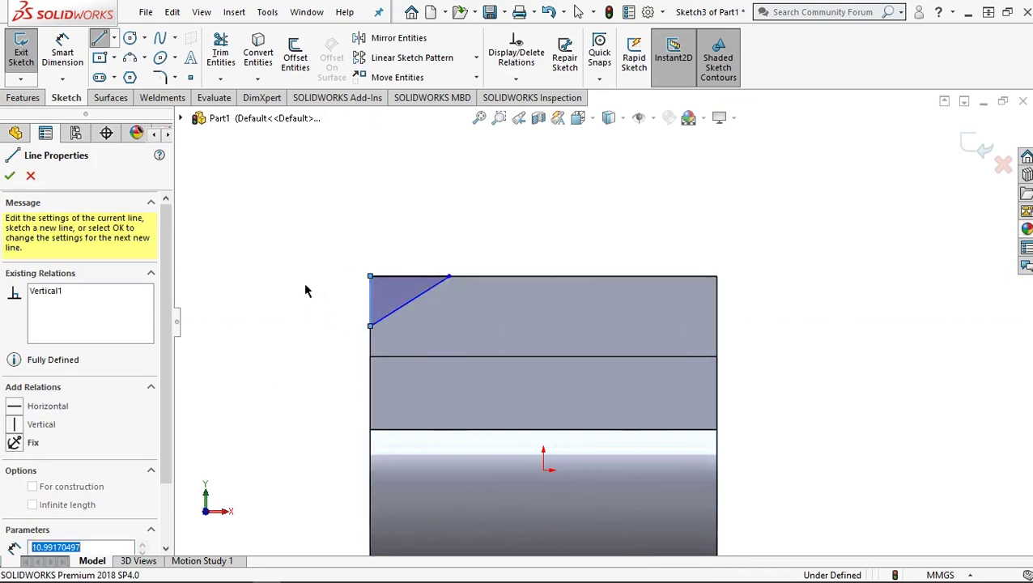
Dimension the corner triangle 13 mm tall and 13 mm wide.
click(62, 52)
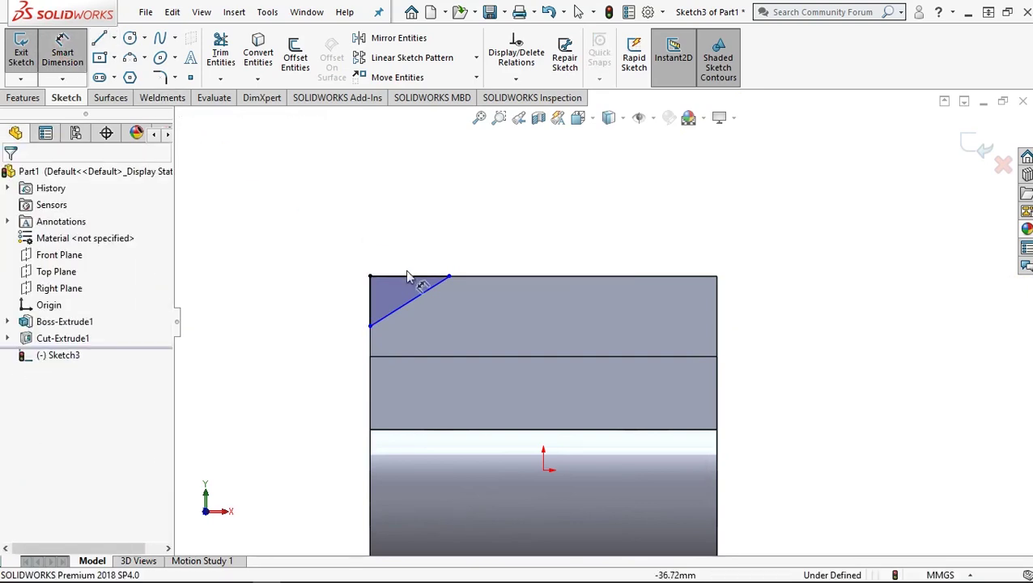
click(330, 300)
click(330, 299)
text(13)
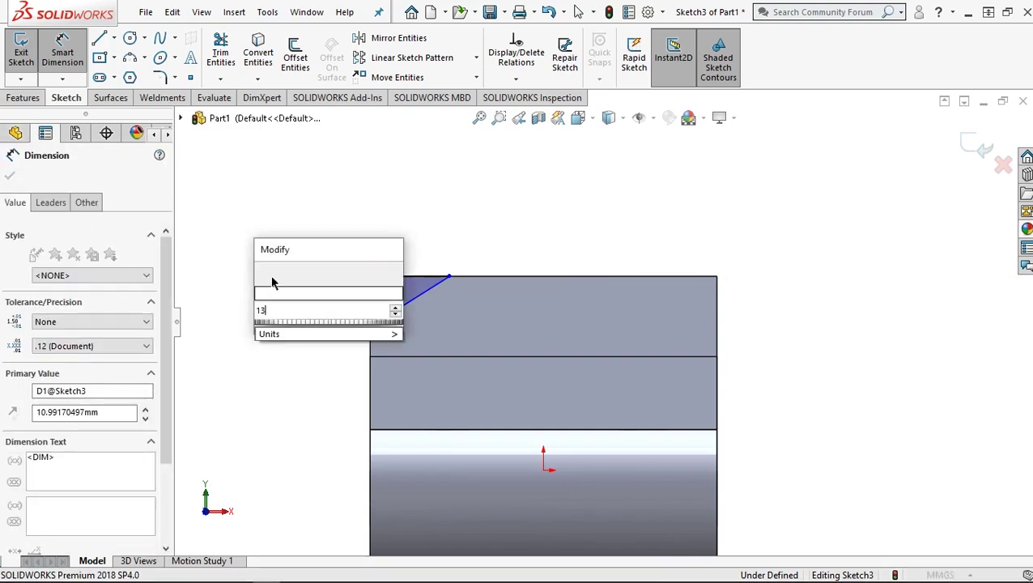
click(266, 276)
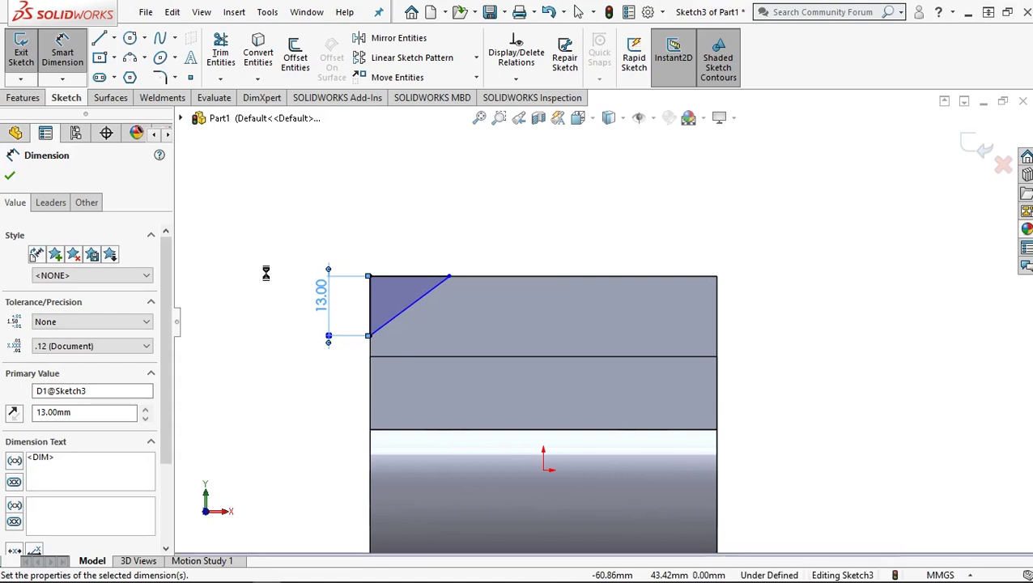
click(413, 276)
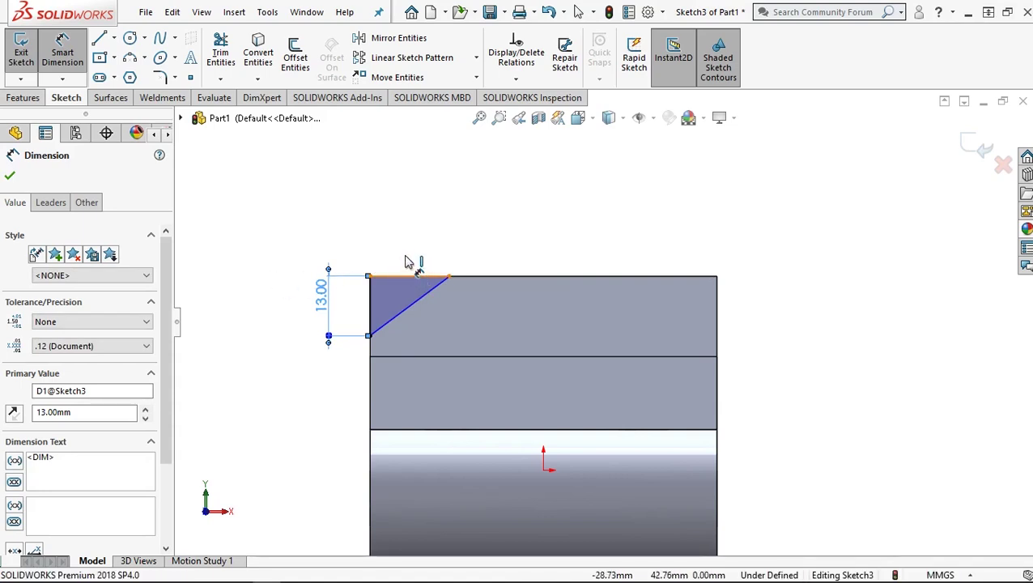
click(409, 262)
click(408, 257)
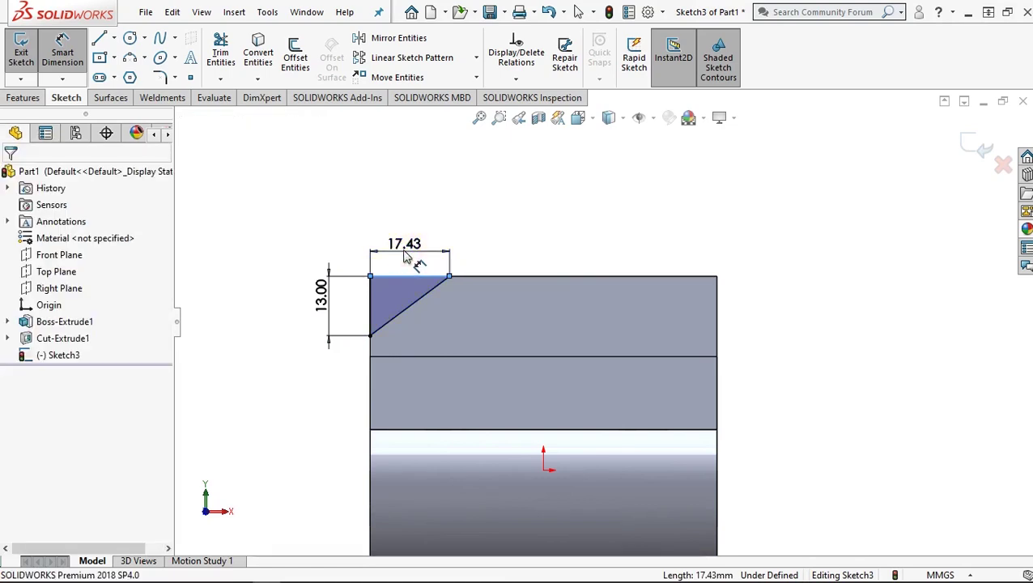
click(407, 257)
text(13)
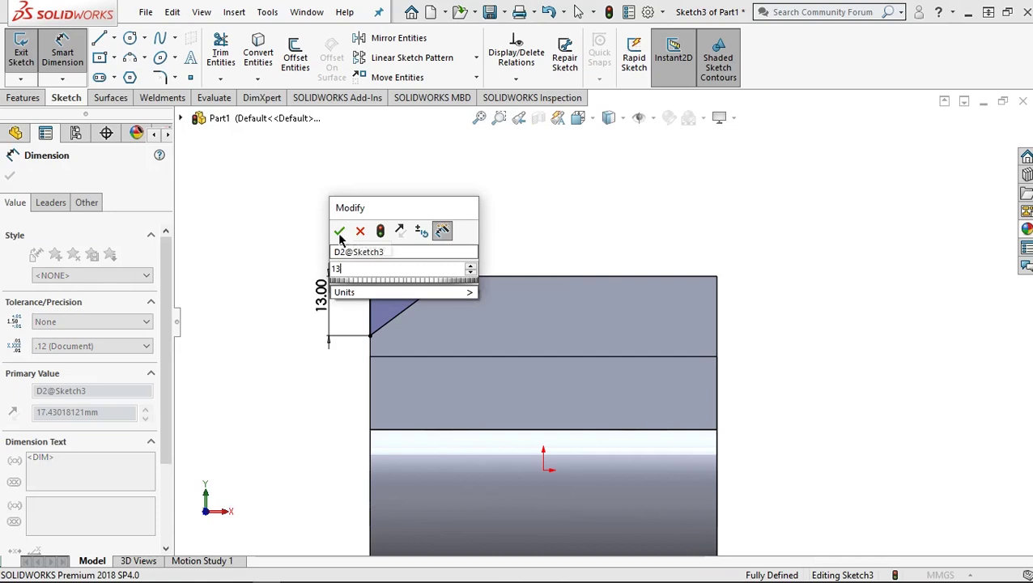
click(339, 232)
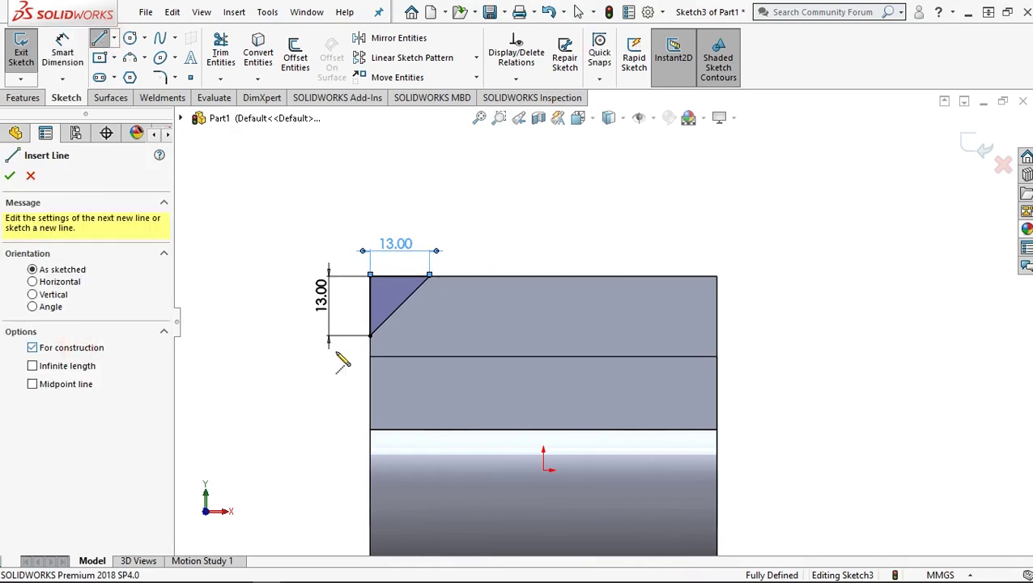
Draw a vertical construction centerline about 26 mm down from the top edge's midpoint.
click(542, 277)
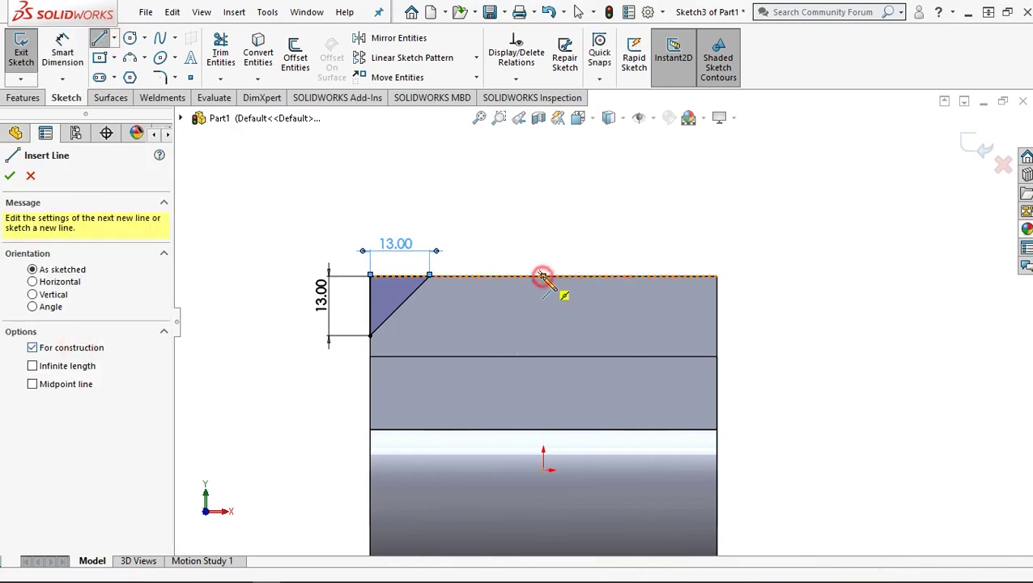
key(Escape)
click(535, 400)
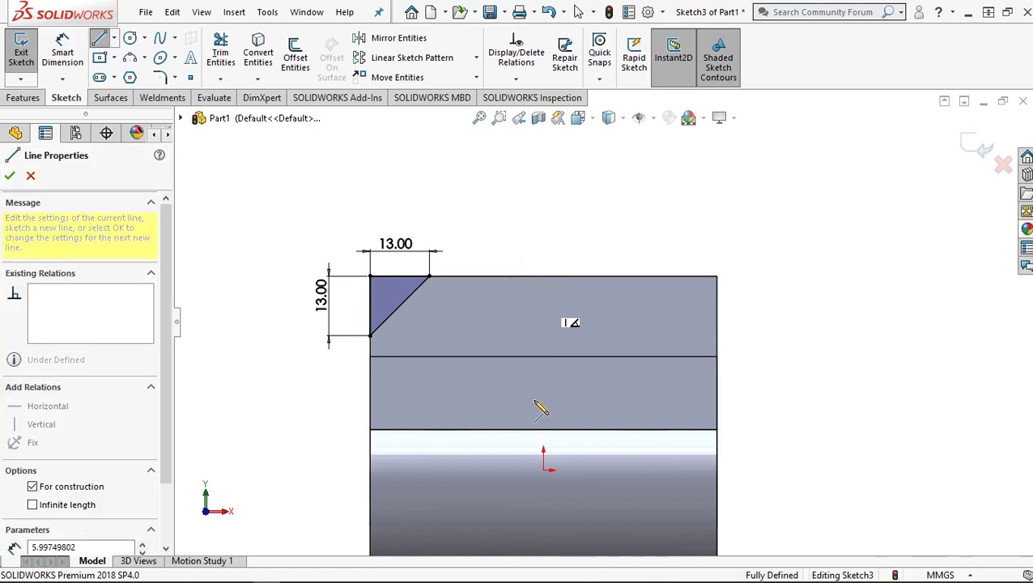
click(543, 395)
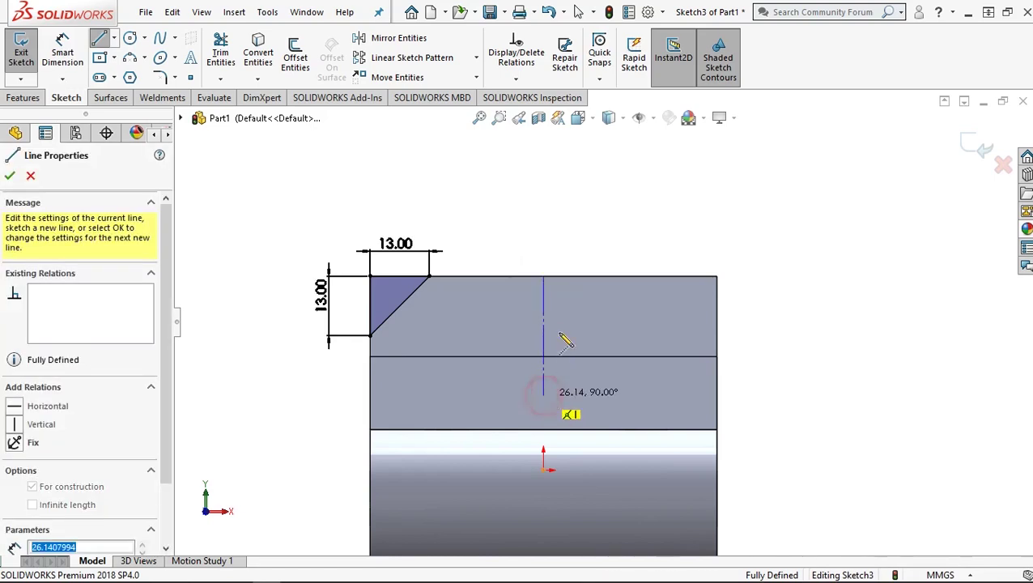
right_click(600, 258)
click(604, 254)
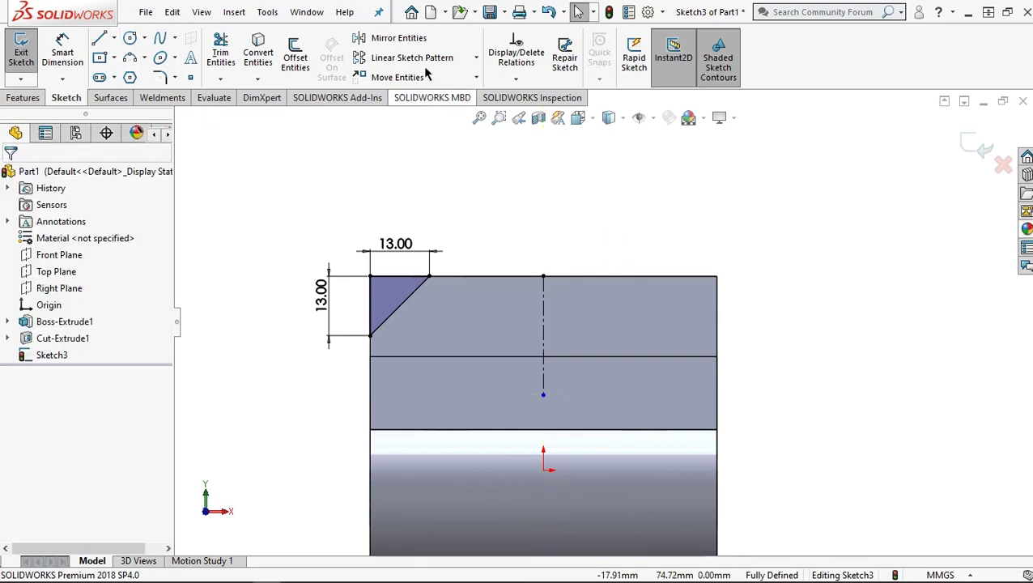
click(401, 38)
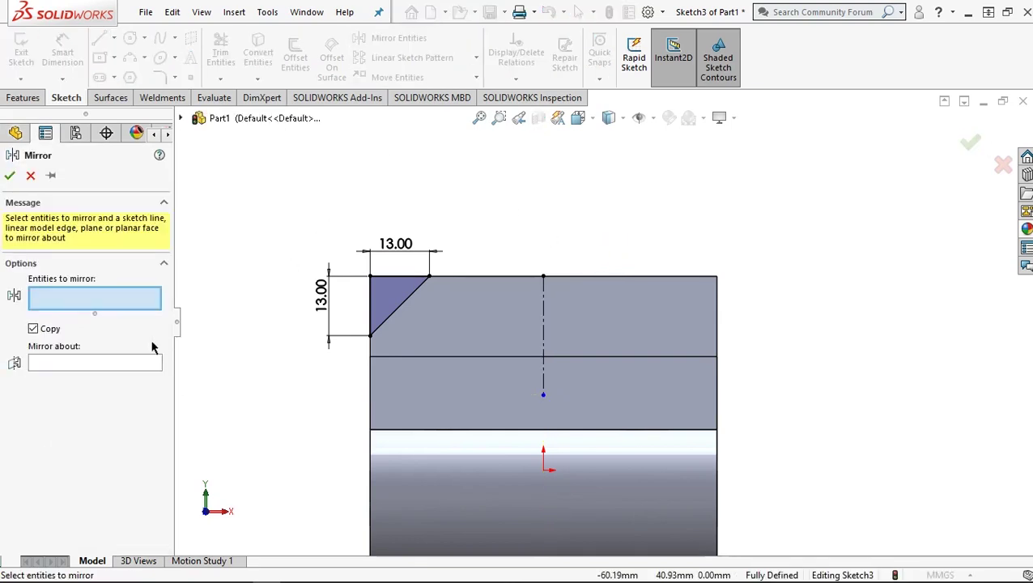
Mirror the corner triangle across the centerline to the top-right corner.
click(99, 366)
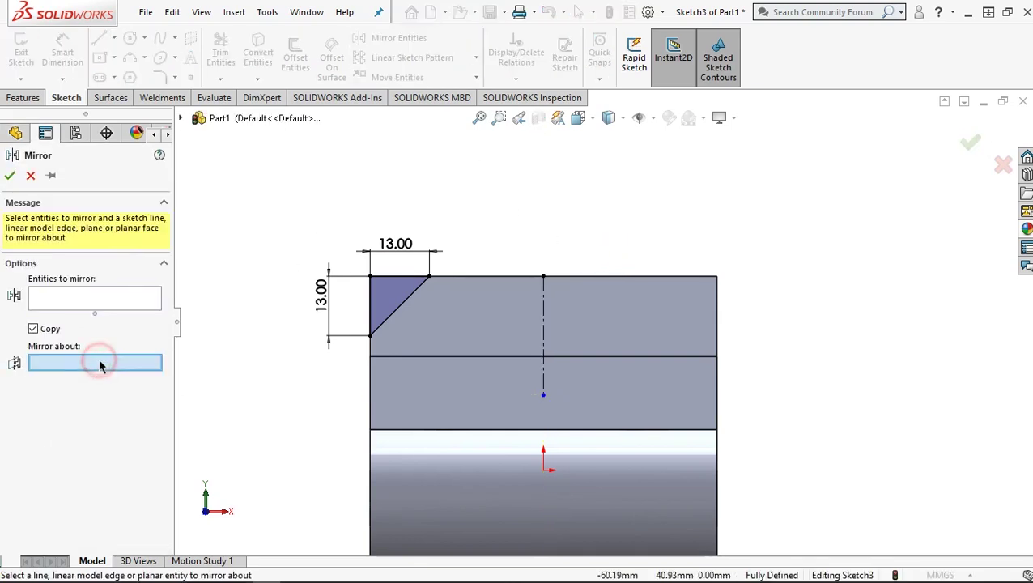
click(543, 320)
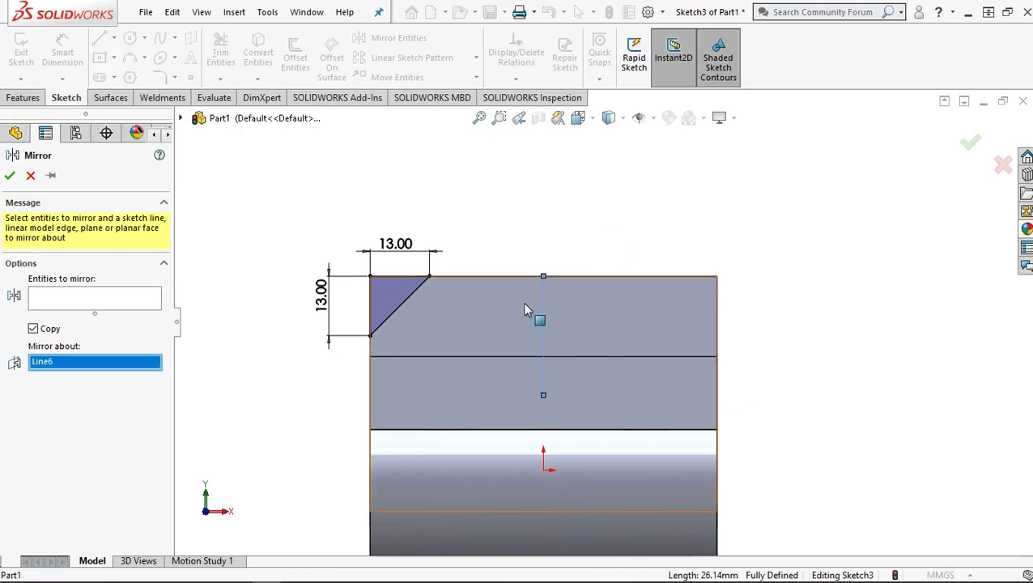
click(73, 299)
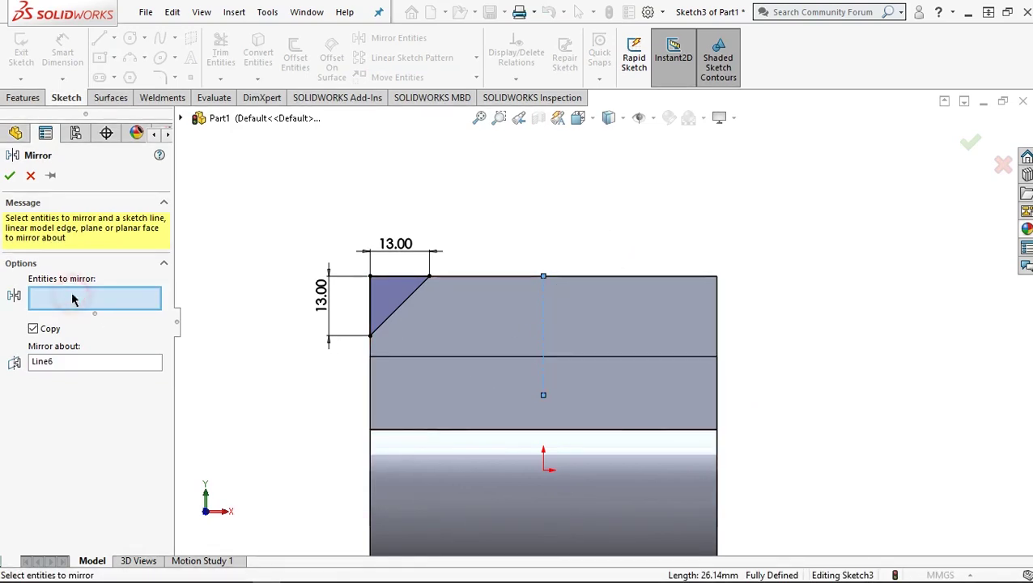
click(387, 295)
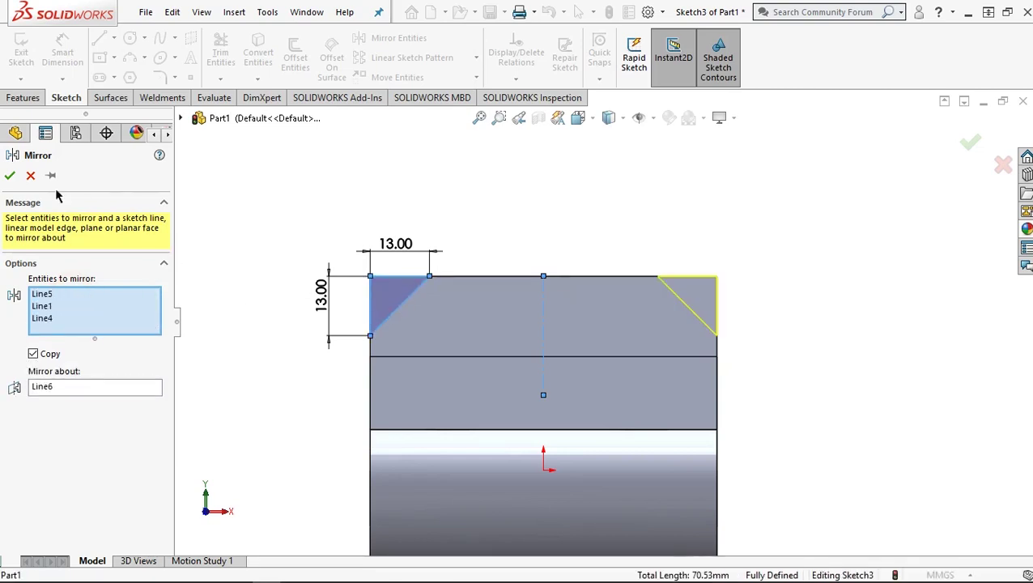
click(9, 176)
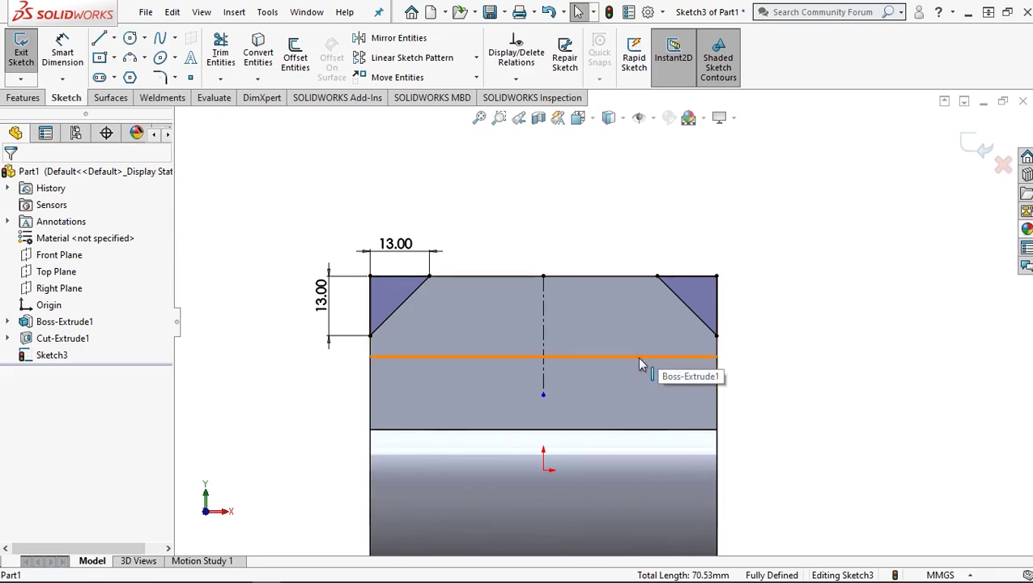
click(129, 38)
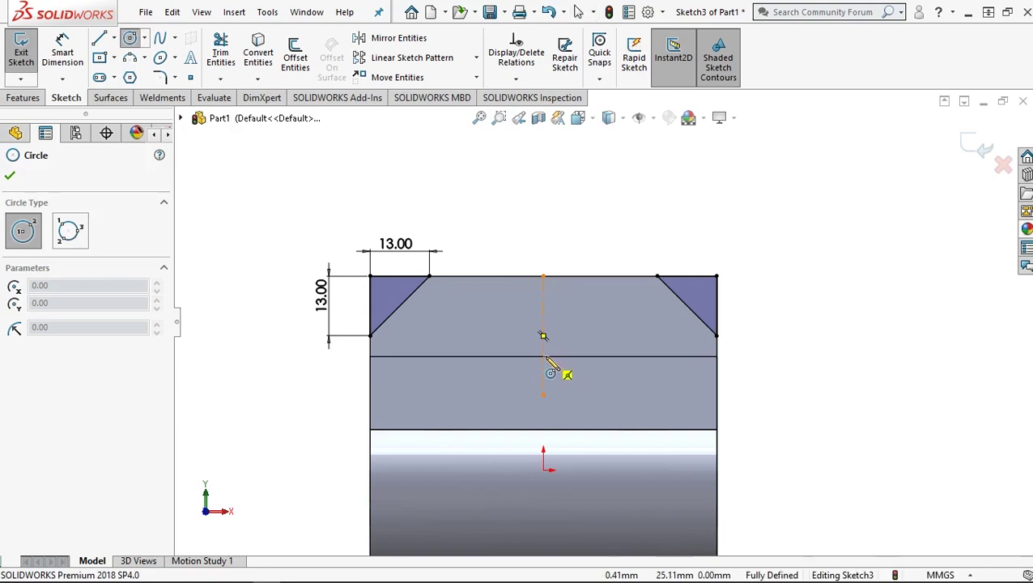
Draw a circle centred on the centerline and set its diameter to 25 mm.
click(543, 357)
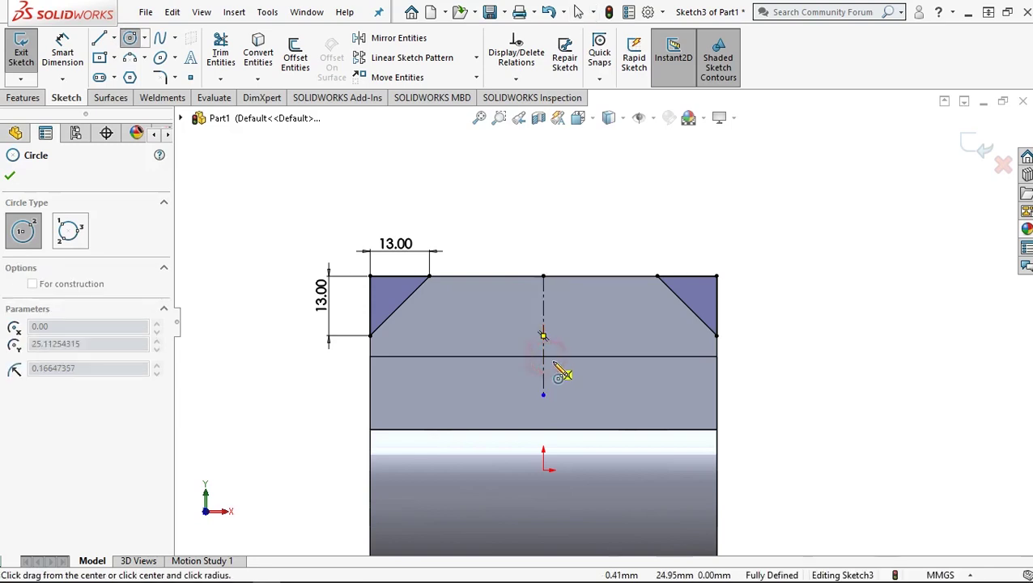
click(590, 384)
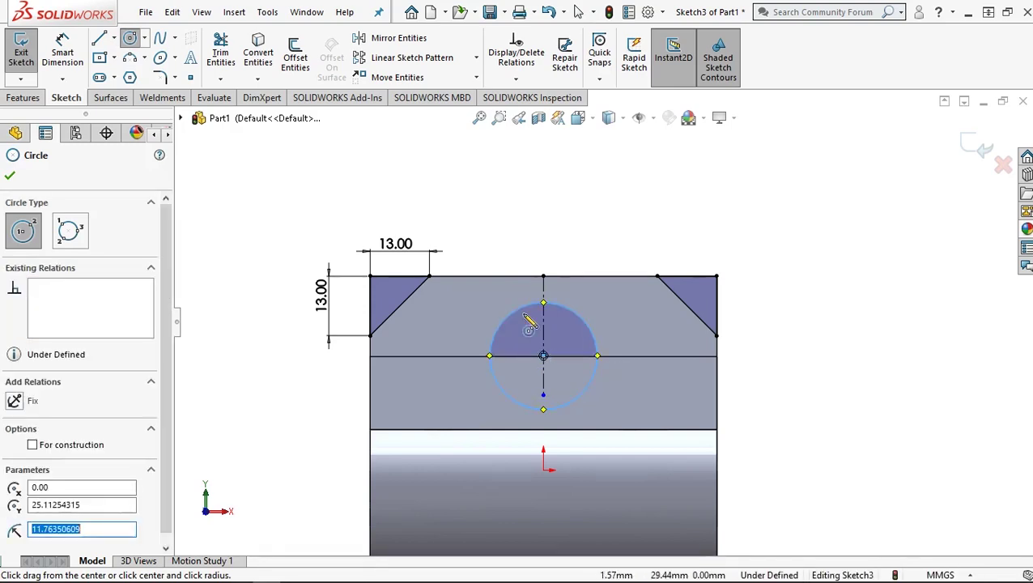
click(63, 54)
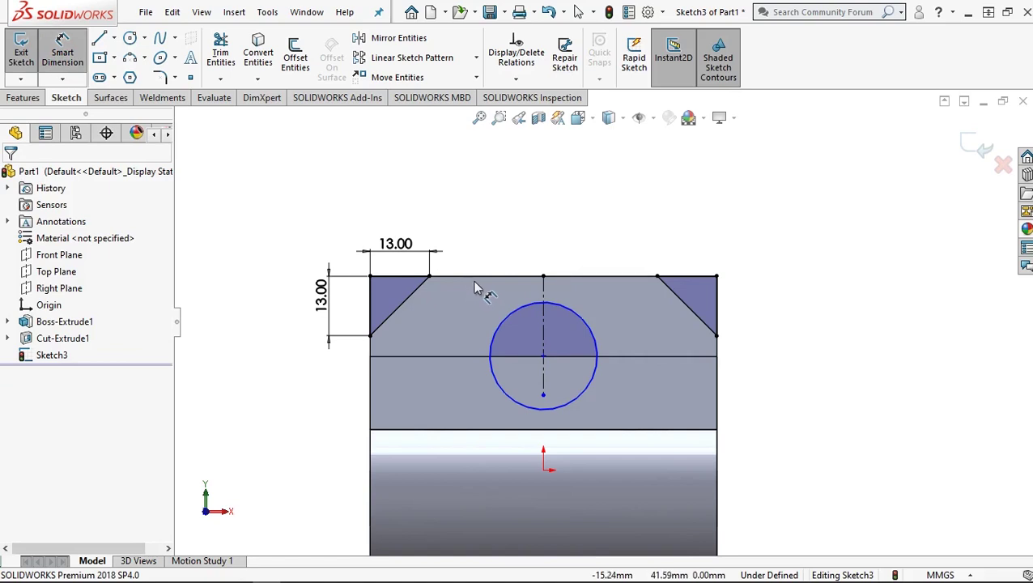
click(583, 322)
click(599, 332)
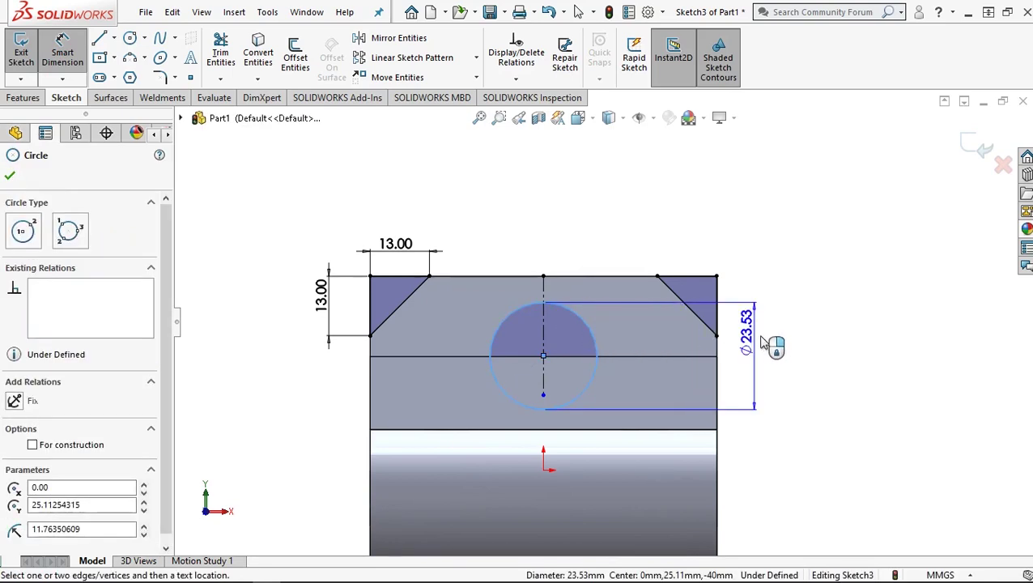
click(766, 346)
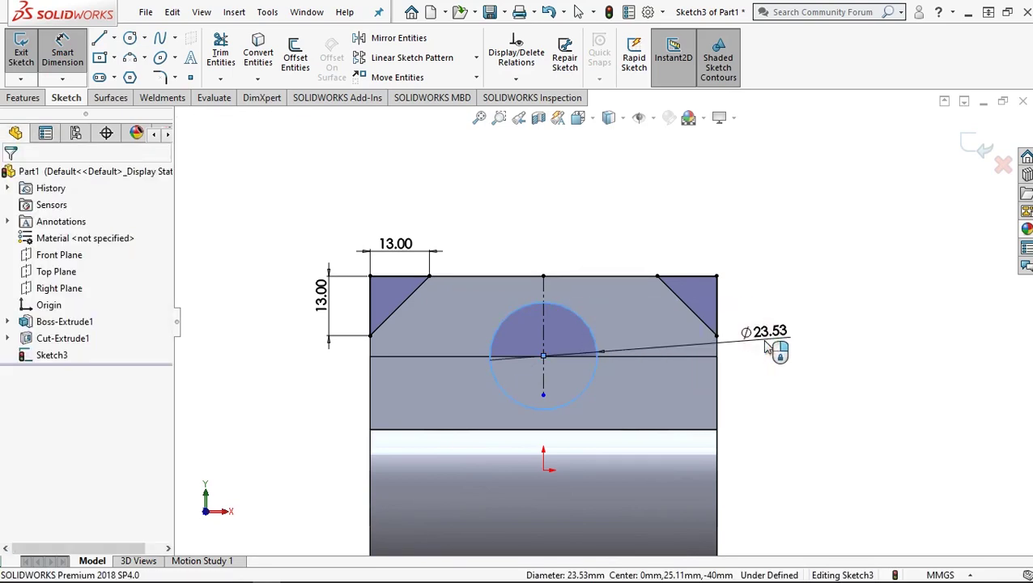
double_click(767, 346)
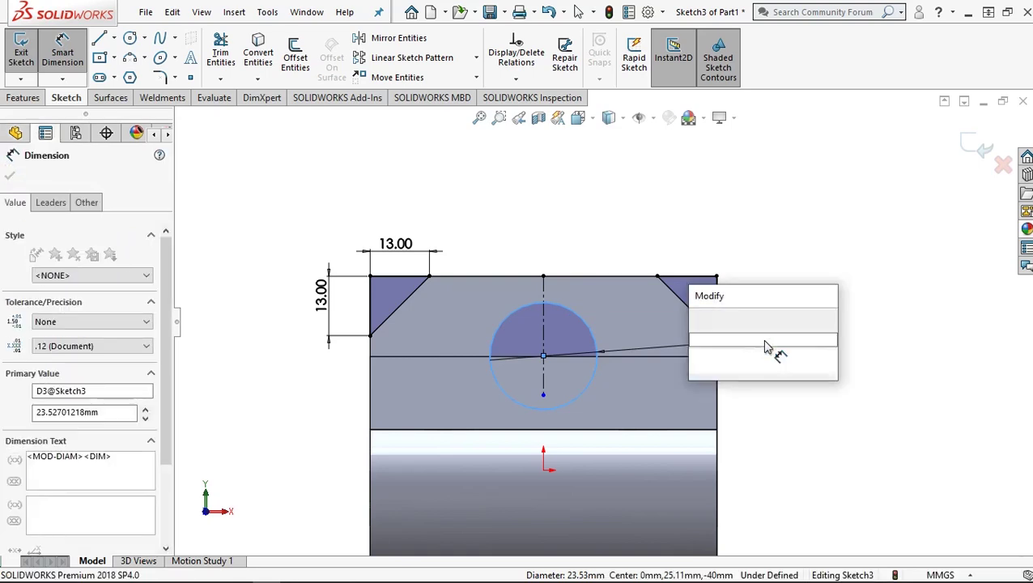
text(25)
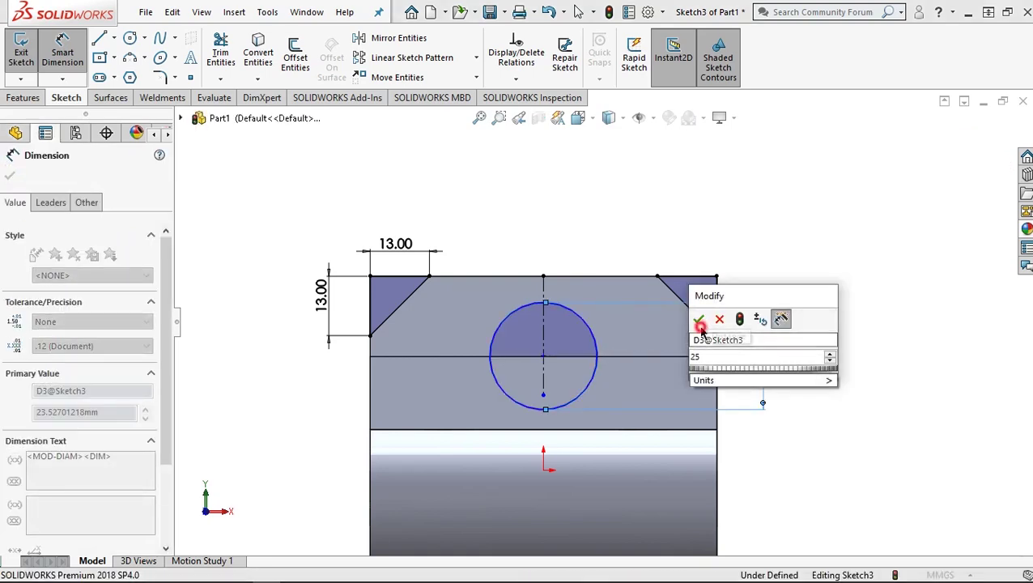
click(700, 325)
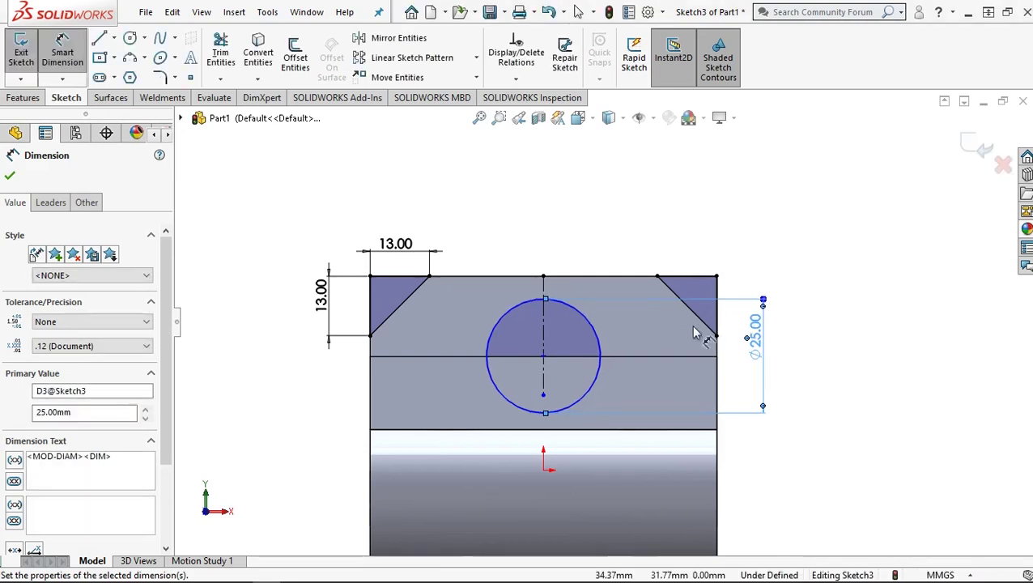
Dimension the circle's centre 32 mm below the top edge.
click(544, 357)
click(606, 277)
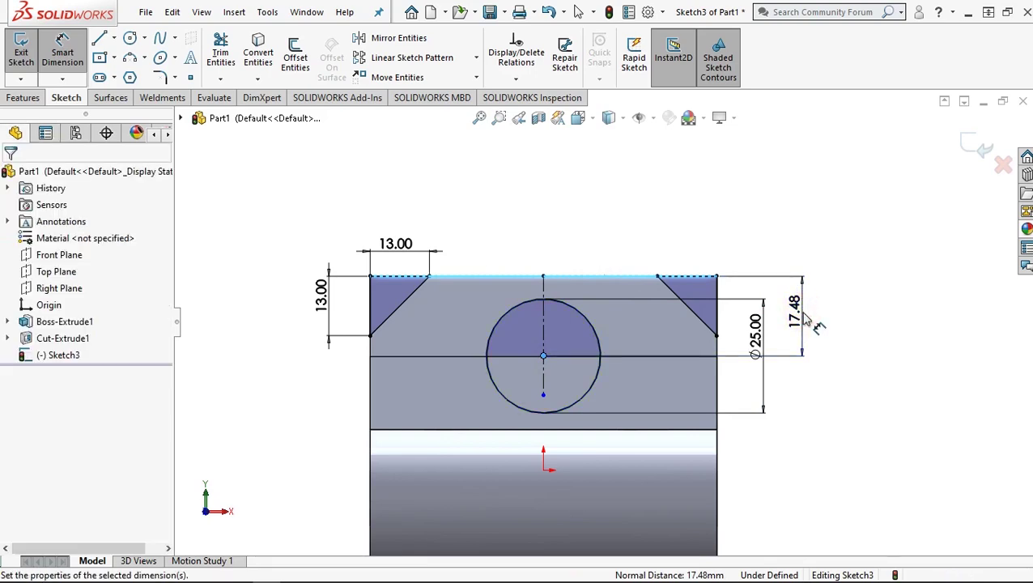
click(806, 320)
text(32)
key(Escape)
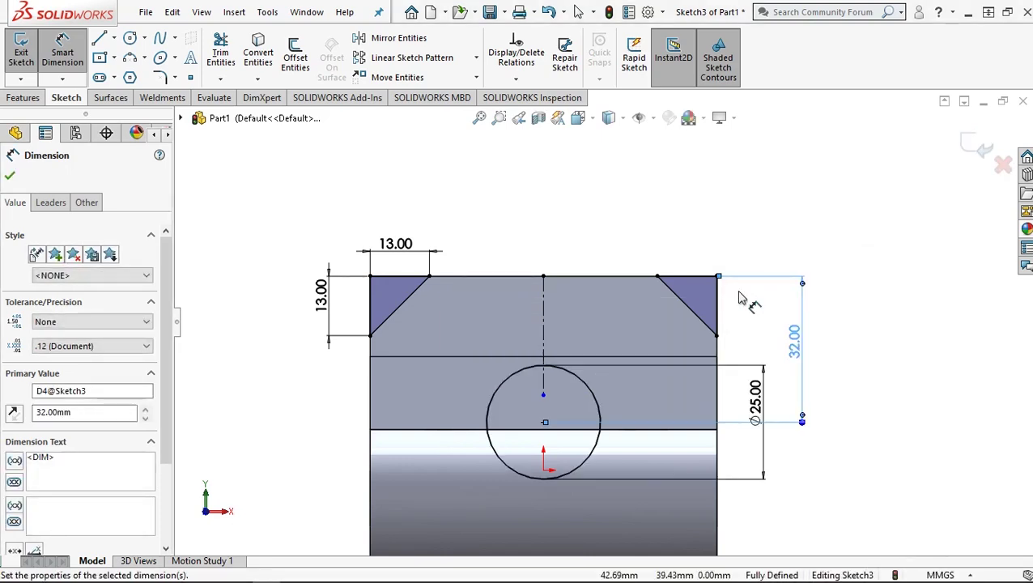
click(11, 172)
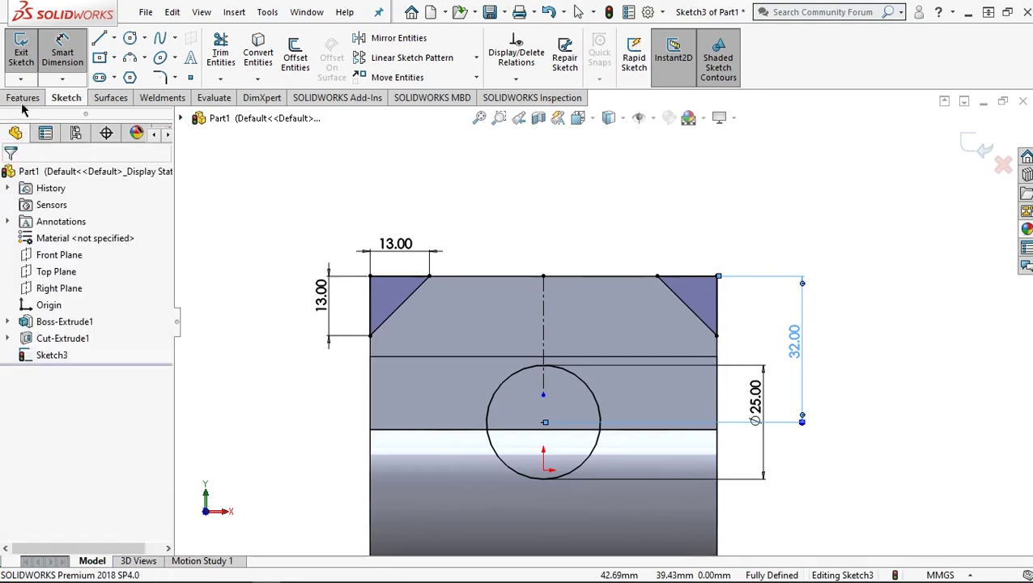
Extrude-cut Sketch3 Blind 76 mm, chamfering both top corners and boring the Ø25 hole.
click(23, 98)
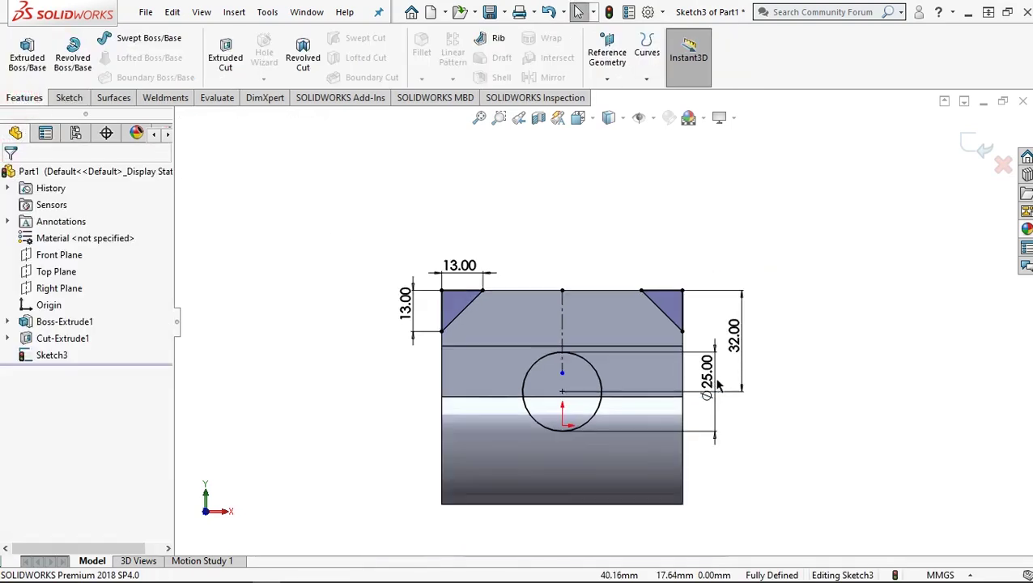
middle_drag(675, 391, 624, 395)
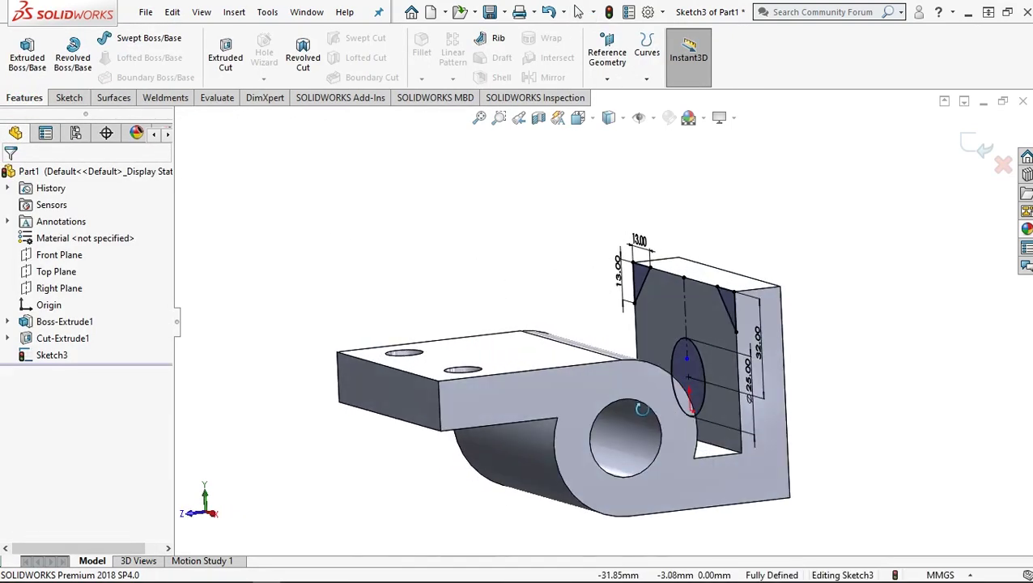
click(238, 74)
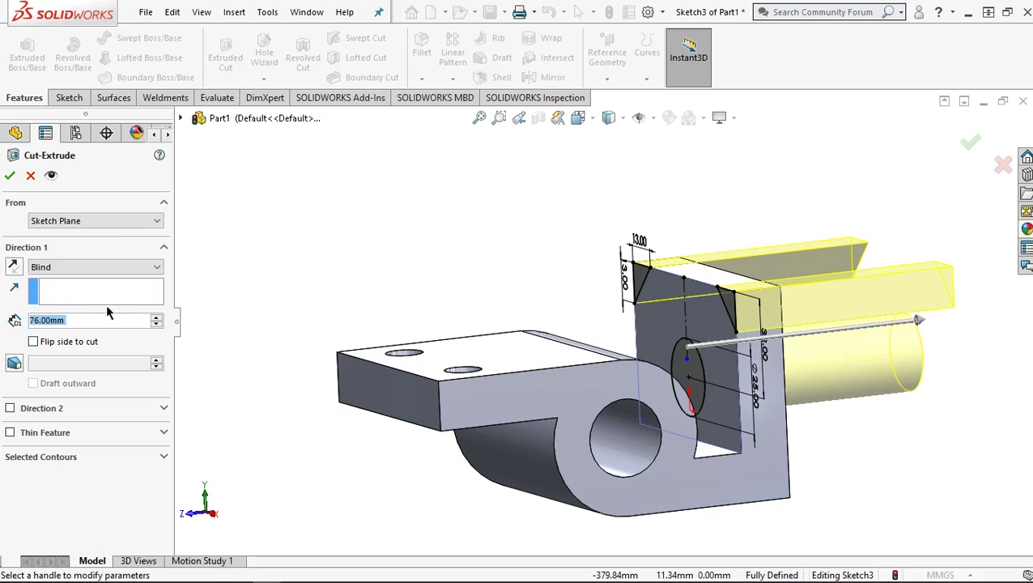
click(8, 176)
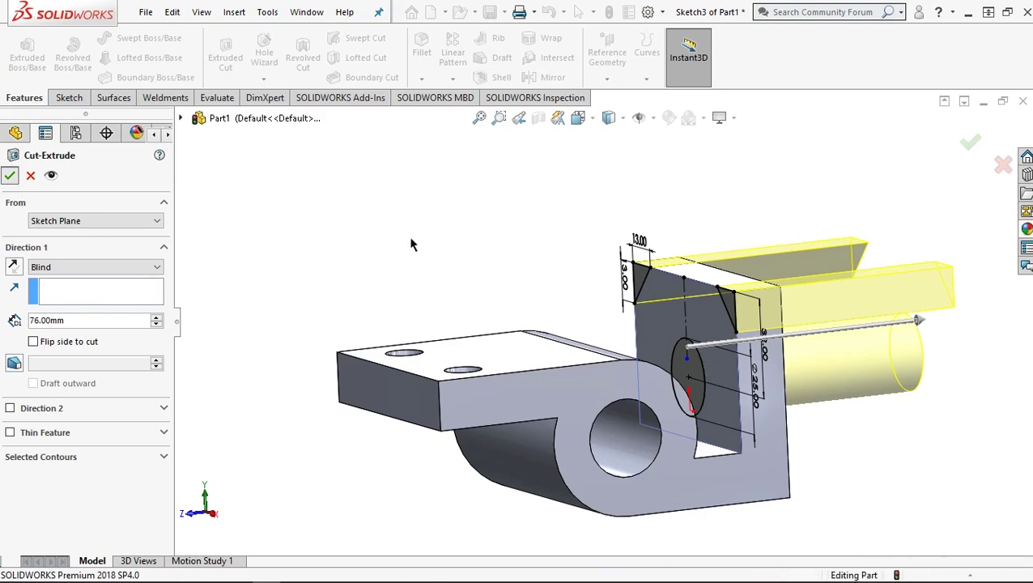
click(432, 243)
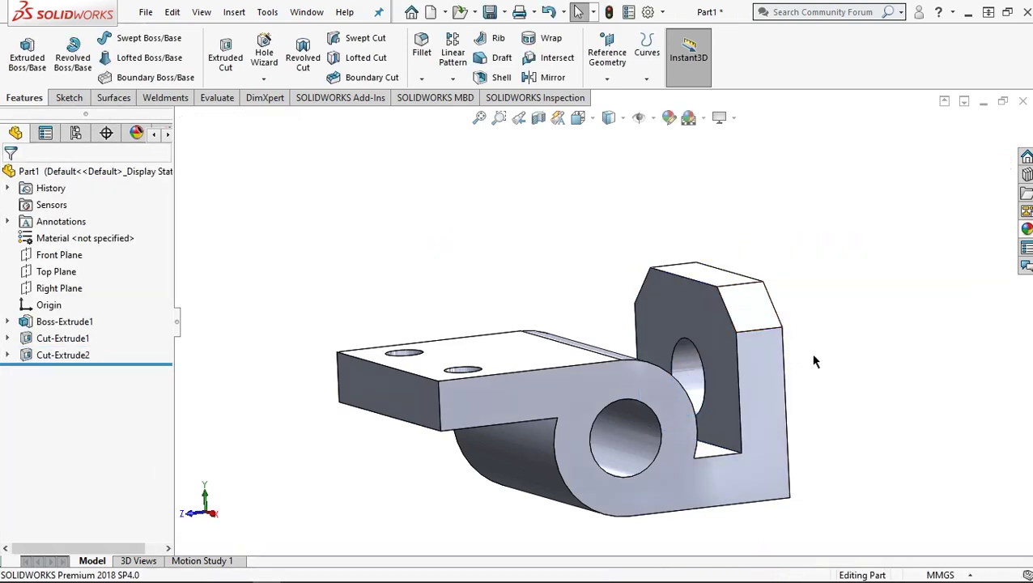
Apply an orange appearance to the entire bracket part, Part1.SLDPRT, and confirm it.
key(ctrl+7)
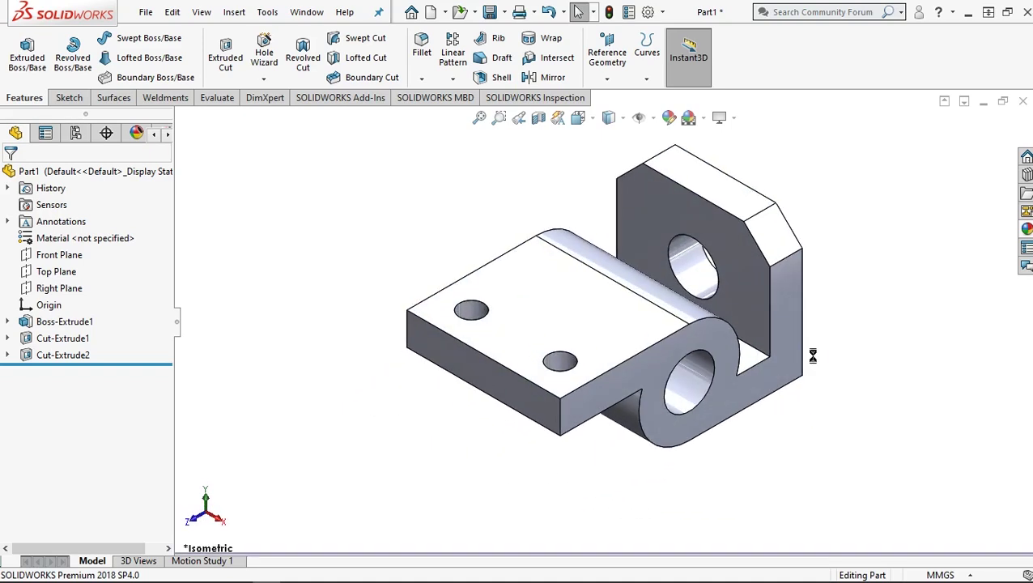
click(670, 119)
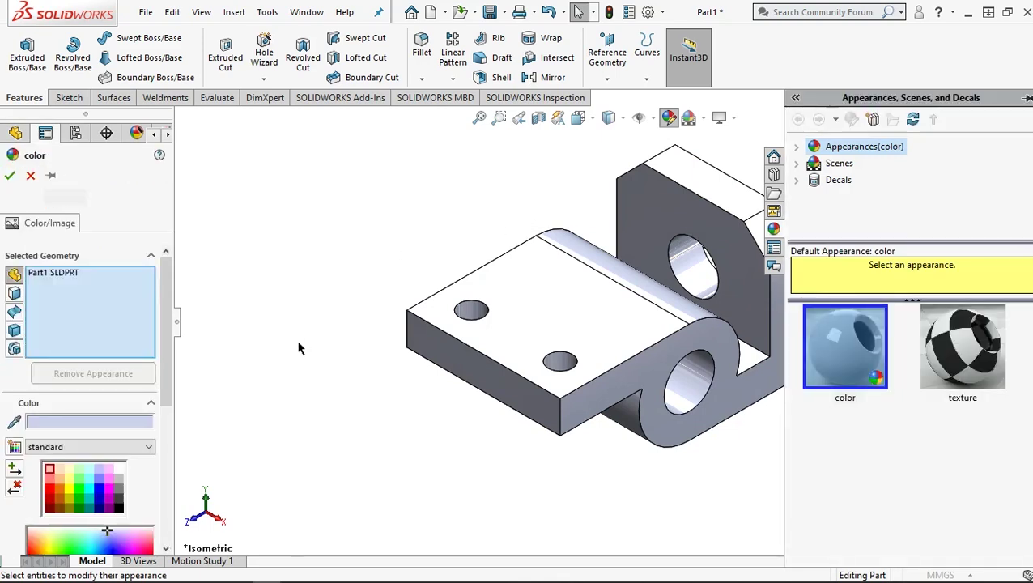
click(50, 471)
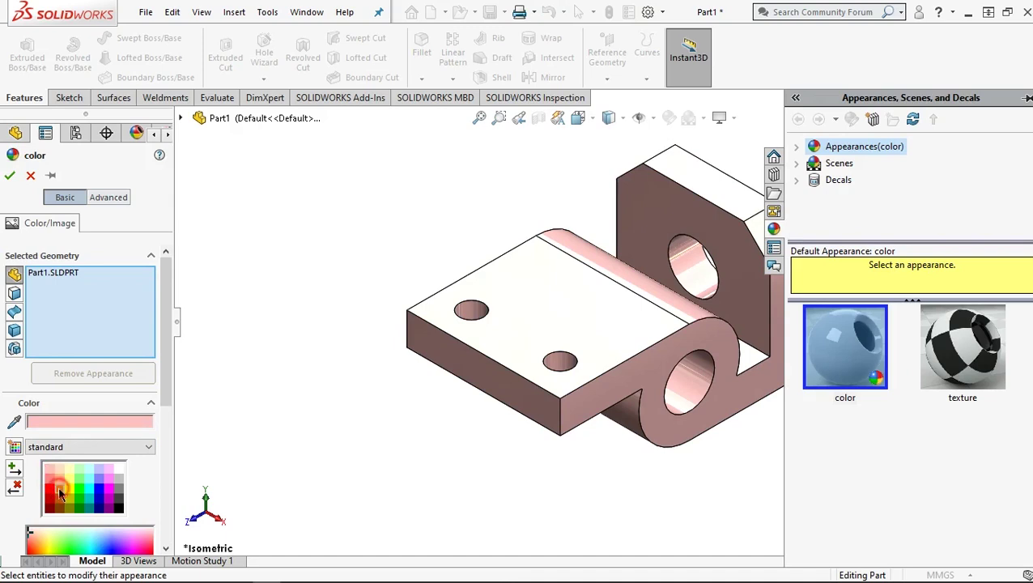
click(60, 494)
scroll(328, 395, up, 2)
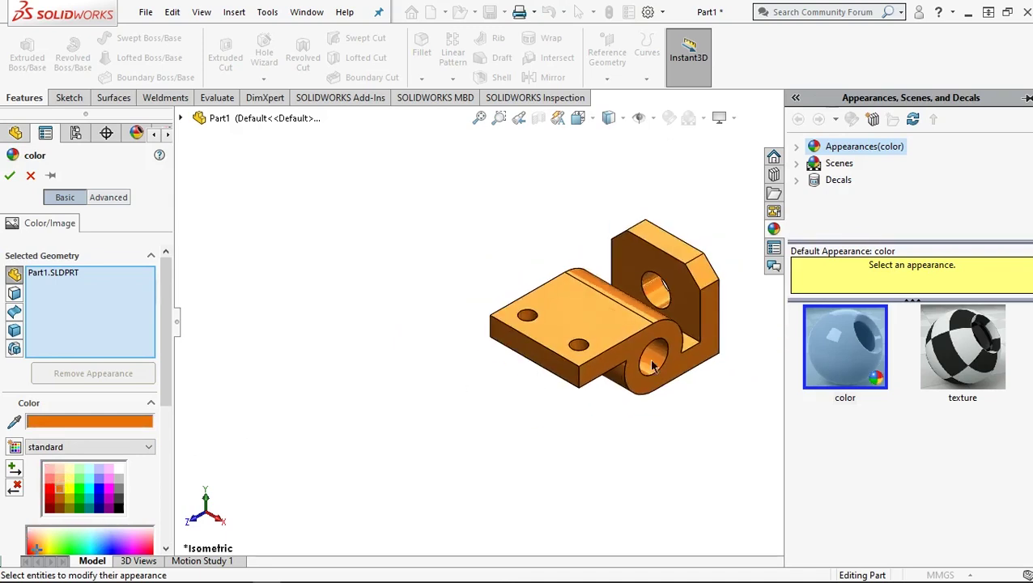
middle_drag(332, 394, 380, 380)
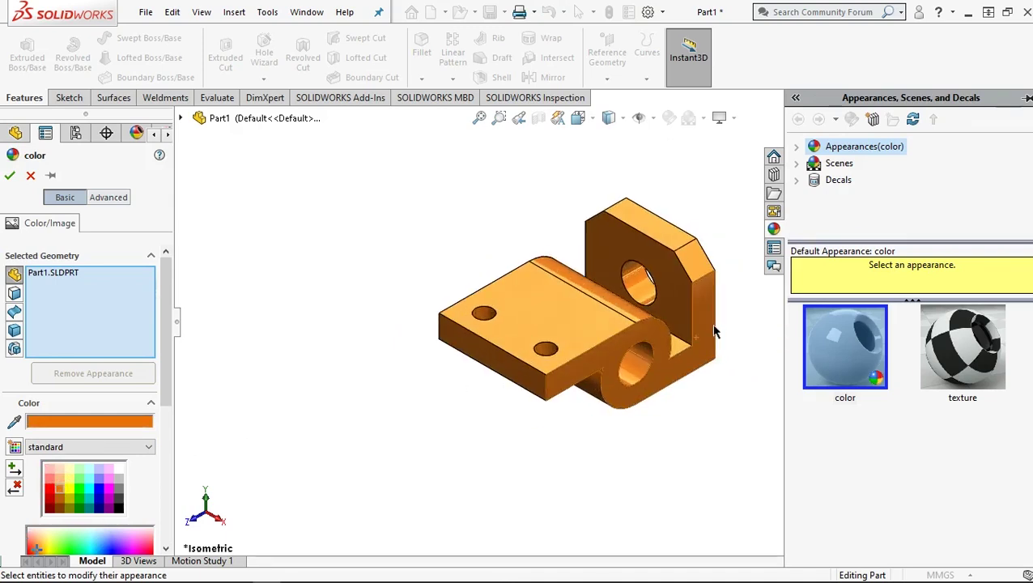
click(10, 177)
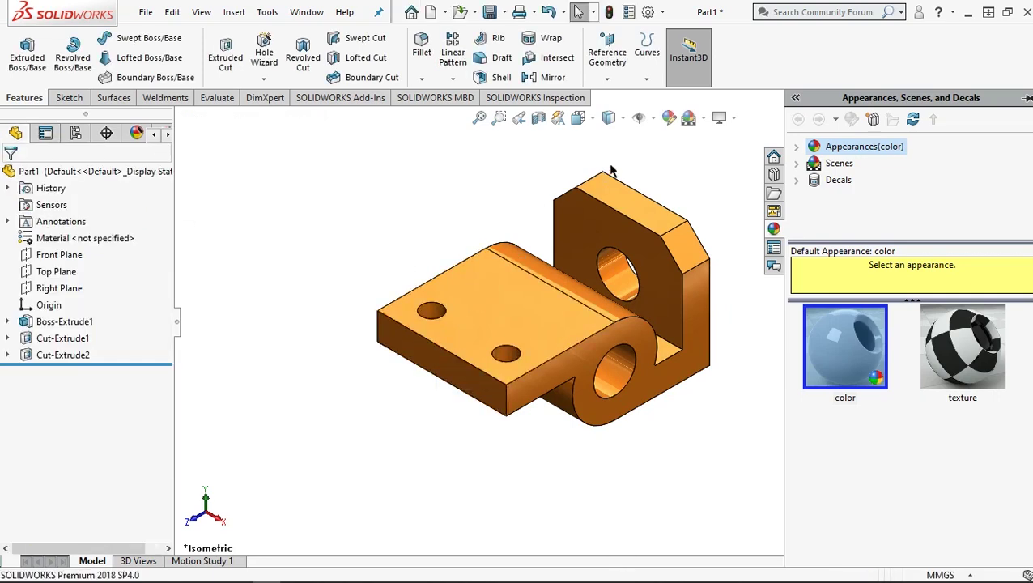
click(670, 120)
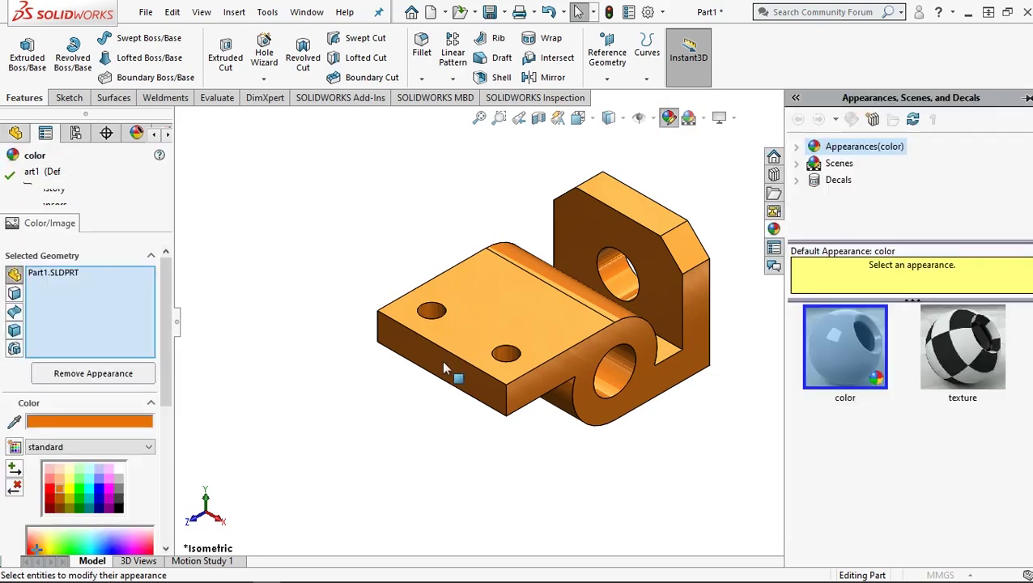
Remove Part1.SLDPRT from the appearance targets and switch to face selection.
click(55, 275)
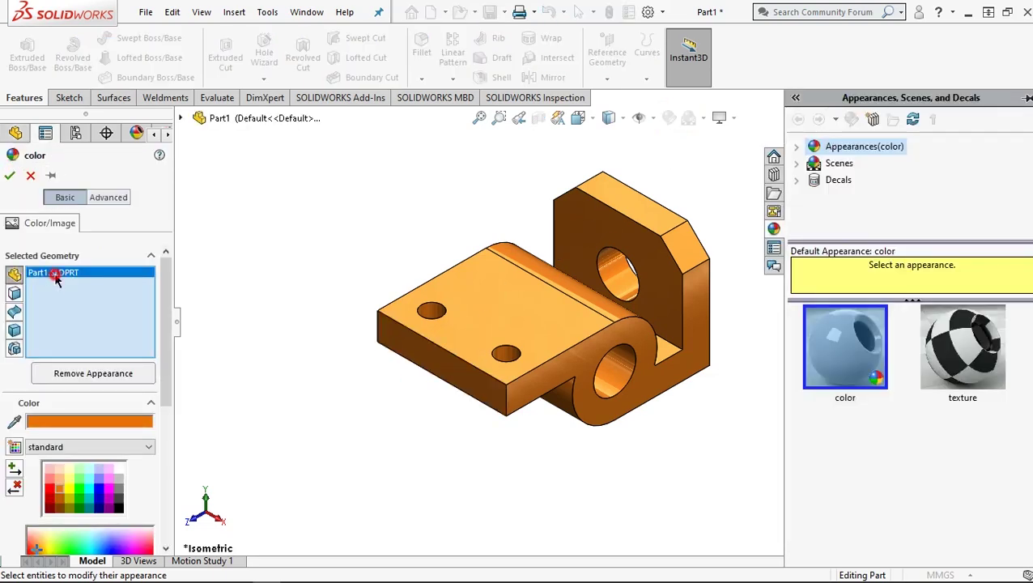
right_click(55, 275)
click(91, 304)
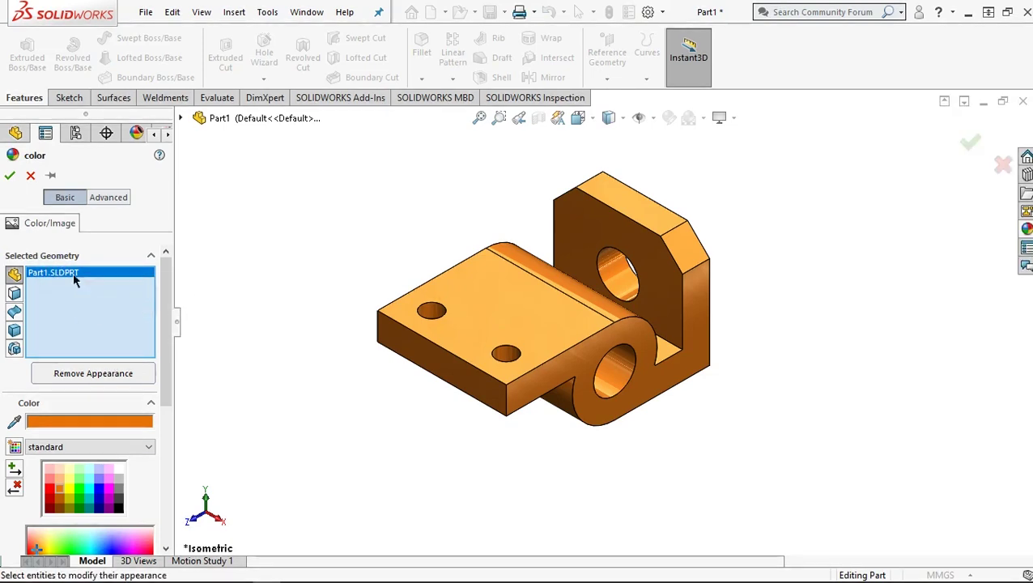
click(14, 292)
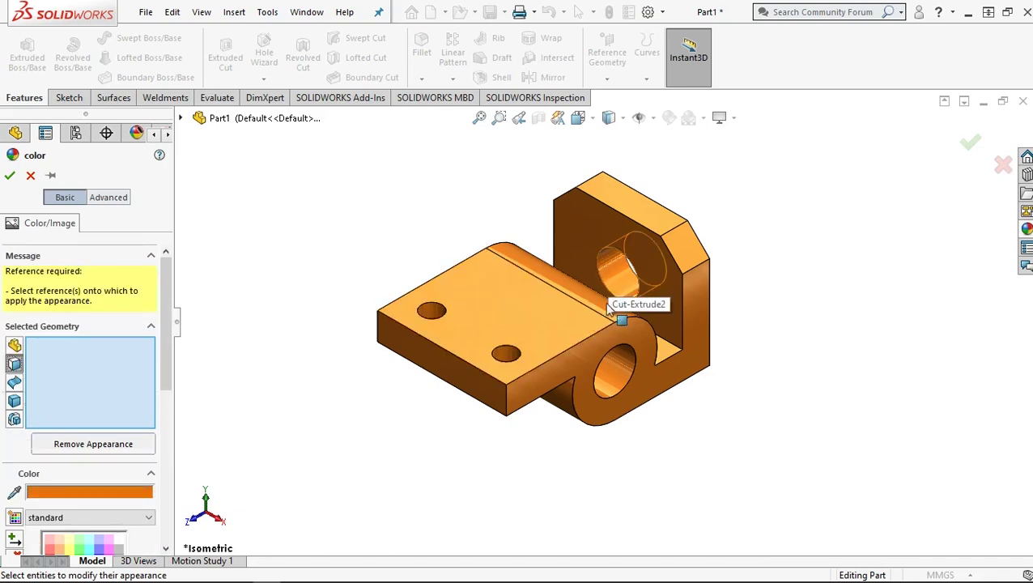
Select the bracket's side faces, including the base front face and boss end.
click(550, 371)
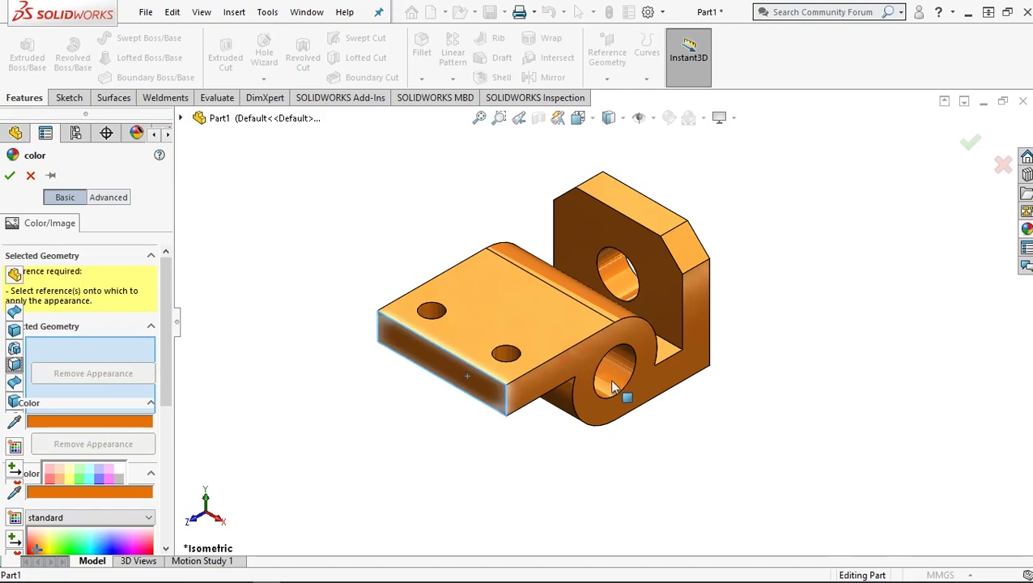
click(685, 349)
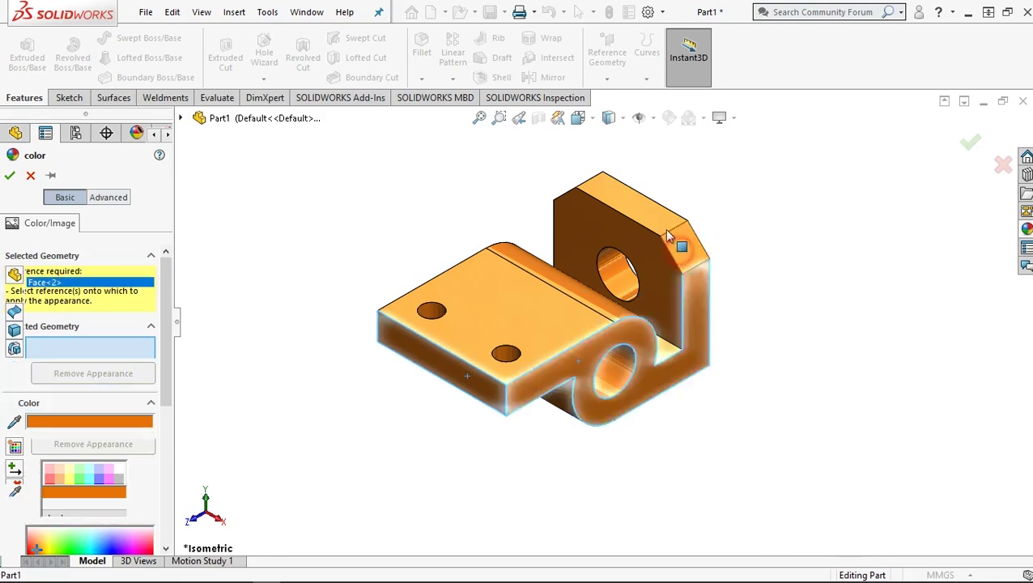
click(624, 213)
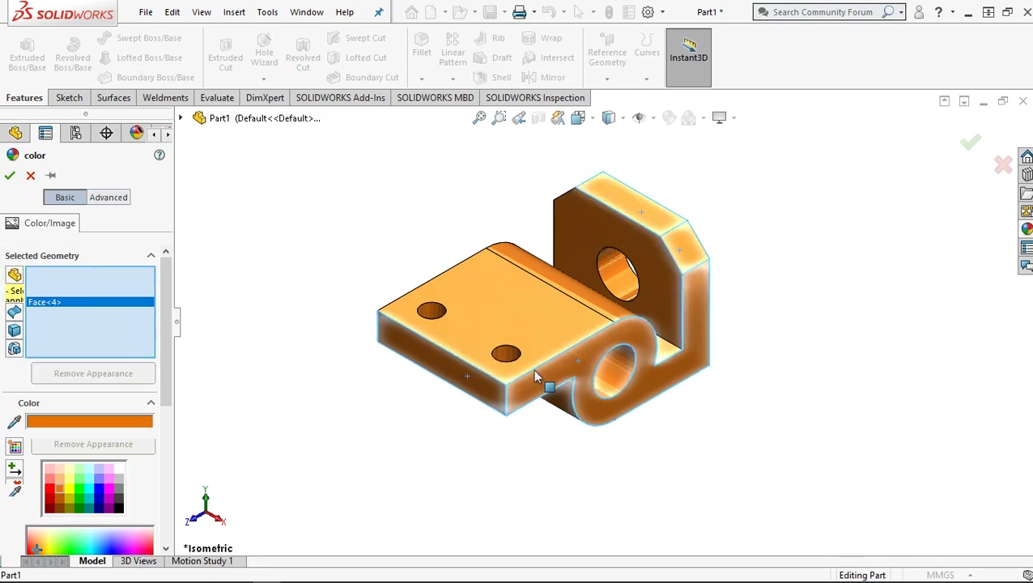
middle_drag(534, 376, 548, 353)
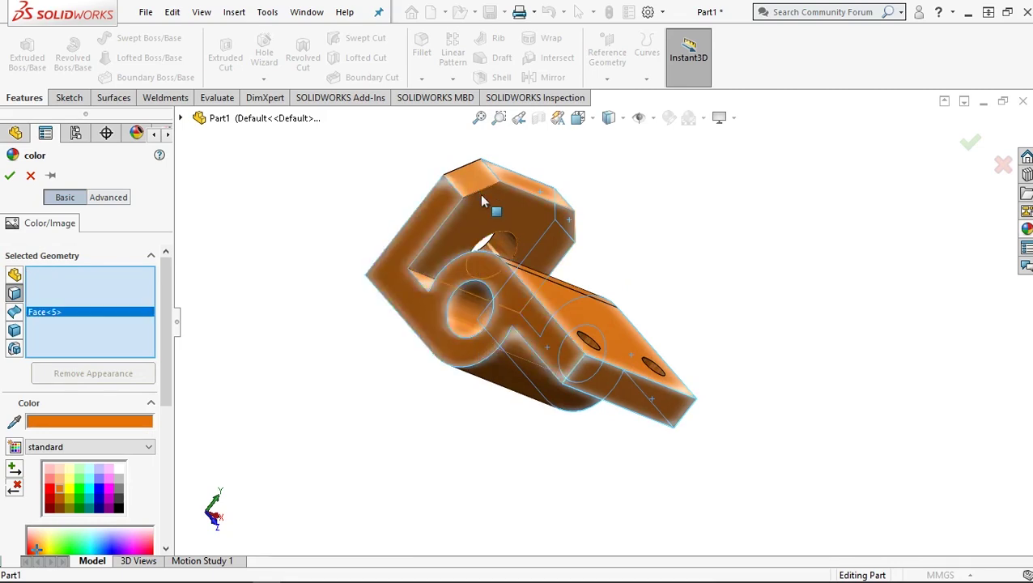
click(599, 358)
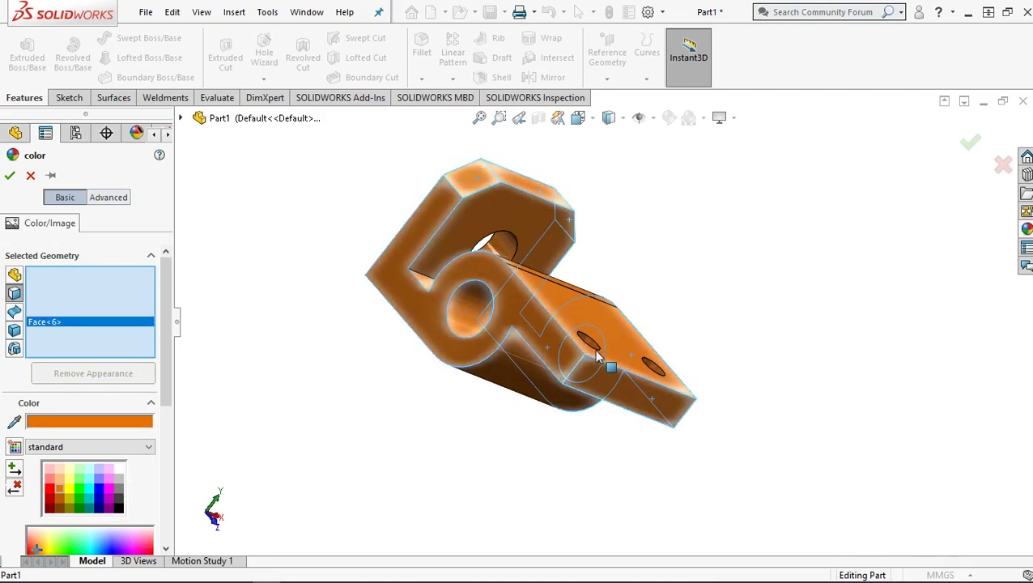
middle_drag(573, 372, 463, 377)
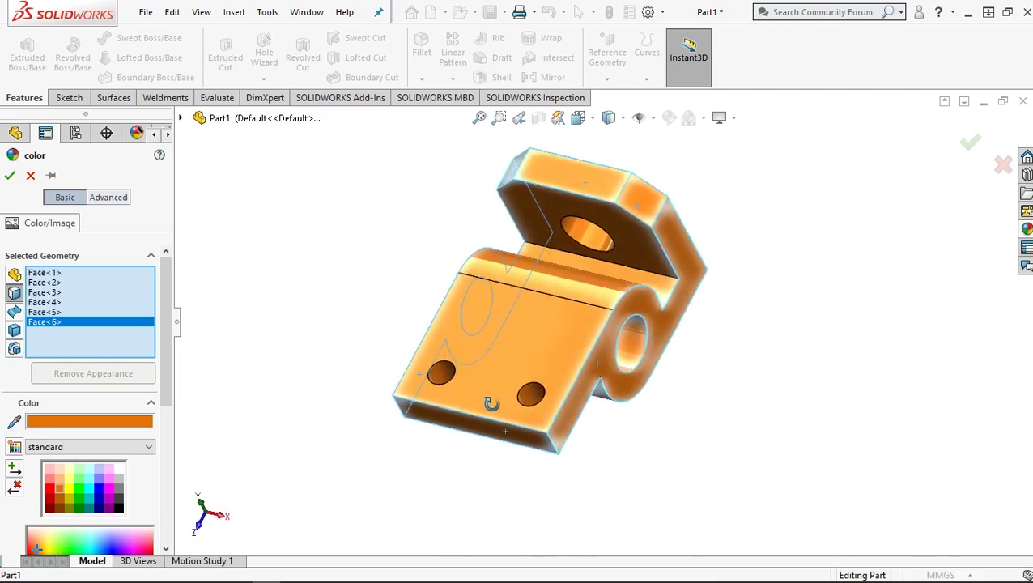
scroll(463, 376, down, 2)
key(Escape)
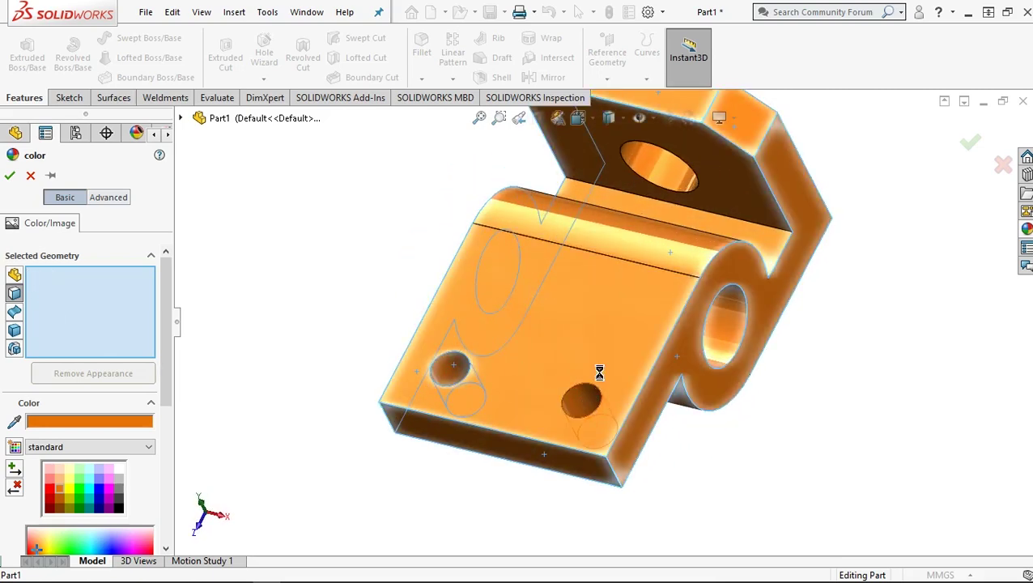
click(664, 177)
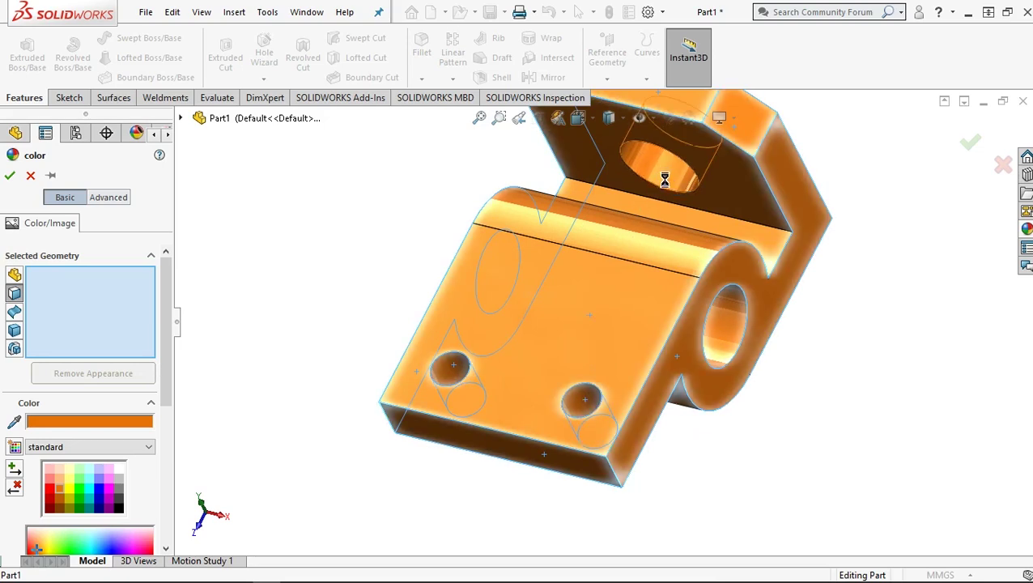
Colour the selected side faces grey and confirm.
click(119, 483)
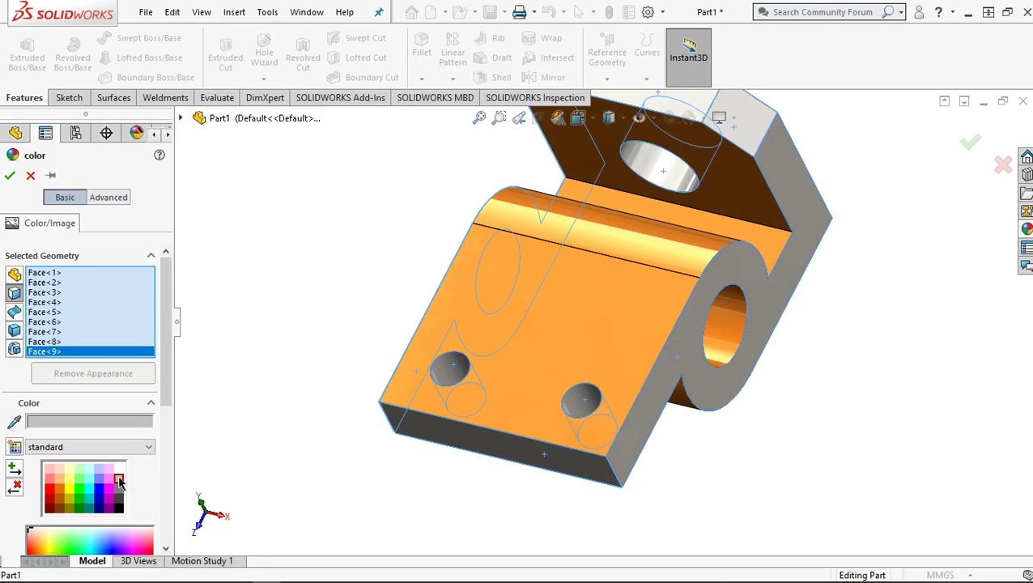
click(11, 176)
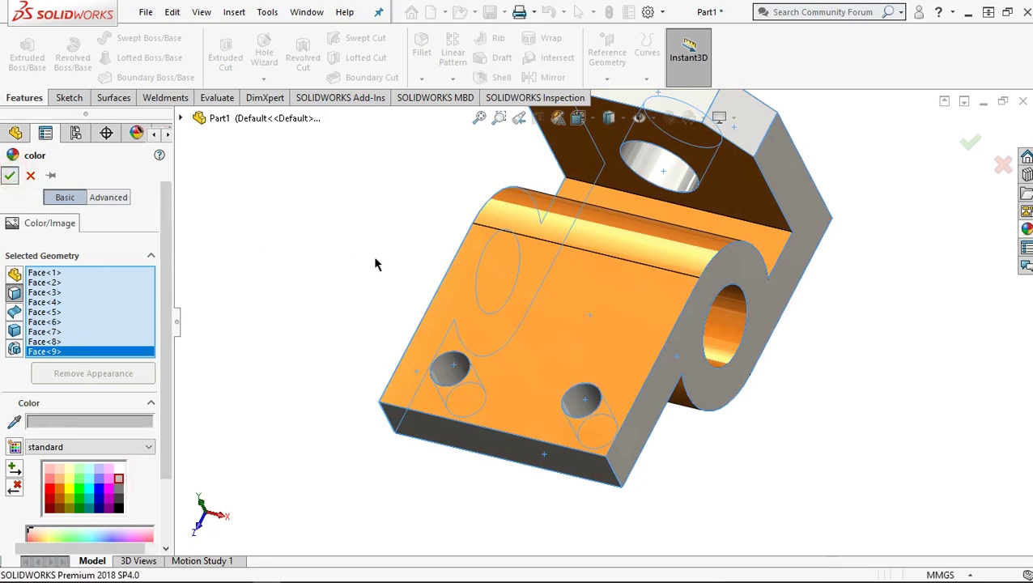
key(ctrl+7)
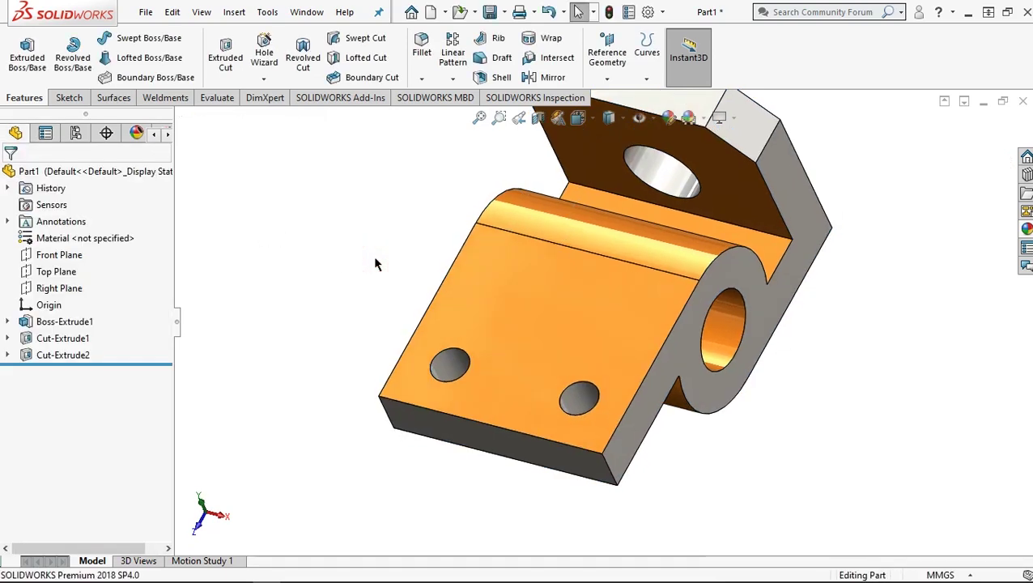
Orbit to inspect the orange and grey faces, then return to isometric view.
mouse_move(915, 454)
middle_down()
mouse_move(761, 466)
mouse_move(602, 520)
mouse_move(454, 514)
middle_up()
key(ctrl+7)
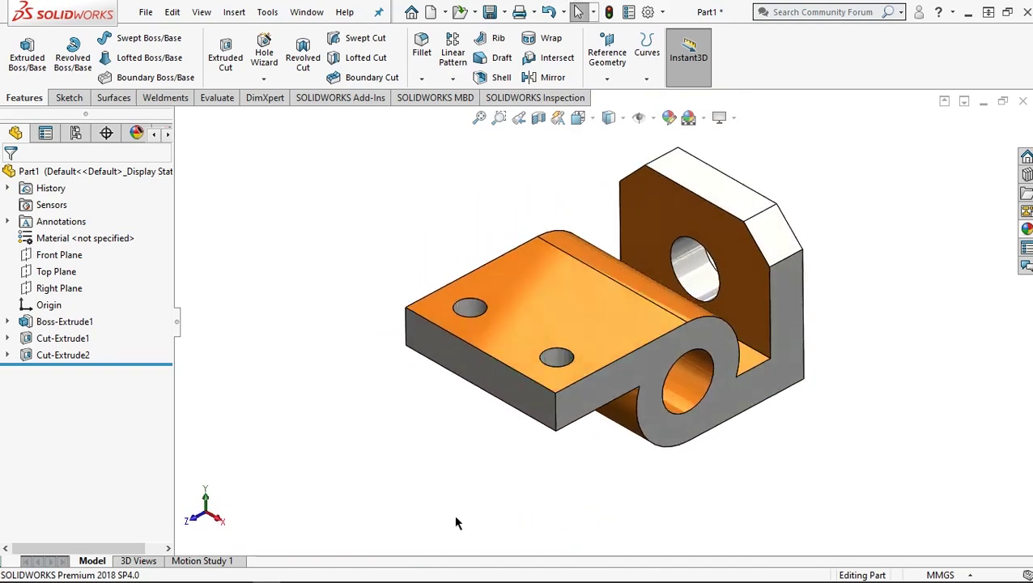